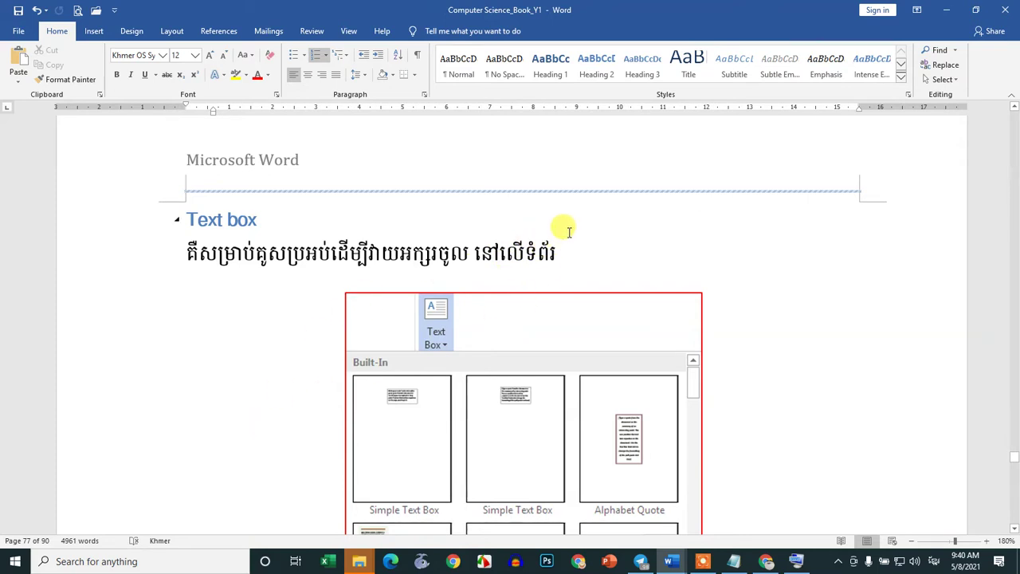
Step: Scroll through the textbook steps, highlighting the word INSERT and the Text Direction heading
{"action": "scroll", "coordinate": [568, 232], "scroll_direction": "down", "scroll_amount": 3}
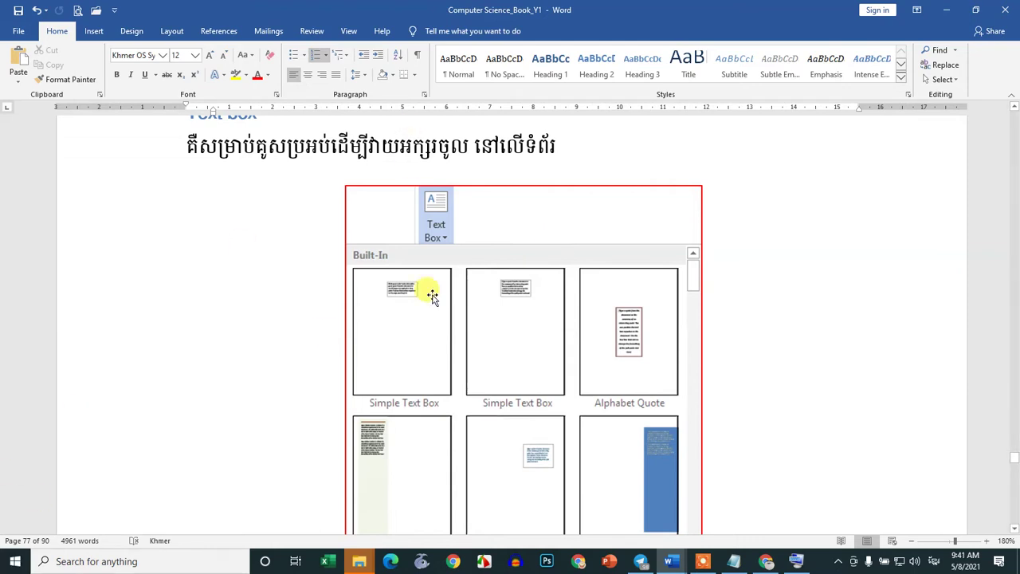
{"action": "scroll", "coordinate": [390, 303], "scroll_direction": "down", "scroll_amount": 5}
{"action": "scroll", "coordinate": [380, 337], "scroll_direction": "down", "scroll_amount": 5}
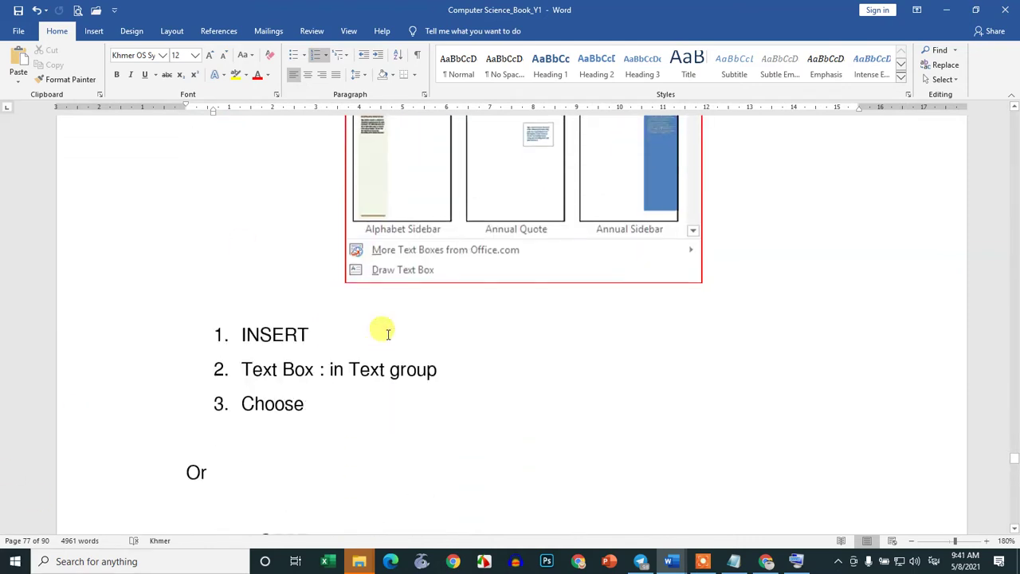
{"action": "left_click", "coordinate": [334, 334]}
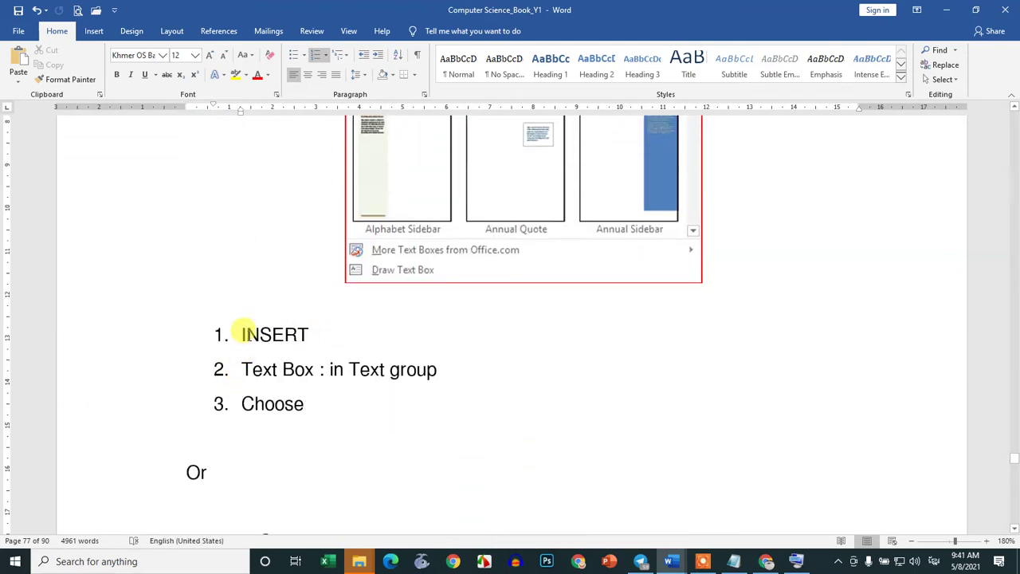
{"action": "left_click_drag", "start_coordinate": [240, 334], "coordinate": [309, 335]}
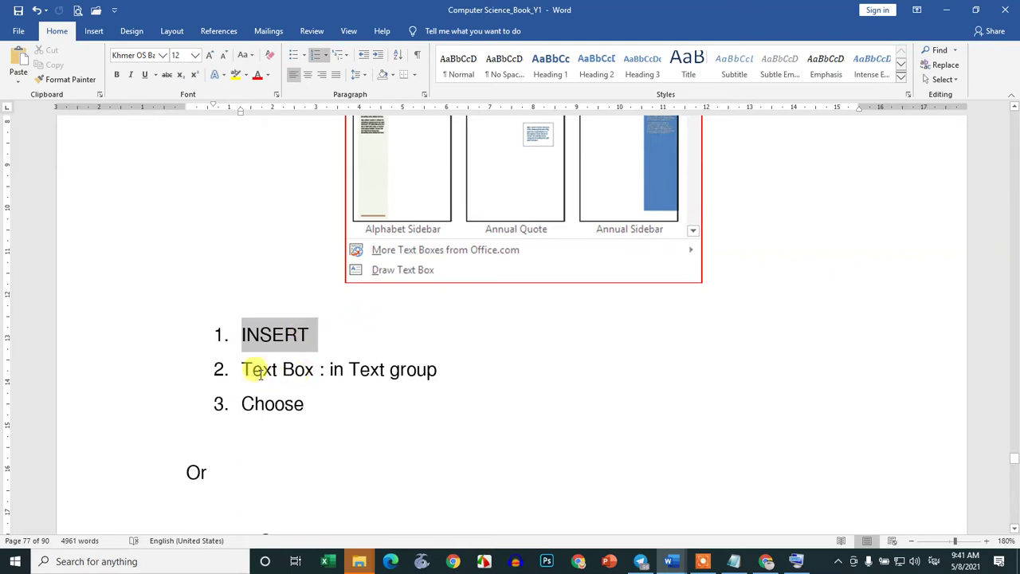
{"action": "left_click", "coordinate": [356, 369]}
{"action": "scroll", "coordinate": [343, 375], "scroll_direction": "down", "scroll_amount": 2}
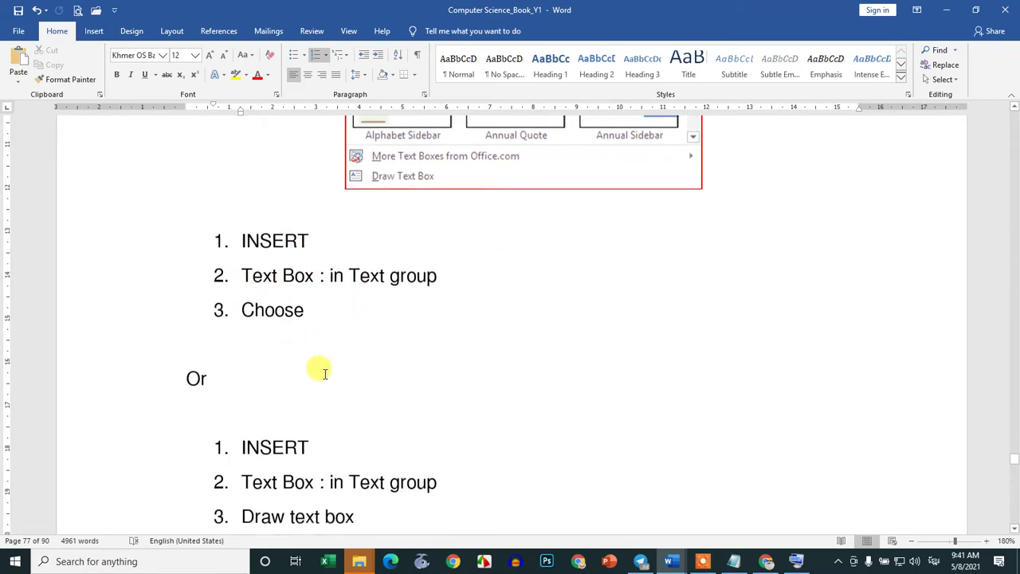
{"action": "scroll", "coordinate": [495, 308], "scroll_direction": "up", "scroll_amount": 4}
{"action": "scroll", "coordinate": [467, 326], "scroll_direction": "down", "scroll_amount": 5}
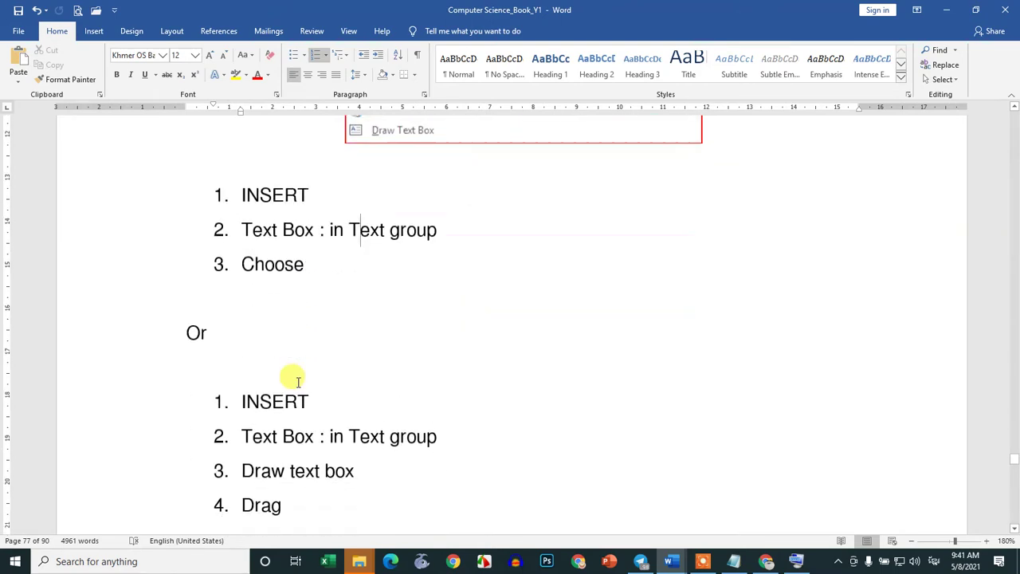
{"action": "scroll", "coordinate": [298, 382], "scroll_direction": "down", "scroll_amount": 1}
{"action": "scroll", "coordinate": [293, 382], "scroll_direction": "down", "scroll_amount": 1}
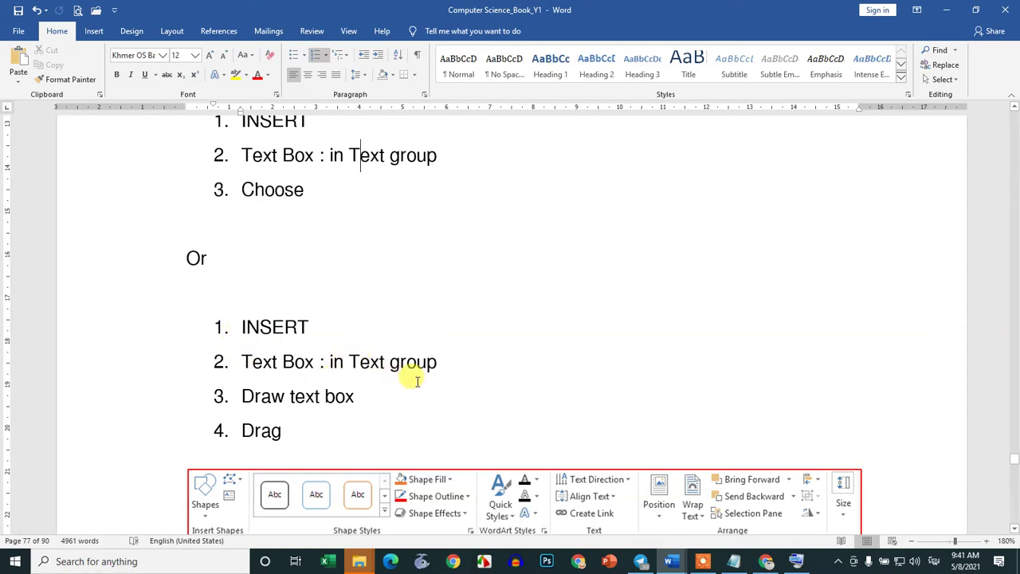
{"action": "scroll", "coordinate": [341, 409], "scroll_direction": "down", "scroll_amount": 1}
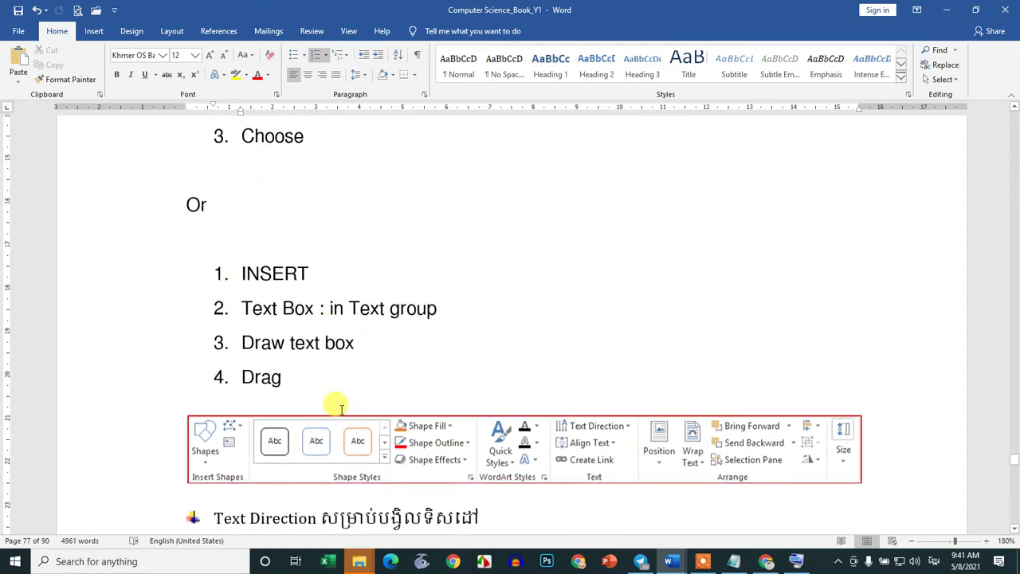
{"action": "scroll", "coordinate": [341, 408], "scroll_direction": "down", "scroll_amount": 2}
{"action": "scroll", "coordinate": [342, 409], "scroll_direction": "down", "scroll_amount": 2}
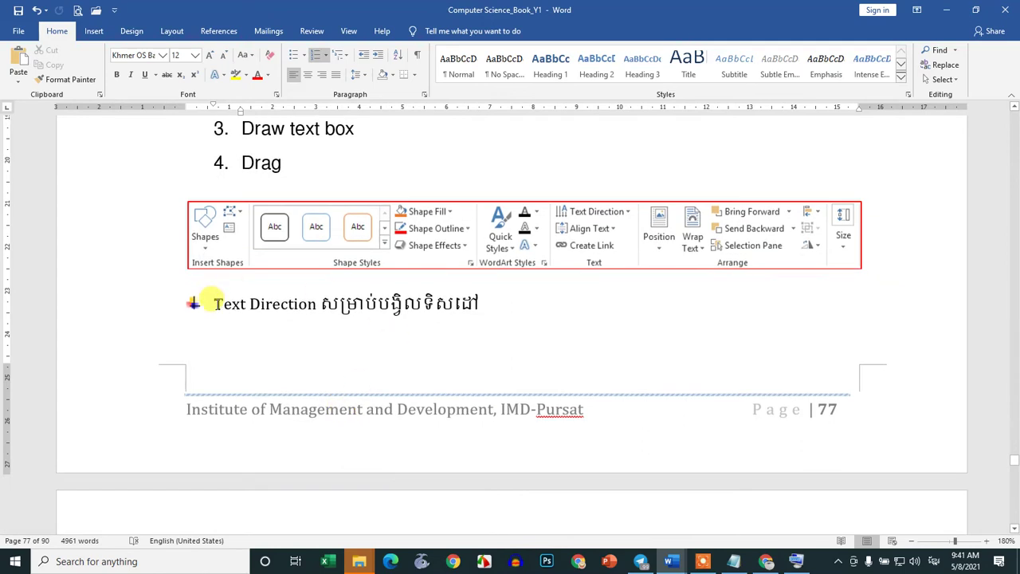
{"action": "left_click_drag", "start_coordinate": [209, 303], "coordinate": [482, 306]}
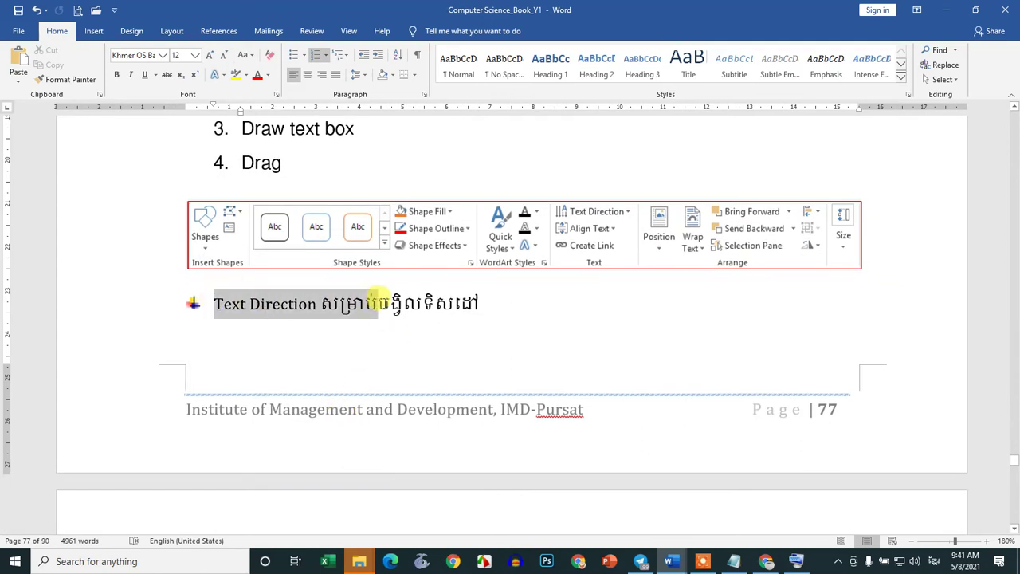
{"action": "left_click", "coordinate": [280, 318]}
Step: Scroll further down the textbook page and briefly highlight the Align Text heading
{"action": "scroll", "coordinate": [472, 304], "scroll_direction": "down", "scroll_amount": 1}
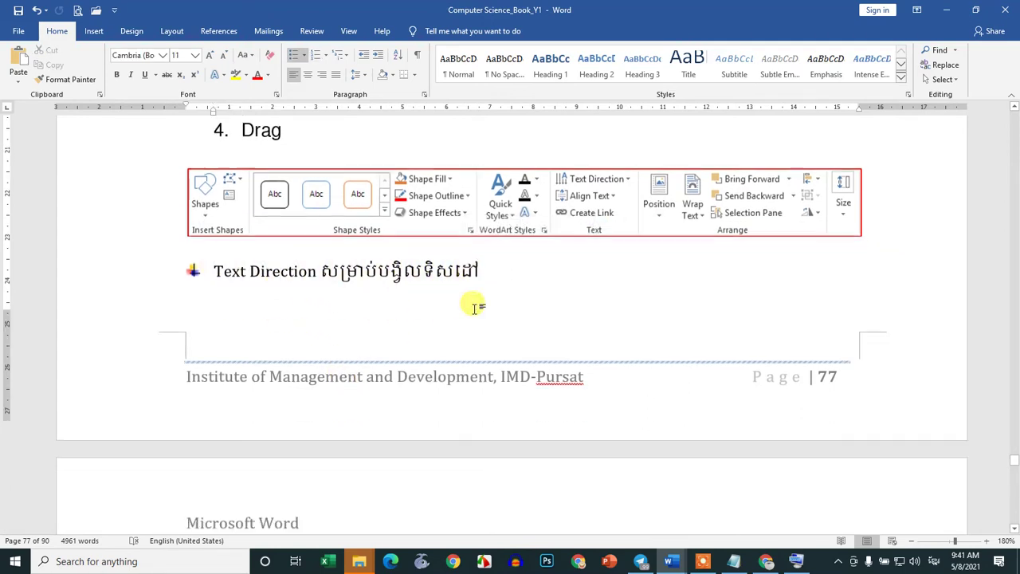
{"action": "scroll", "coordinate": [437, 232], "scroll_direction": "down", "scroll_amount": 1}
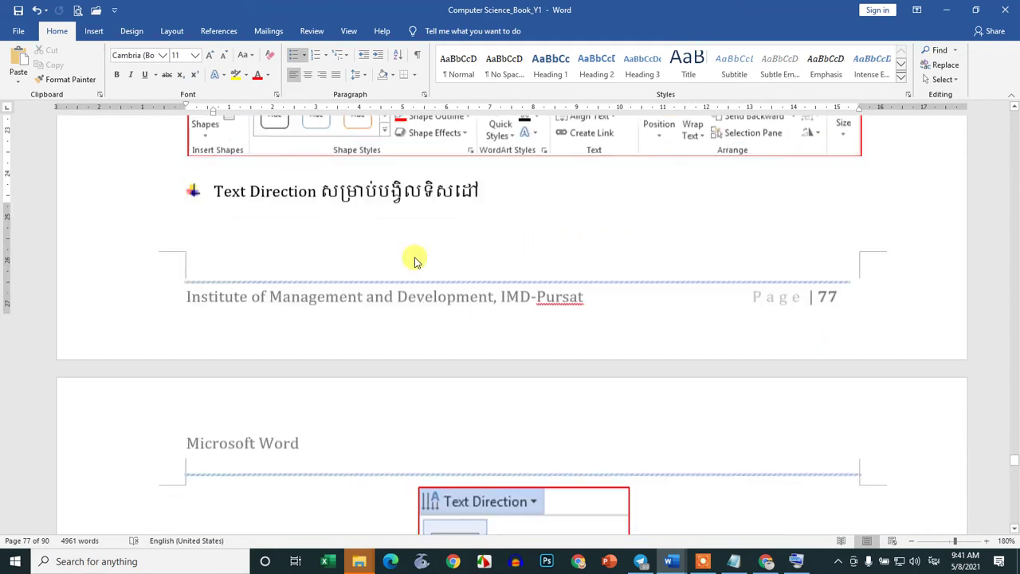
{"action": "scroll", "coordinate": [417, 258], "scroll_direction": "down", "scroll_amount": 2}
{"action": "scroll", "coordinate": [223, 425], "scroll_direction": "down", "scroll_amount": 1}
{"action": "scroll", "coordinate": [501, 396], "scroll_direction": "down", "scroll_amount": 2}
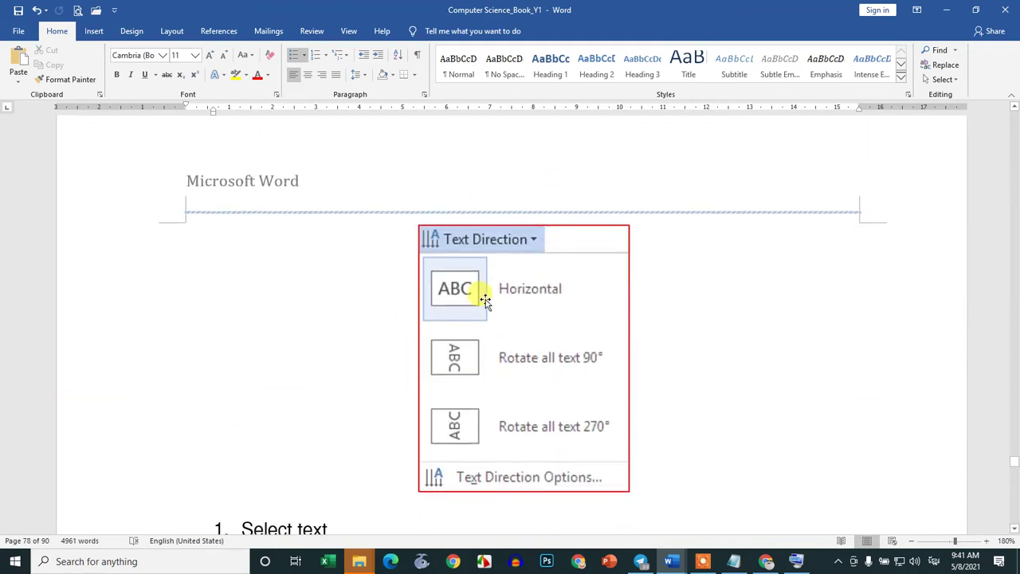
{"action": "scroll", "coordinate": [468, 313], "scroll_direction": "down", "scroll_amount": 1}
{"action": "scroll", "coordinate": [508, 253], "scroll_direction": "down", "scroll_amount": 1}
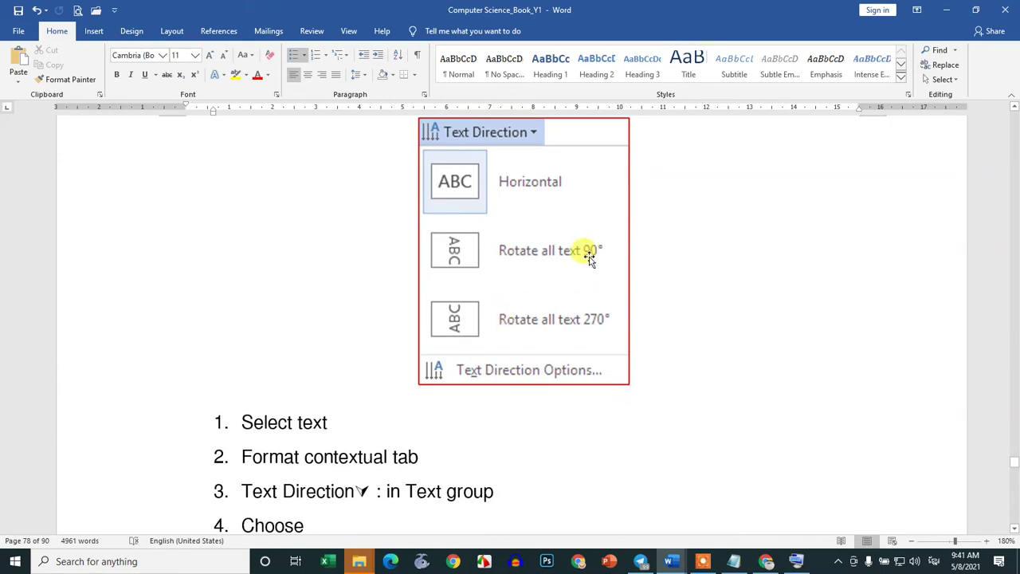
{"action": "scroll", "coordinate": [451, 476], "scroll_direction": "down", "scroll_amount": 2}
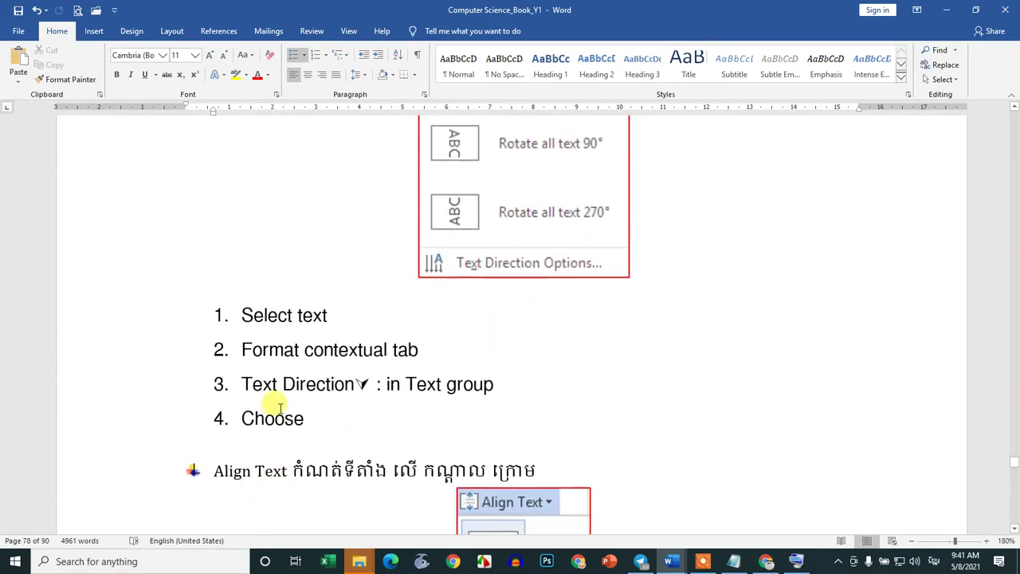
{"action": "scroll", "coordinate": [338, 376], "scroll_direction": "down", "scroll_amount": 2}
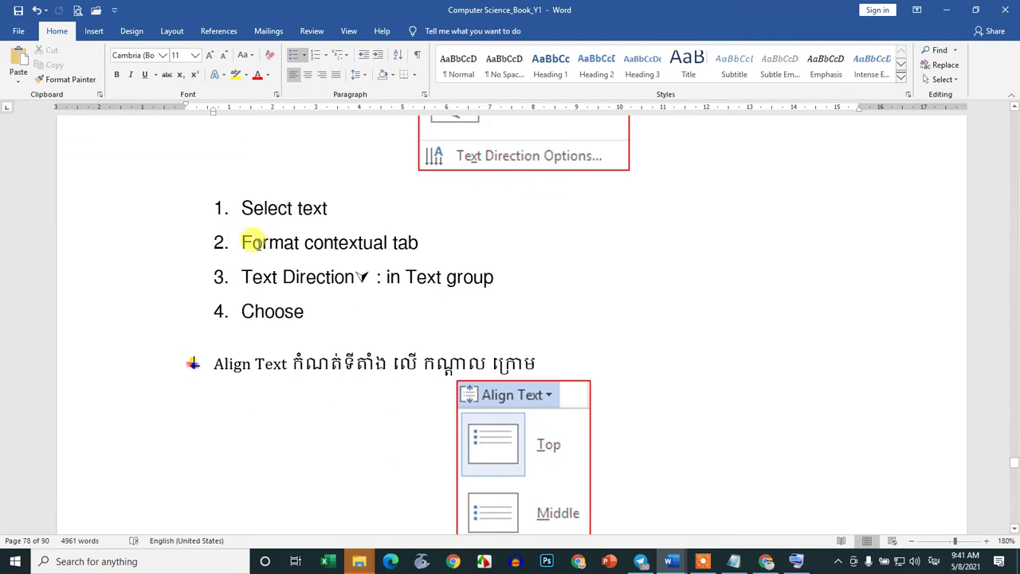
{"action": "scroll", "coordinate": [468, 211], "scroll_direction": "up", "scroll_amount": 1}
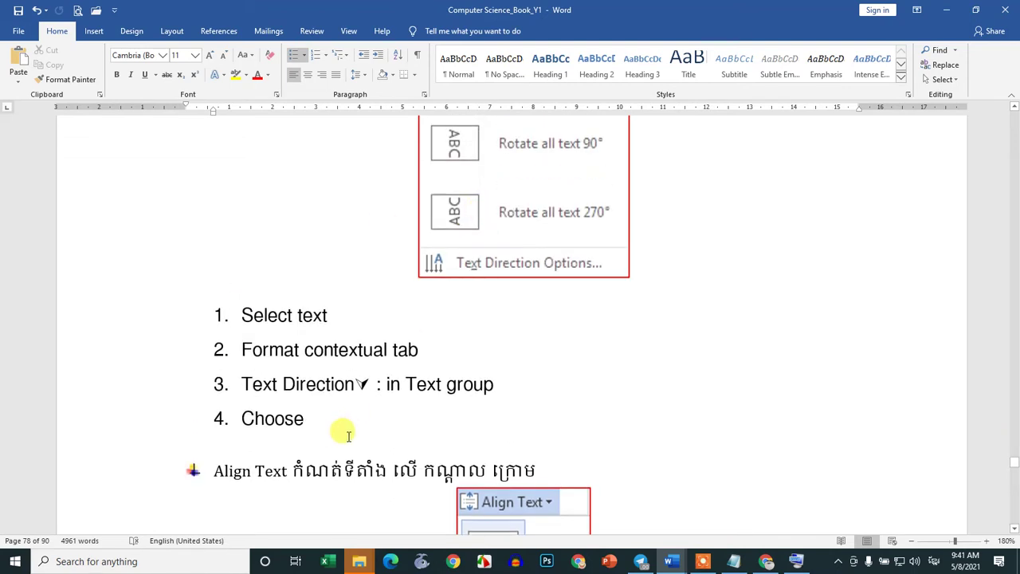
{"action": "scroll", "coordinate": [359, 411], "scroll_direction": "down", "scroll_amount": 1}
{"action": "left_click_drag", "start_coordinate": [214, 364], "coordinate": [281, 369]}
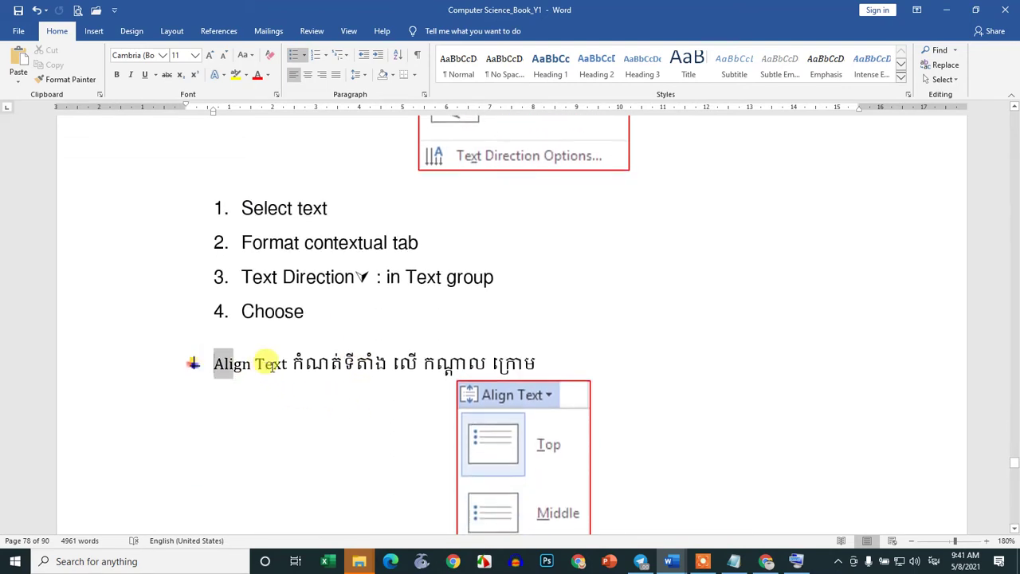
{"action": "left_click", "coordinate": [330, 364]}
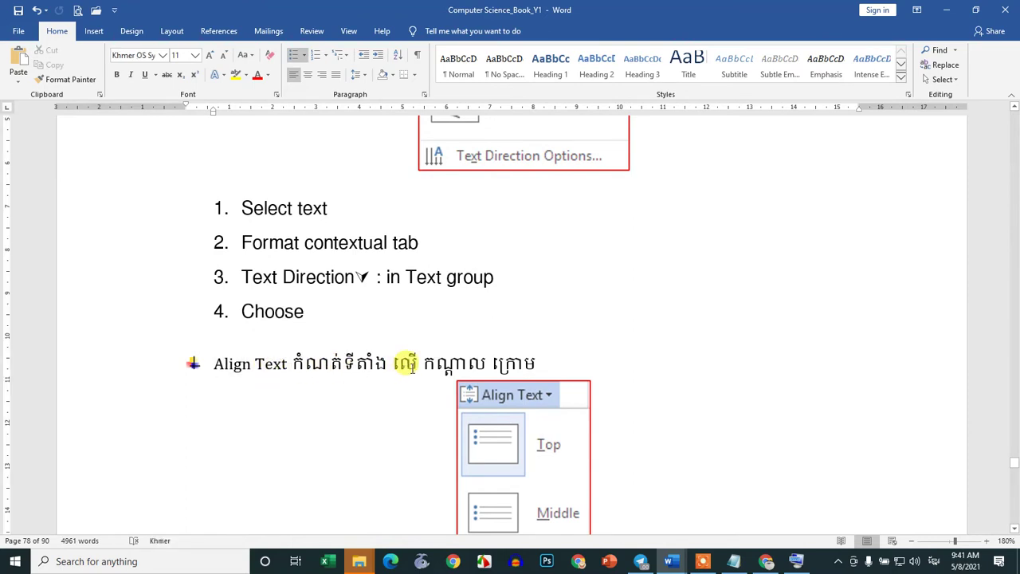
Step: Switch from the textbook to Document4 with the IMD-PURSAT WordArt via the taskbar
{"action": "scroll", "coordinate": [549, 358], "scroll_direction": "down", "scroll_amount": 2}
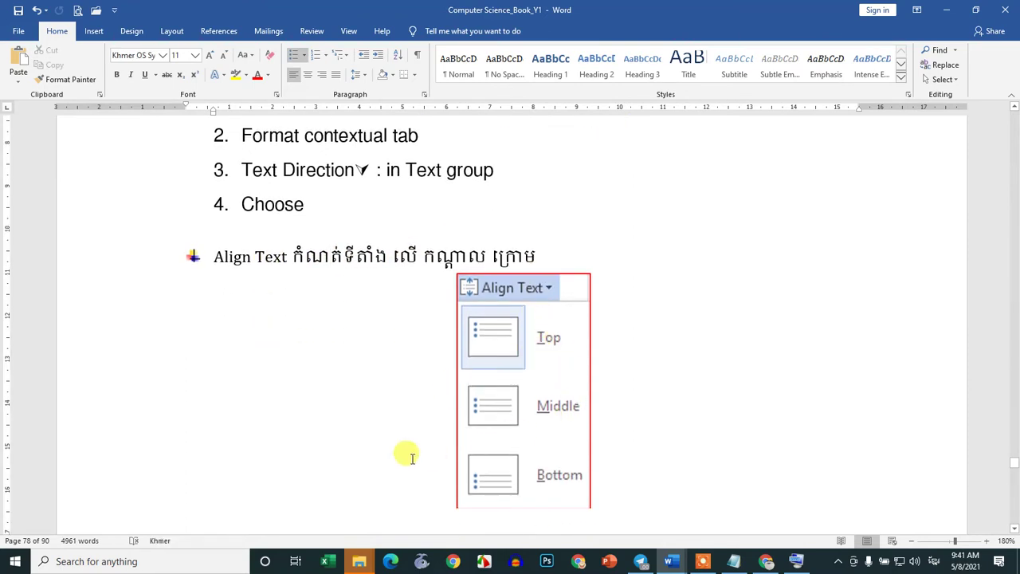
{"action": "scroll", "coordinate": [547, 314], "scroll_direction": "down", "scroll_amount": 2}
{"action": "scroll", "coordinate": [549, 323], "scroll_direction": "down", "scroll_amount": 1}
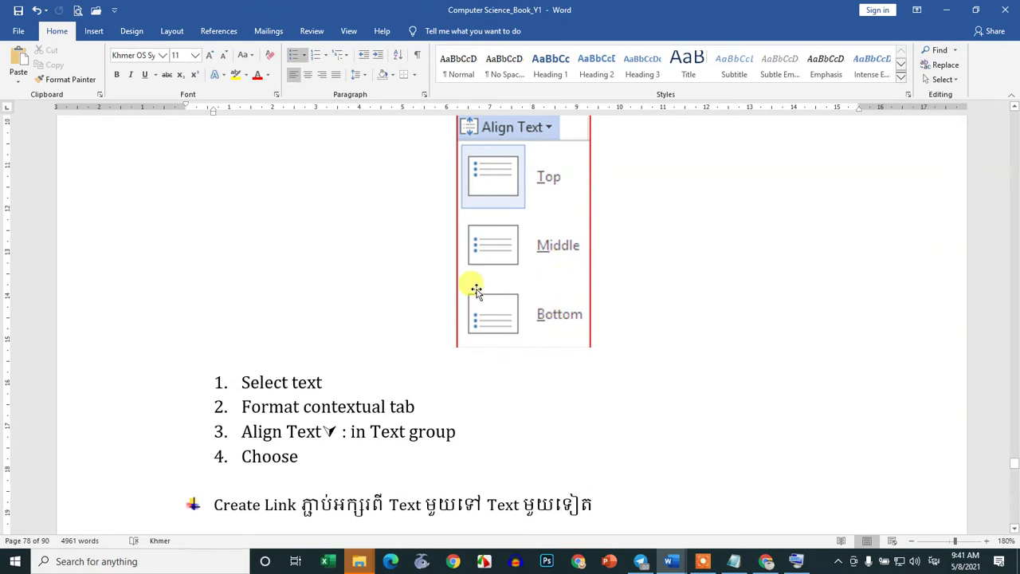
{"action": "scroll", "coordinate": [479, 286], "scroll_direction": "up", "scroll_amount": 2}
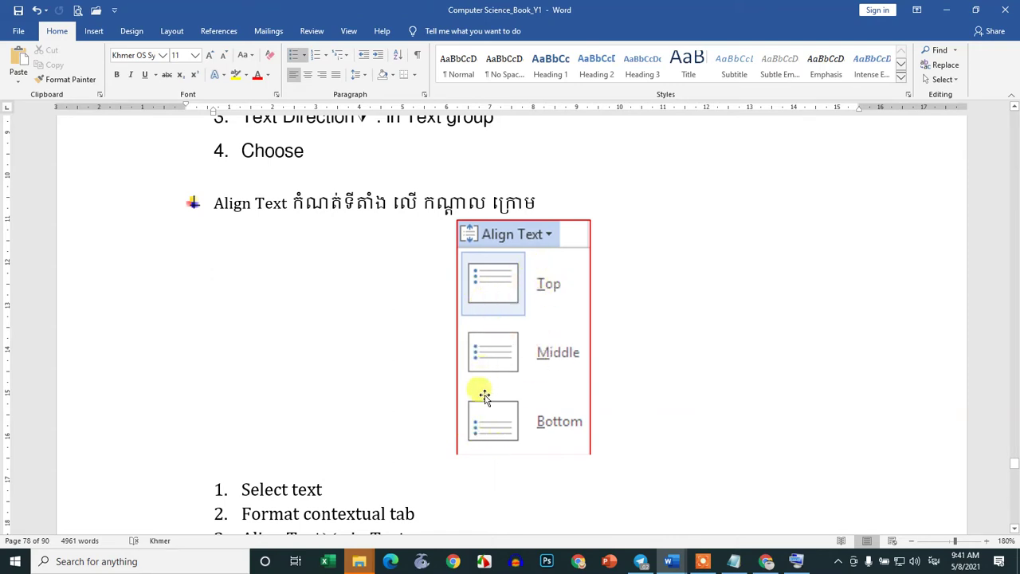
{"action": "scroll", "coordinate": [269, 453], "scroll_direction": "down", "scroll_amount": 2}
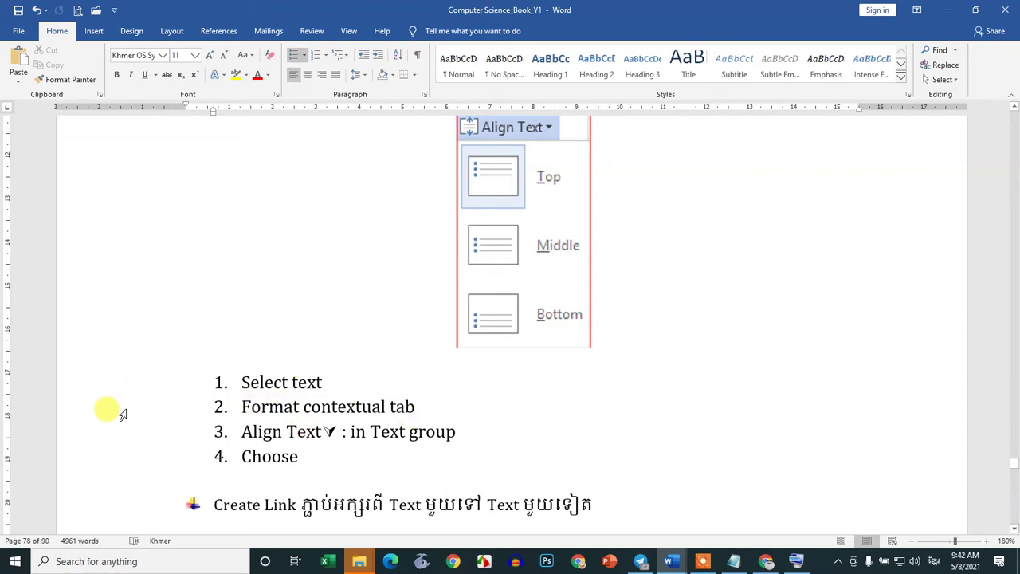
{"action": "scroll", "coordinate": [323, 462], "scroll_direction": "down", "scroll_amount": 2}
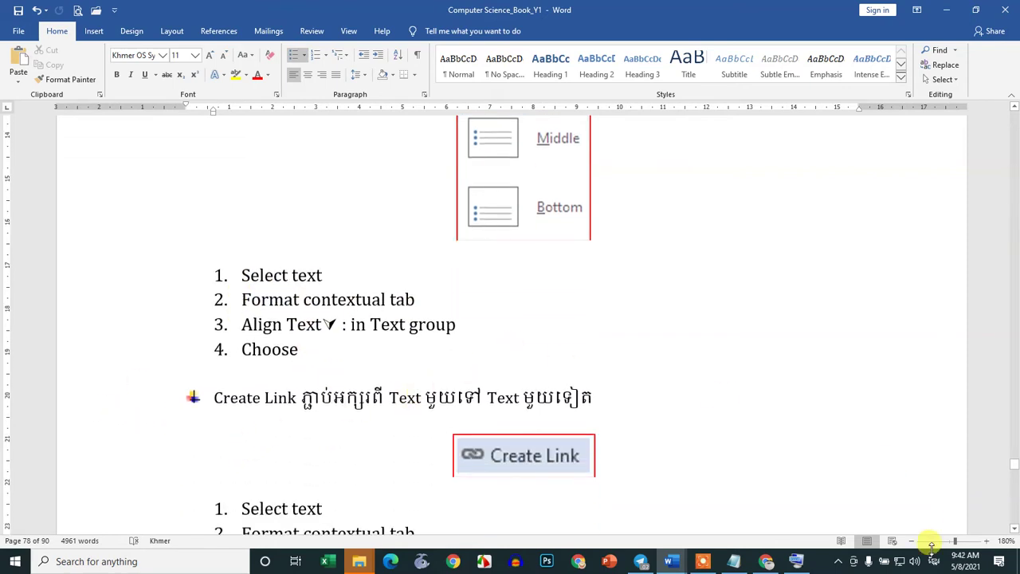
{"action": "scroll", "coordinate": [347, 399], "scroll_direction": "down", "scroll_amount": 1}
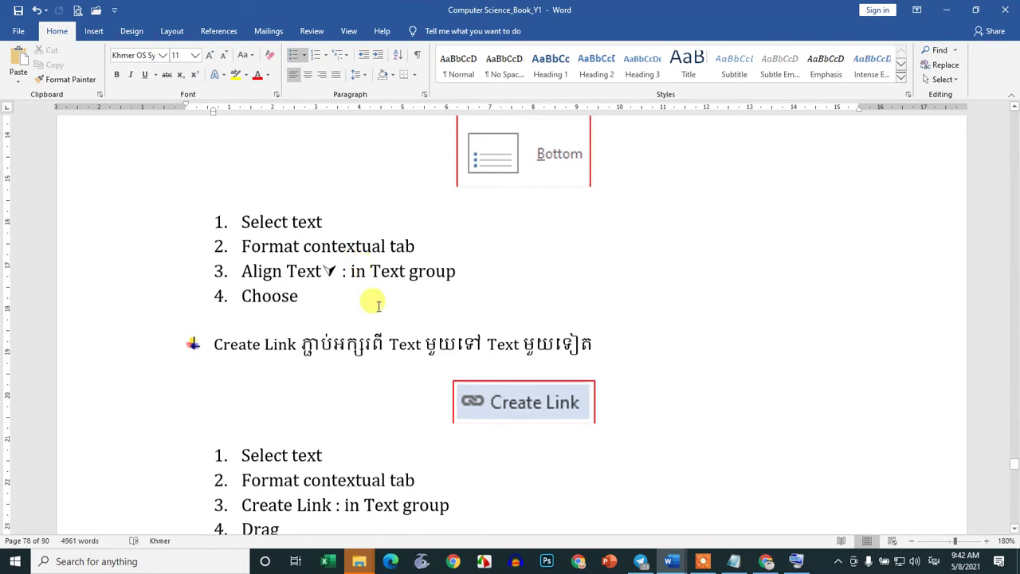
{"action": "scroll", "coordinate": [369, 298], "scroll_direction": "up", "scroll_amount": 3}
{"action": "scroll", "coordinate": [356, 358], "scroll_direction": "up", "scroll_amount": 1}
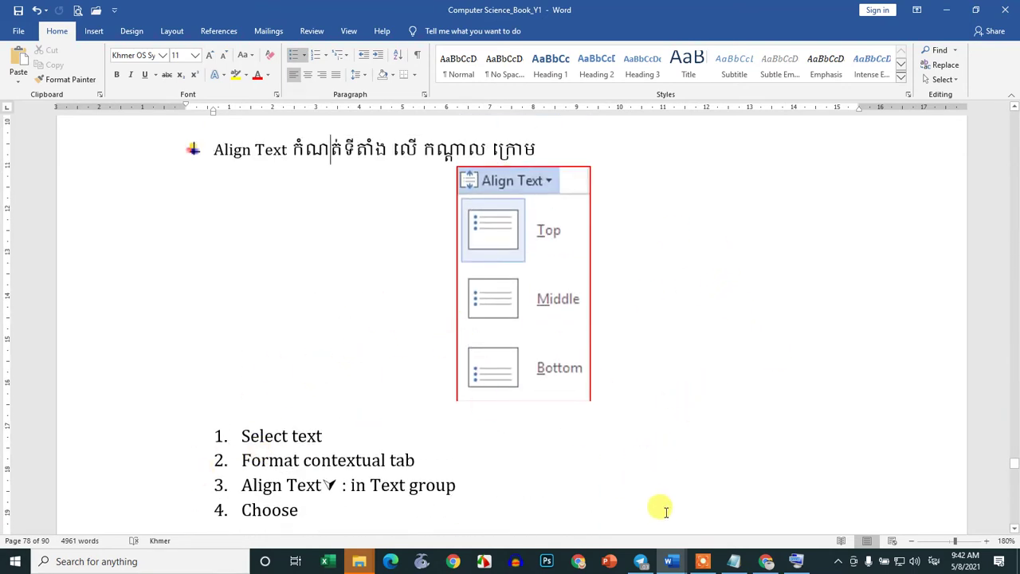
{"action": "left_click", "coordinate": [980, 505]}
{"action": "mouse_move", "coordinate": [671, 561]}
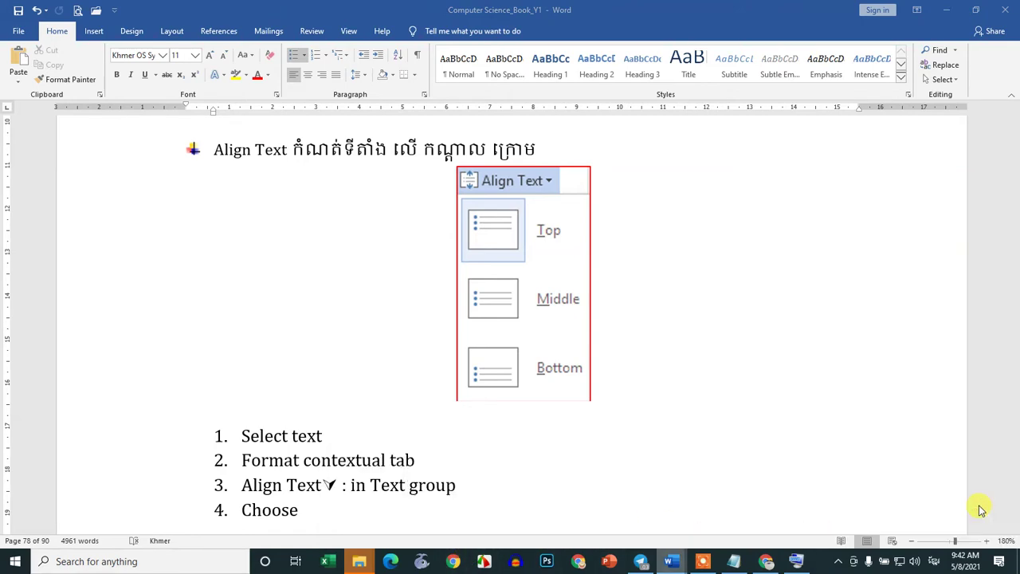
{"action": "left_click", "coordinate": [610, 269]}
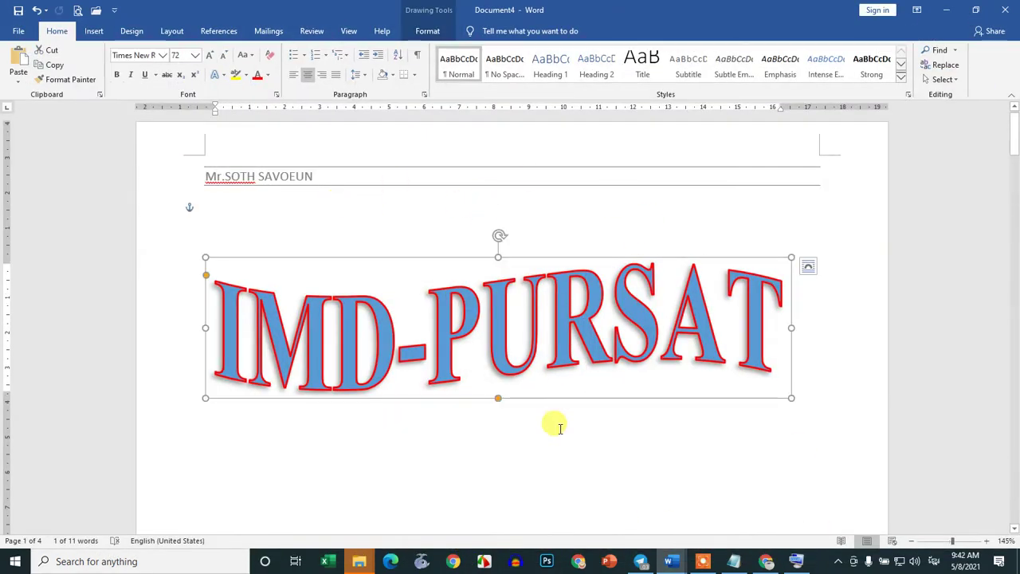
Step: Select the IMD-PURSAT WordArt in Document4 and delete it, leaving the page empty
{"action": "left_click", "coordinate": [838, 562]}
{"action": "left_click", "coordinate": [850, 535]}
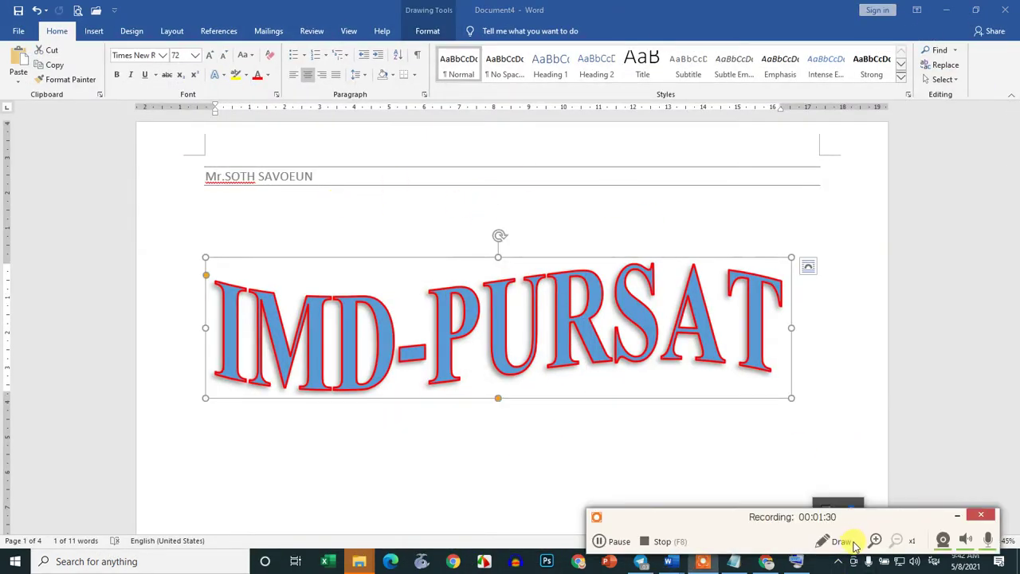
{"action": "left_click", "coordinate": [607, 542]}
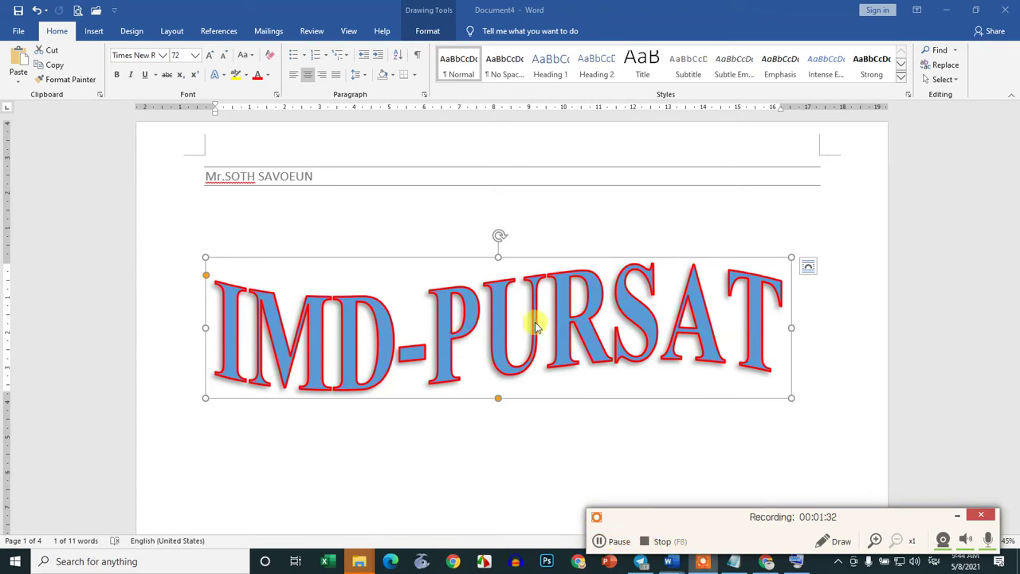
{"action": "key", "text": "Delete"}
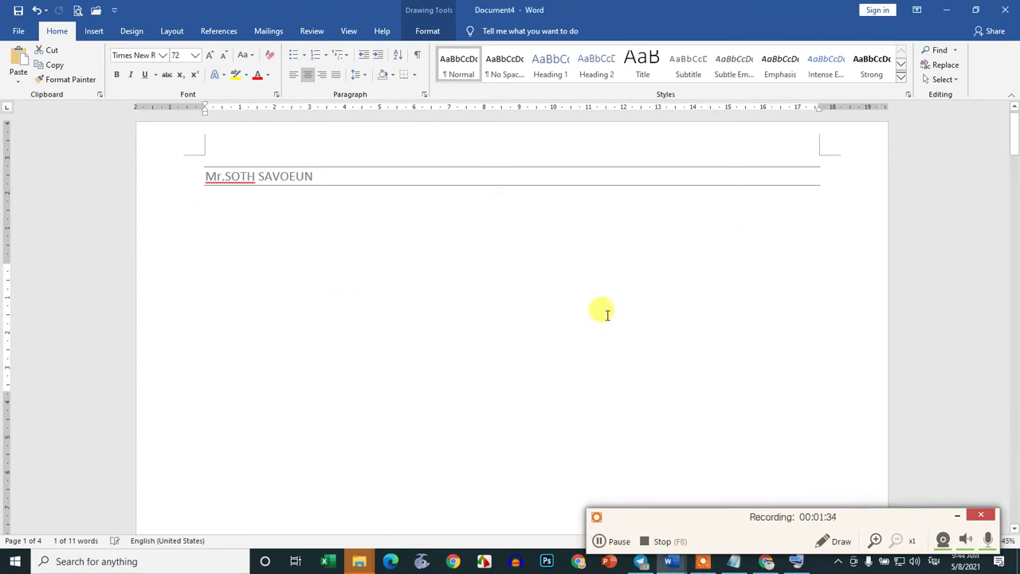
{"action": "scroll", "coordinate": [458, 267], "scroll_direction": "up", "scroll_amount": 1}
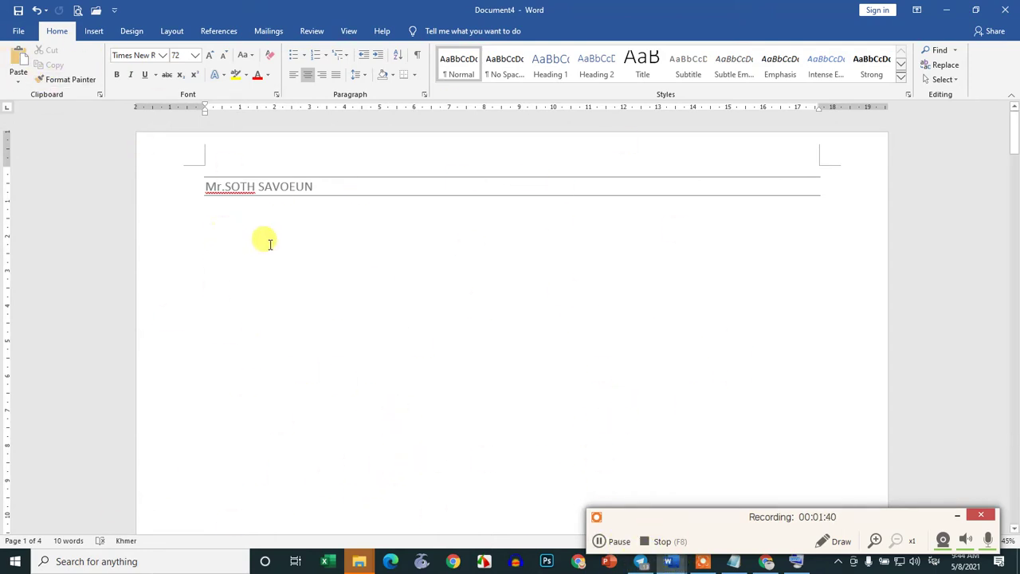
Step: Open the Khmer IMD announcement from the File menu's recent documents
{"action": "left_click", "coordinate": [19, 31]}
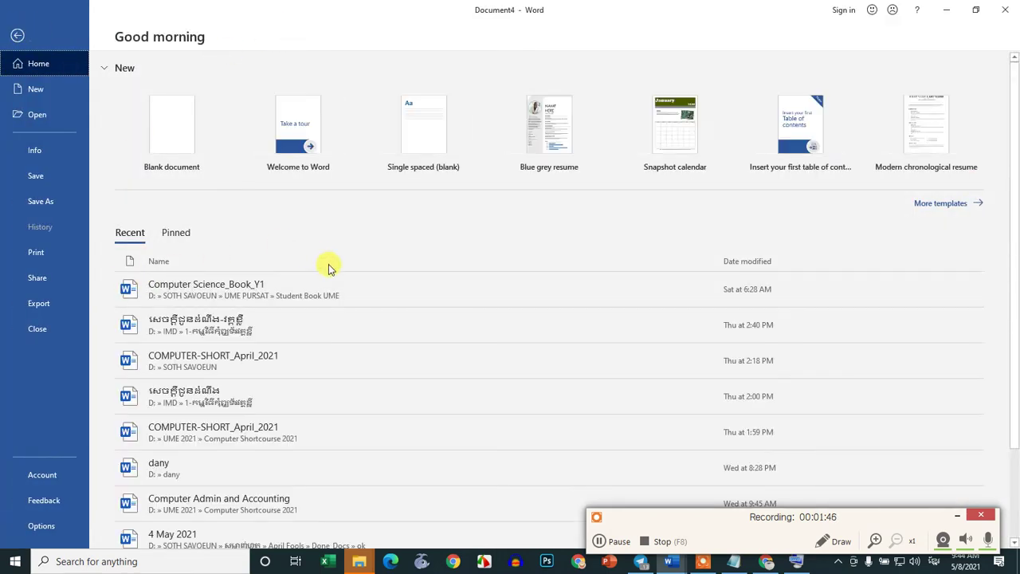
{"action": "key", "text": "Escape"}
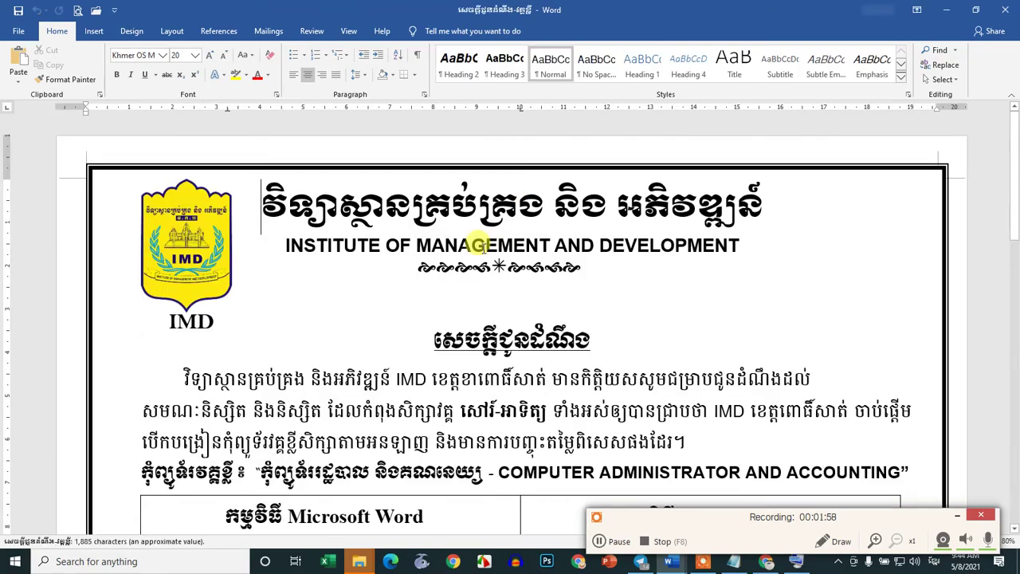
Step: Scroll to the end of the announcement and select the two closing Khmer date lines
{"action": "scroll", "coordinate": [642, 301], "scroll_direction": "up", "scroll_amount": 2}
{"action": "scroll", "coordinate": [641, 301], "scroll_direction": "down", "scroll_amount": 2}
{"action": "scroll", "coordinate": [611, 303], "scroll_direction": "down", "scroll_amount": 5}
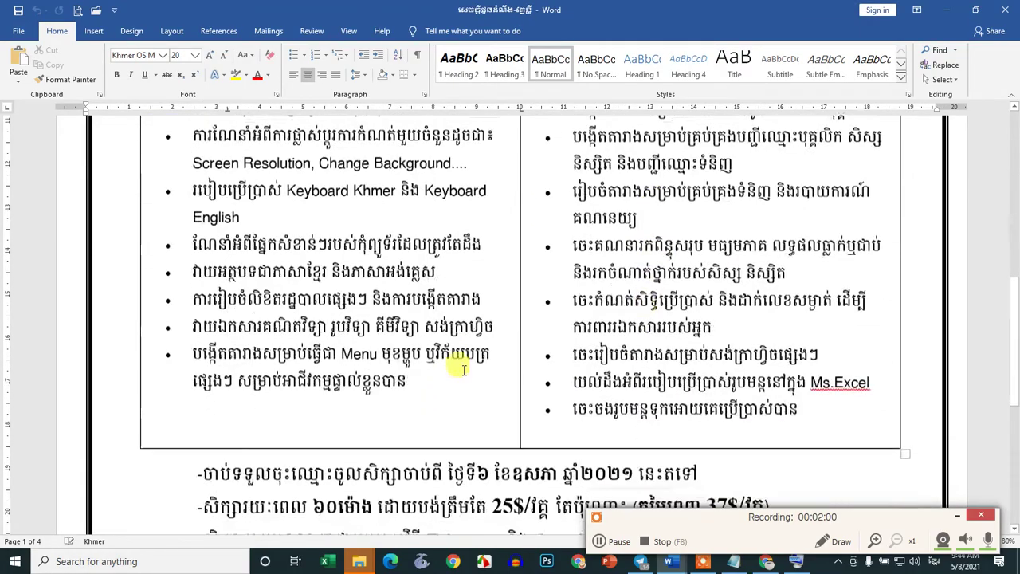
{"action": "scroll", "coordinate": [465, 298], "scroll_direction": "down", "scroll_amount": 5}
{"action": "scroll", "coordinate": [675, 290], "scroll_direction": "down", "scroll_amount": 1}
{"action": "left_click", "coordinate": [651, 384]}
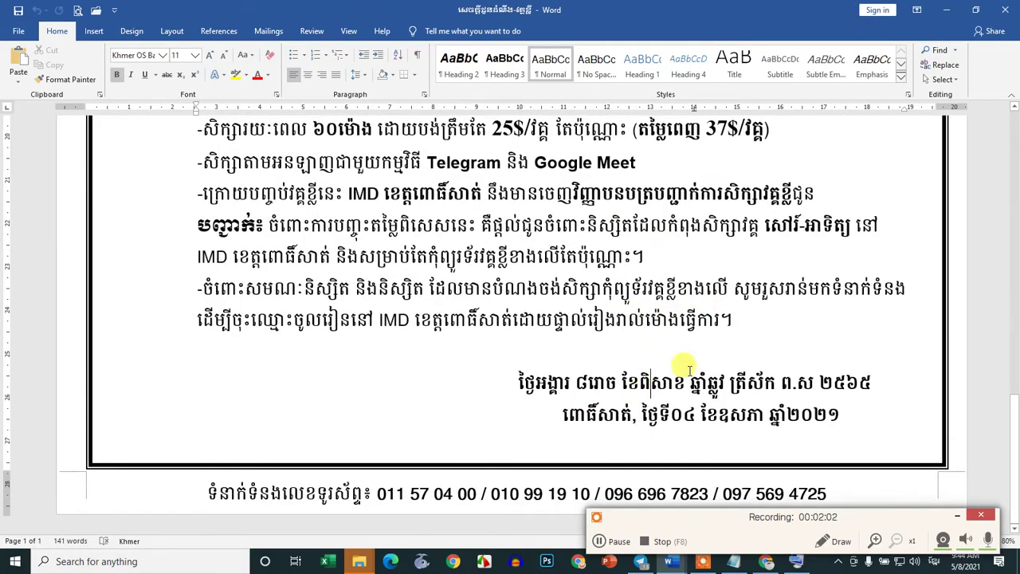
{"action": "left_click_drag", "start_coordinate": [771, 412], "coordinate": [518, 381]}
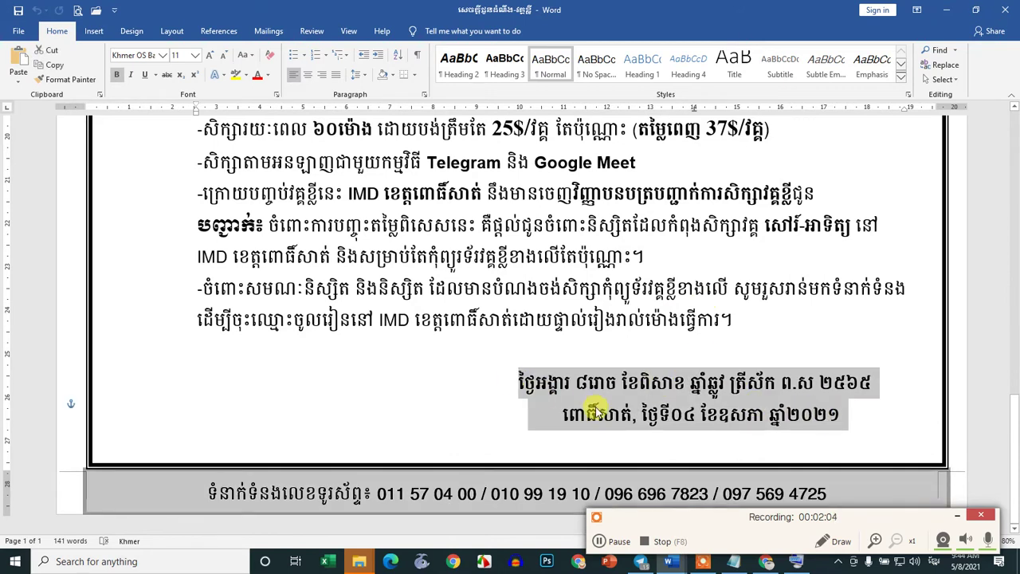
{"action": "left_click", "coordinate": [839, 414]}
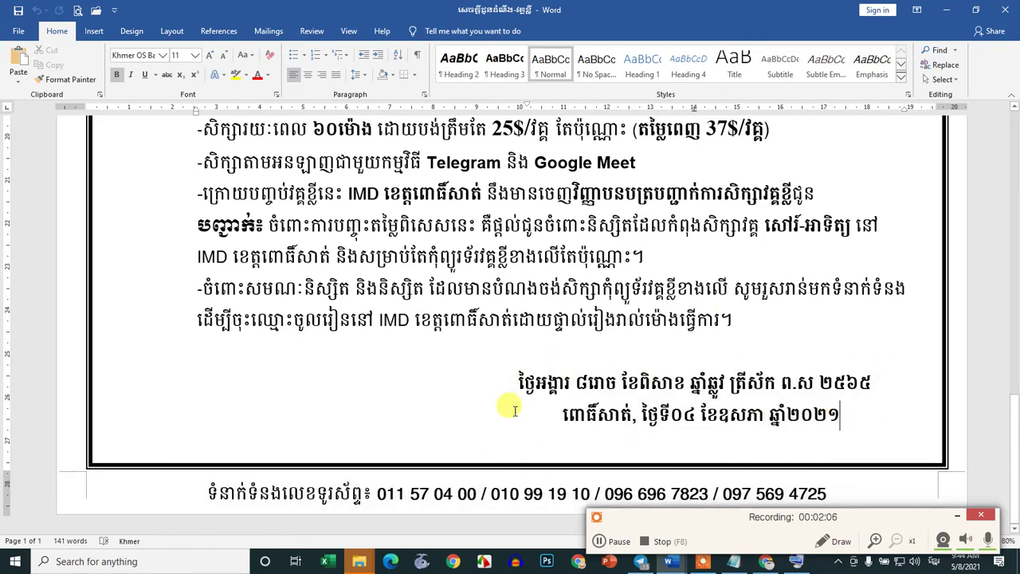
Step: Place the insertion point at the end of the Khmer date line
{"action": "left_click", "coordinate": [514, 381]}
{"action": "left_click", "coordinate": [857, 412]}
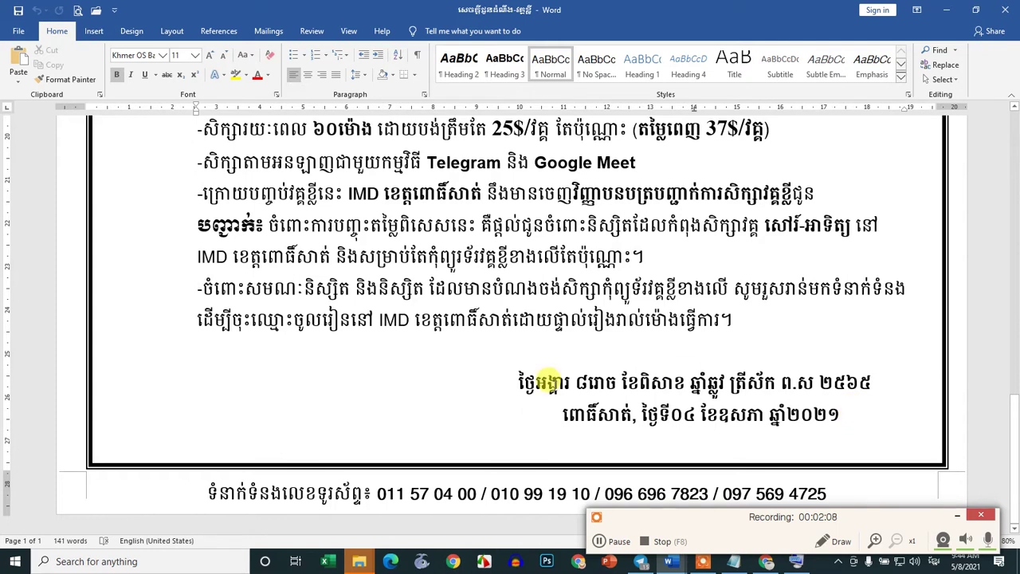
{"action": "left_click", "coordinate": [508, 382]}
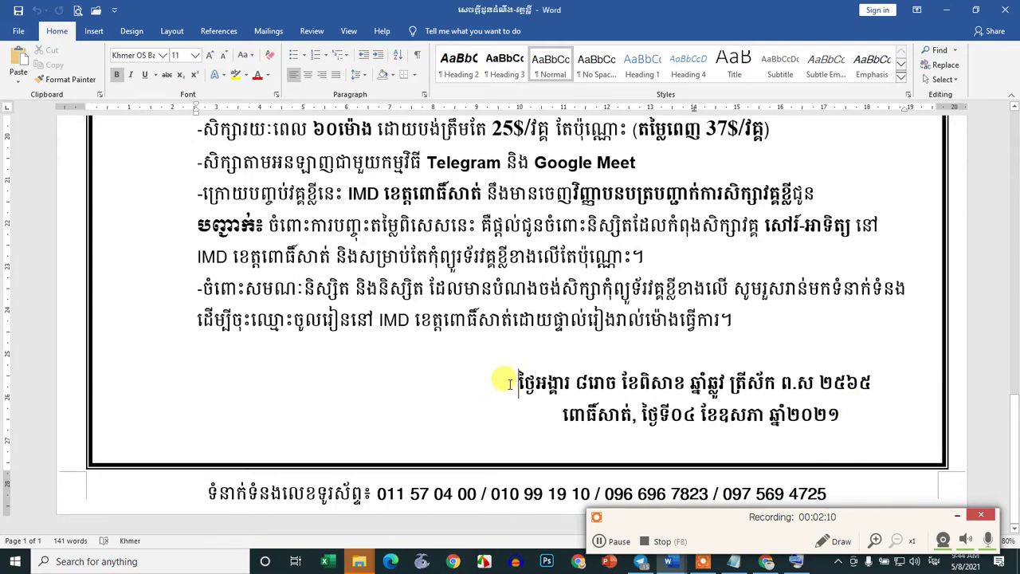
{"action": "left_click", "coordinate": [907, 381]}
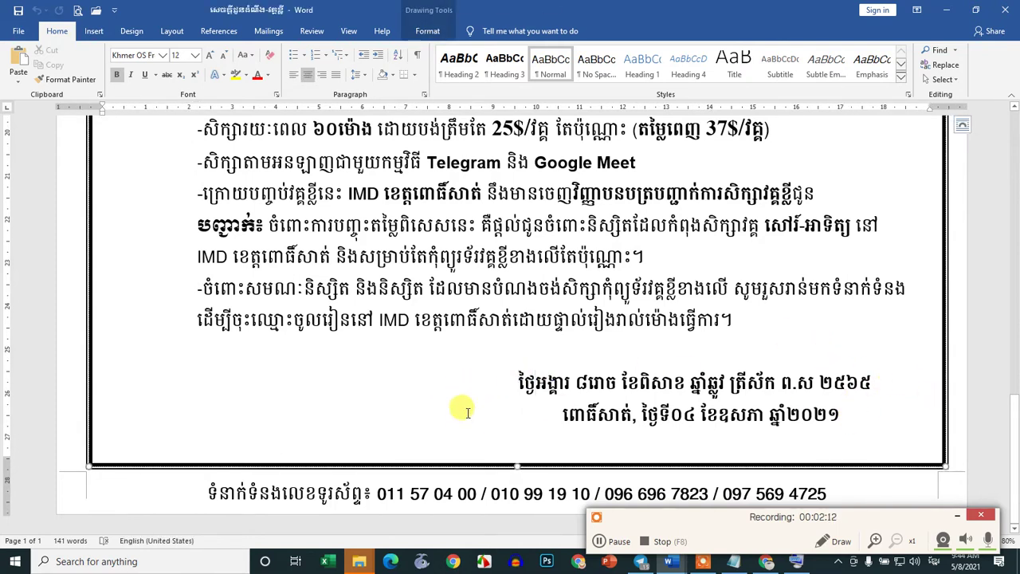
{"action": "left_click", "coordinate": [840, 411]}
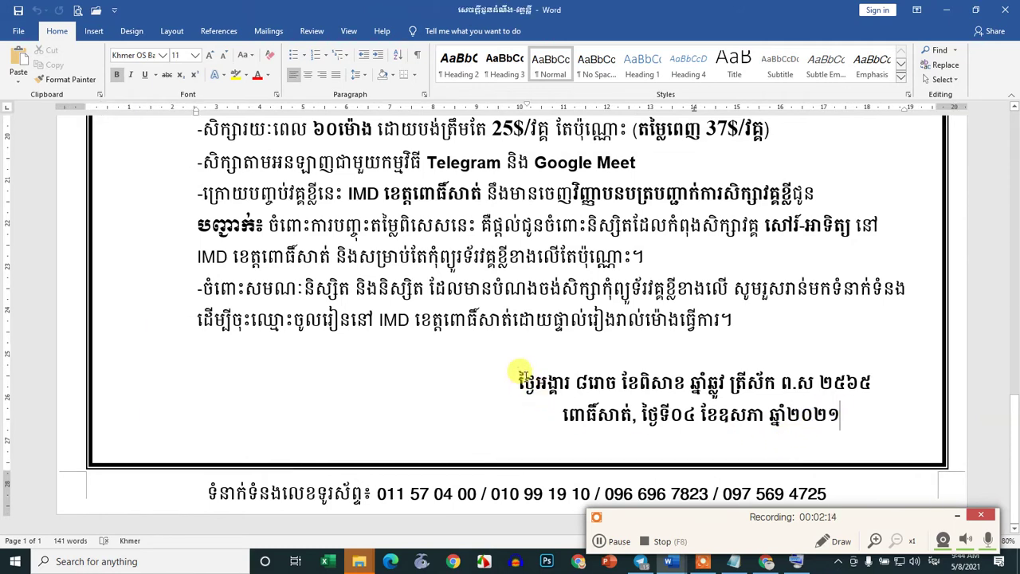
{"action": "left_click", "coordinate": [854, 413]}
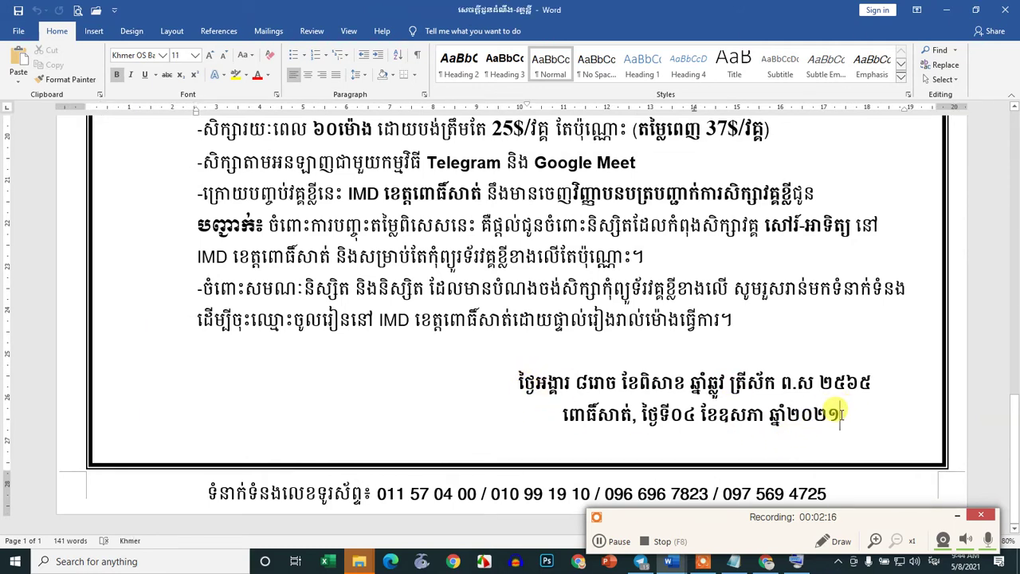
Step: Open the Insert tab's Text Box gallery showing Simple Text Box, Austin Quote and Facet Sidebar
{"action": "left_click", "coordinate": [92, 31]}
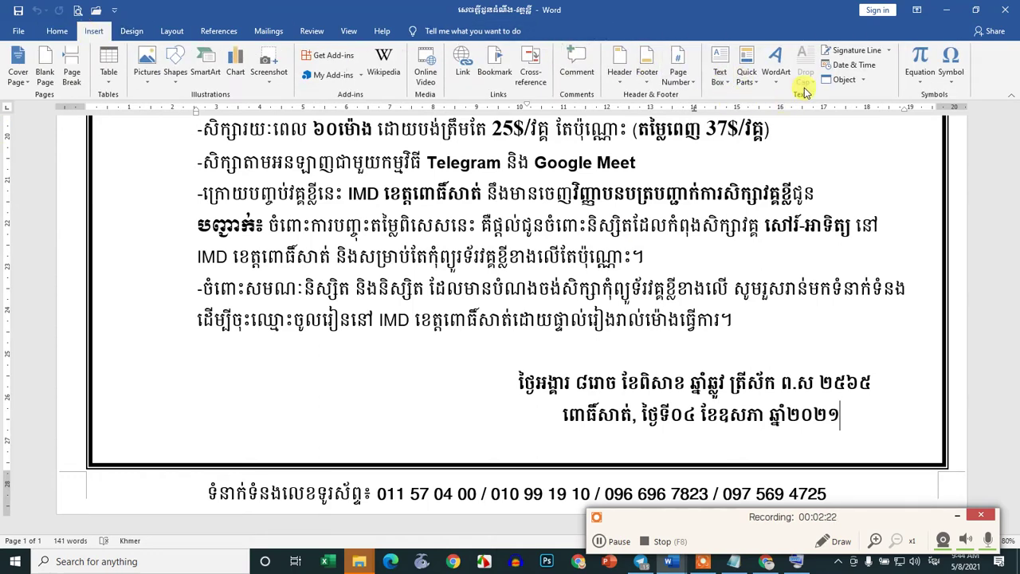
{"action": "left_click", "coordinate": [722, 73]}
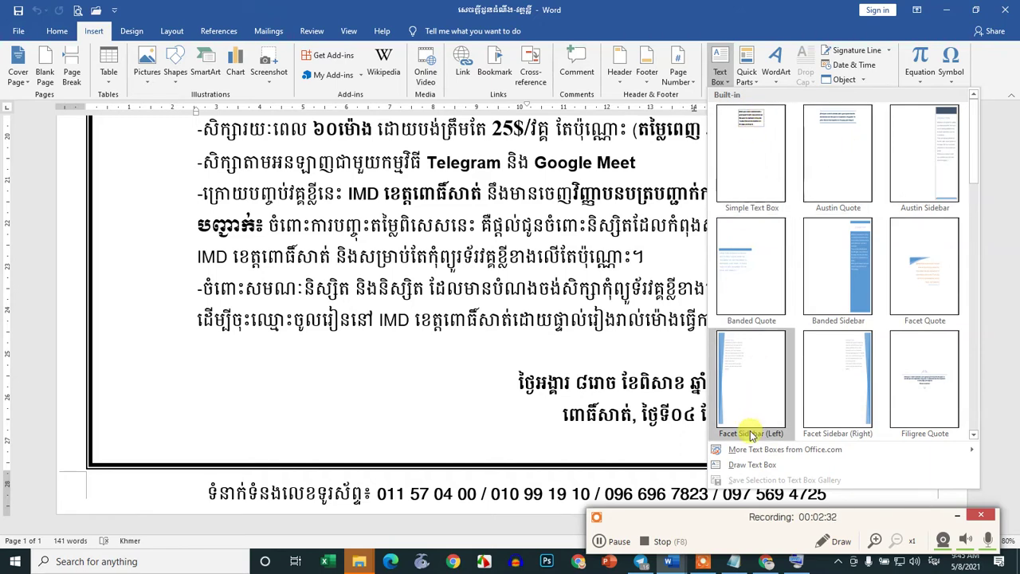
Step: Draw a custom text box at the lower left, beside the closing date lines
{"action": "left_click", "coordinate": [752, 465]}
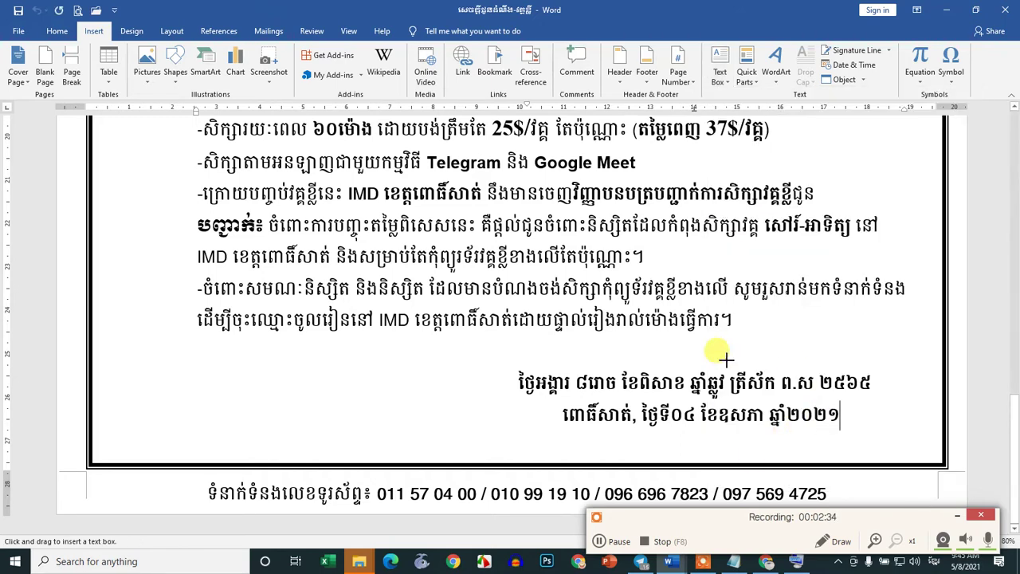
{"action": "left_click_drag", "start_coordinate": [188, 351], "coordinate": [437, 440]}
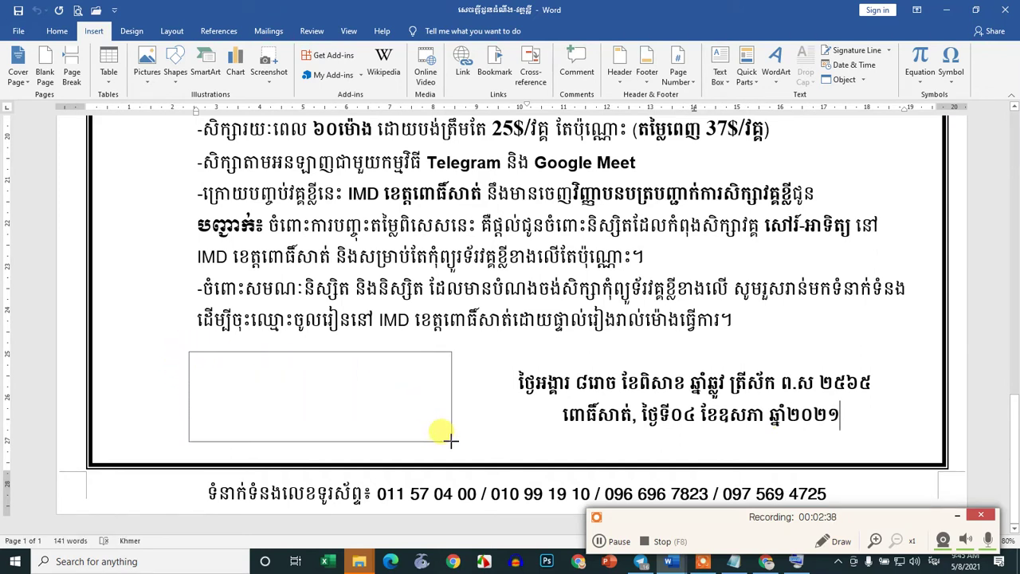
{"action": "left_click_drag", "start_coordinate": [451, 440], "coordinate": [451, 441]}
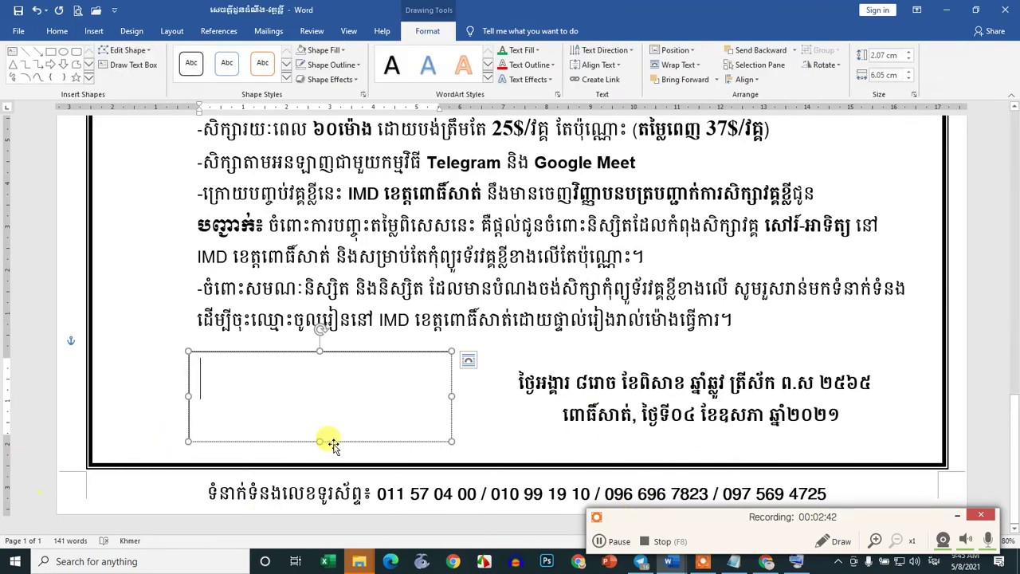
{"action": "key", "text": "alt+shift"}
{"action": "type", "text": "b"}
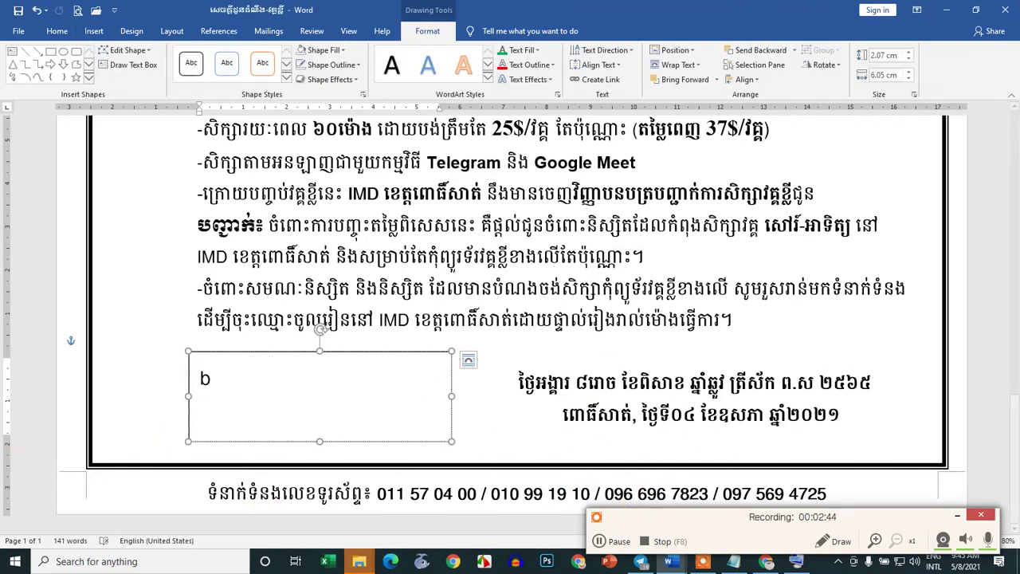
{"action": "key", "text": "BackSpace"}
{"action": "type", "text": "ពិ"}
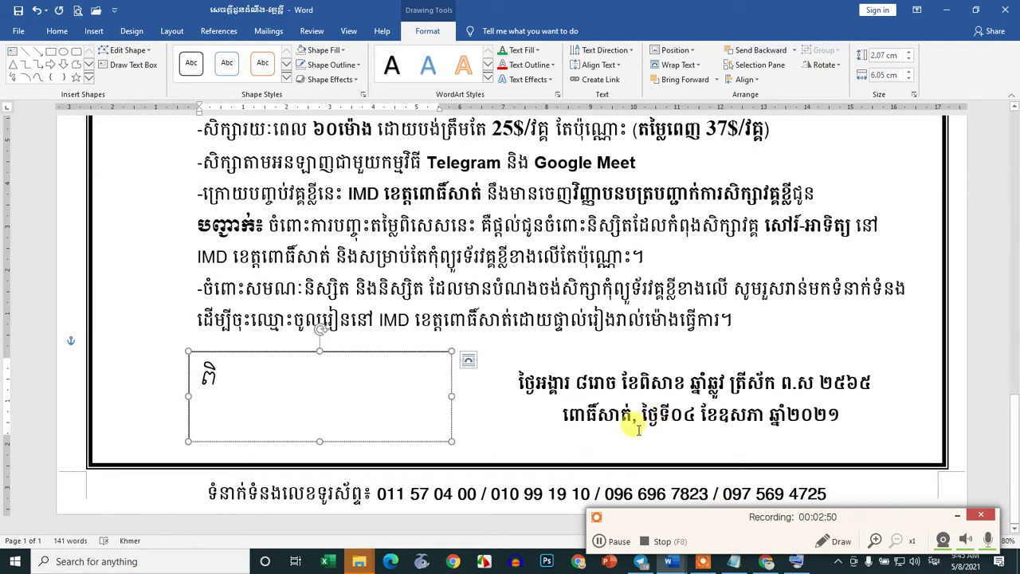
Step: Copy the second Khmer date line and paste it into the new text box
{"action": "left_click_drag", "start_coordinate": [565, 415], "coordinate": [807, 413]}
{"action": "key", "text": "ctrl+c"}
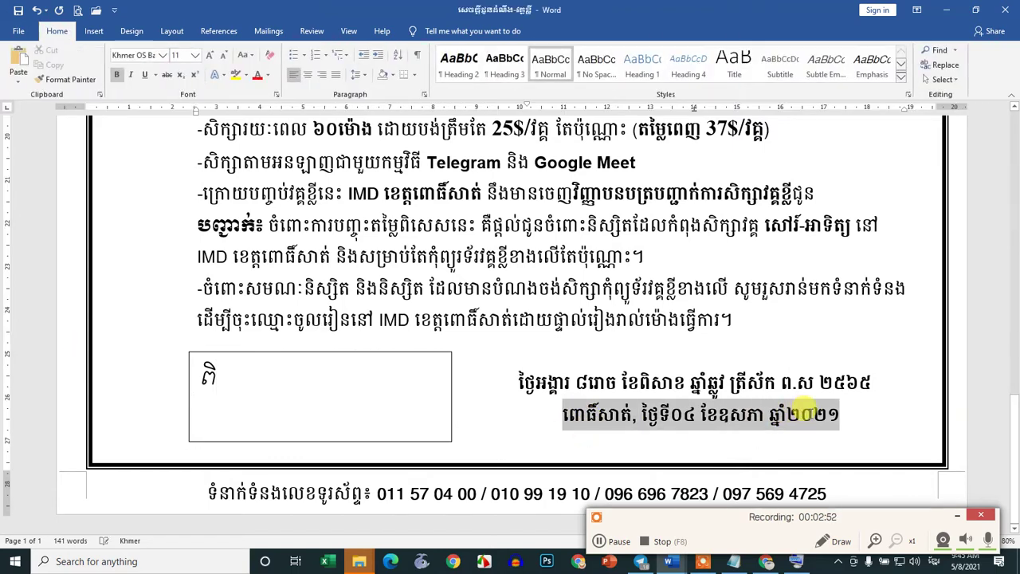
{"action": "left_click_drag", "start_coordinate": [211, 375], "coordinate": [173, 369]}
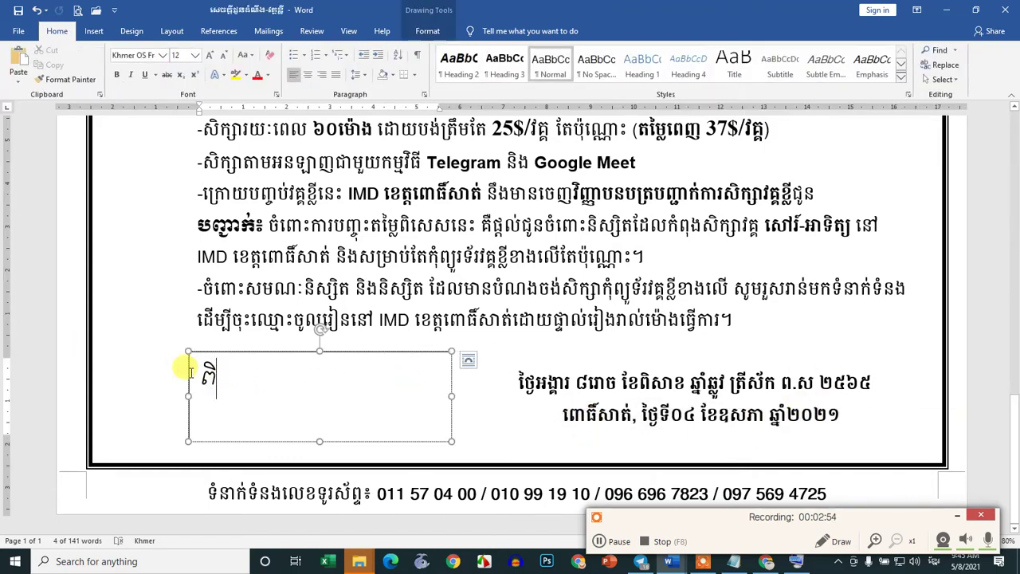
{"action": "key", "text": "ctrl+v"}
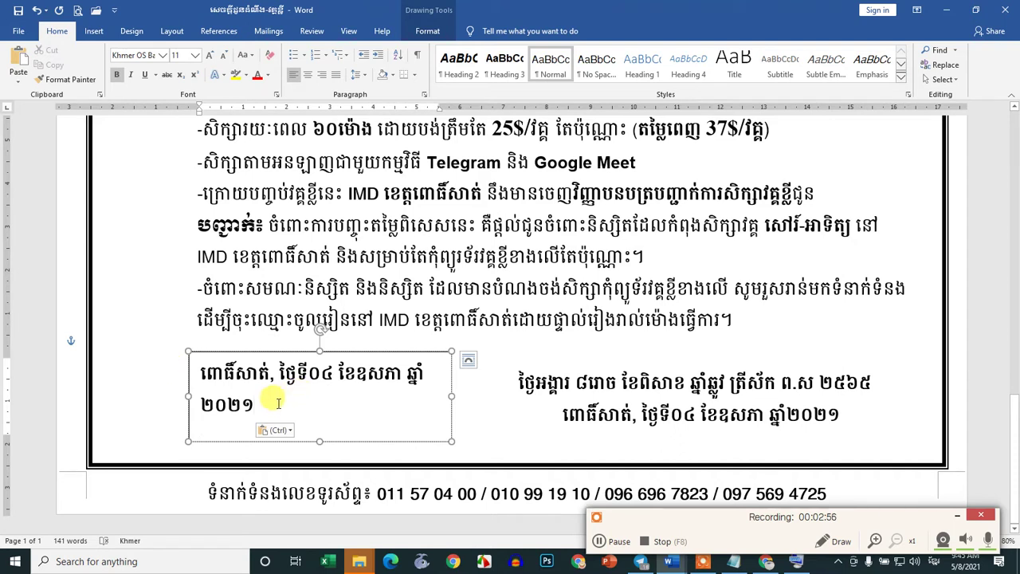
{"action": "left_click", "coordinate": [500, 413]}
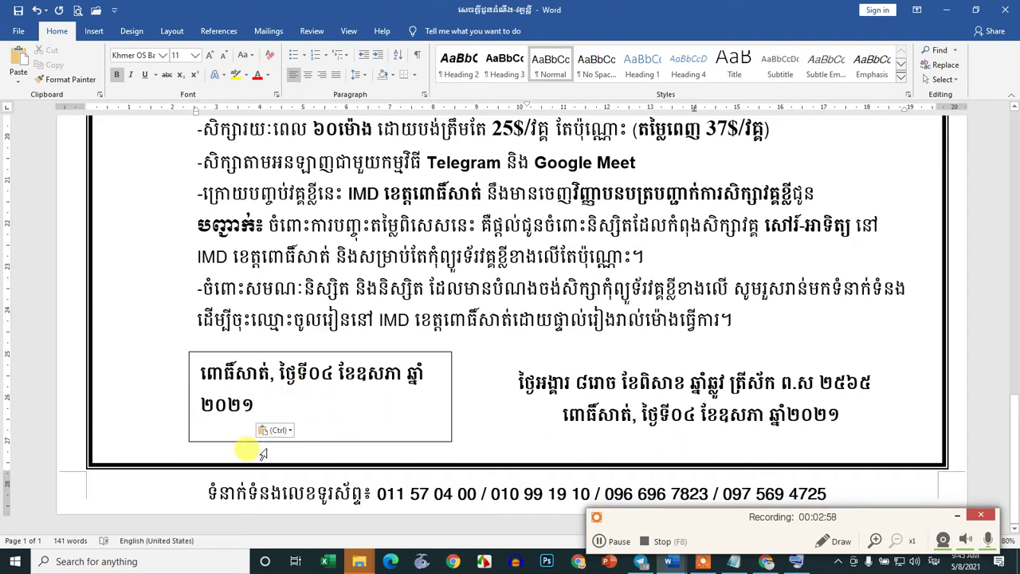
Step: Nudge the date text box slightly right and select all its text
{"action": "left_click_drag", "start_coordinate": [265, 404], "coordinate": [138, 365]}
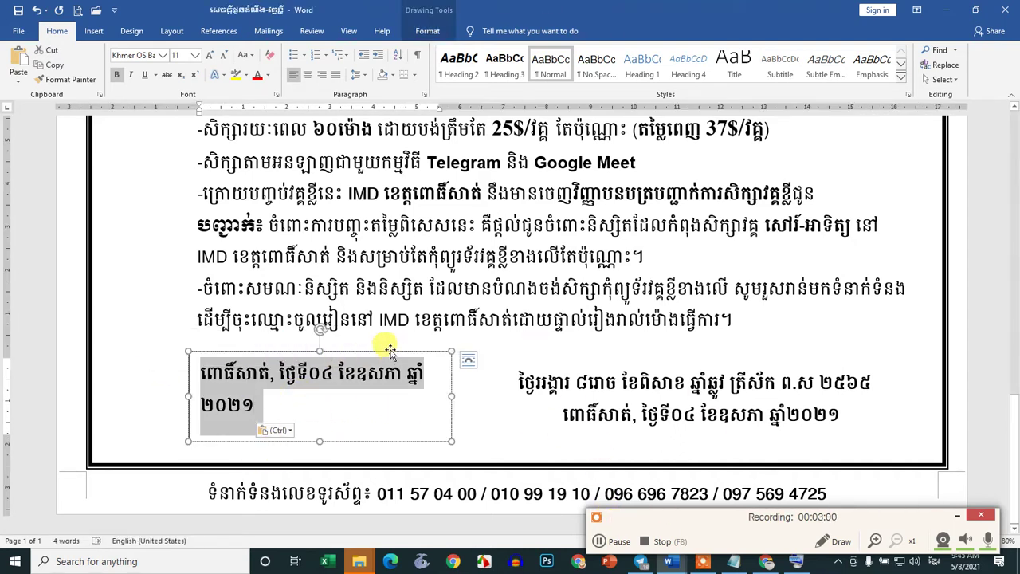
{"action": "left_click", "coordinate": [335, 353]}
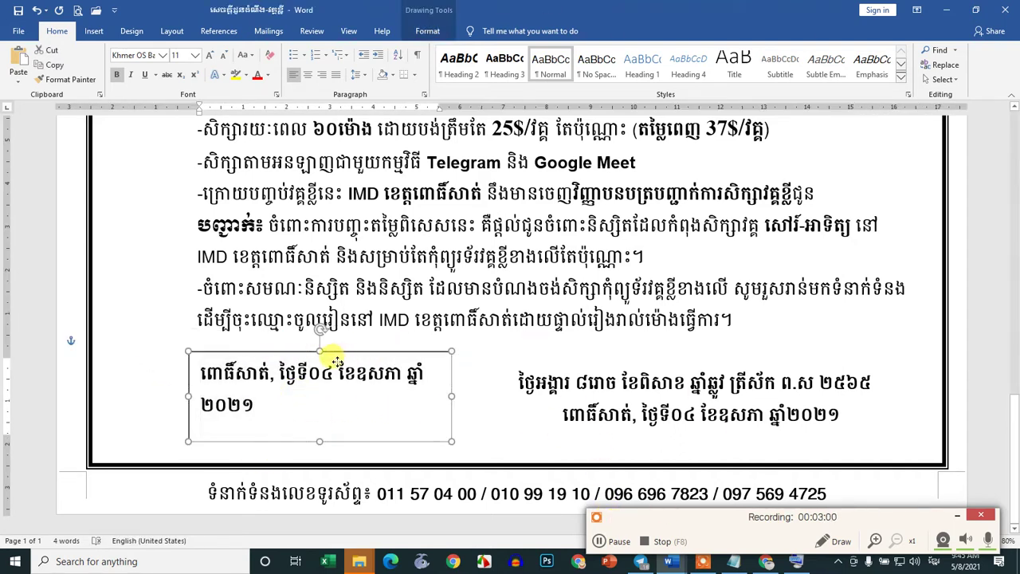
{"action": "left_click_drag", "start_coordinate": [335, 360], "coordinate": [351, 363]}
{"action": "left_click", "coordinate": [404, 351]}
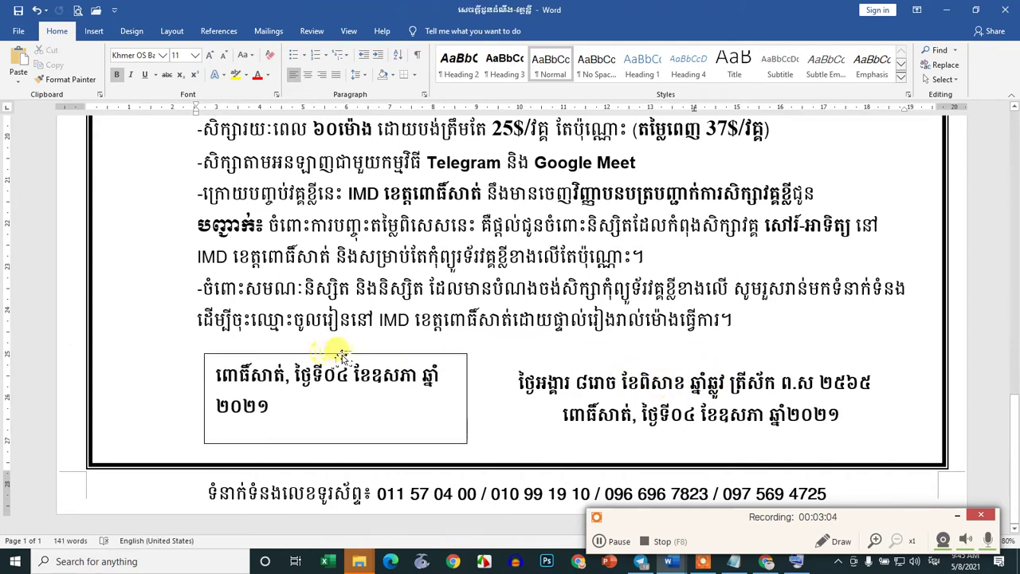
{"action": "left_click", "coordinate": [306, 404]}
{"action": "left_click_drag", "start_coordinate": [271, 408], "coordinate": [201, 362]}
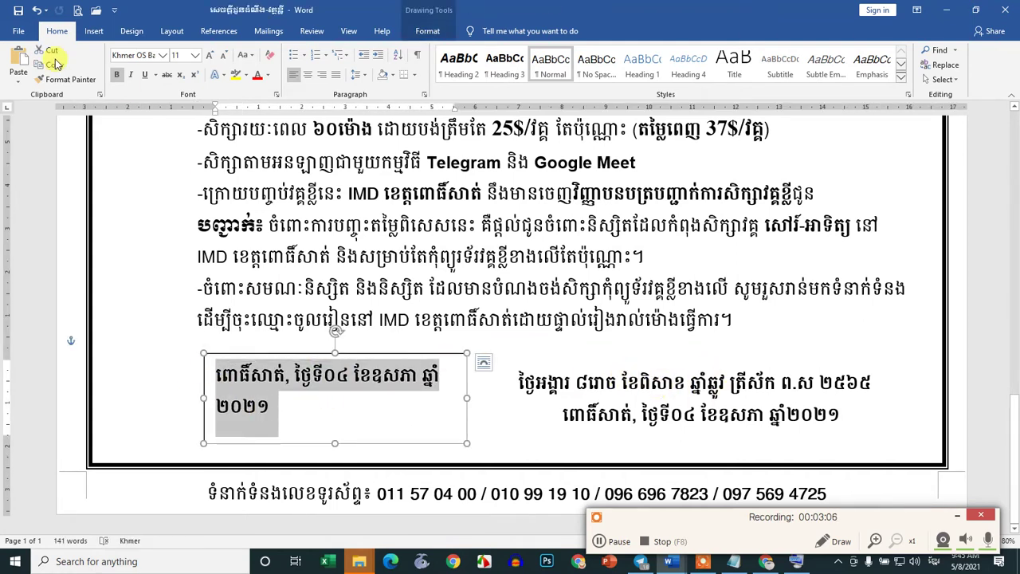
Step: Set the date text to size 10, widen the box to one line, and shift it left
{"action": "left_click", "coordinate": [224, 57]}
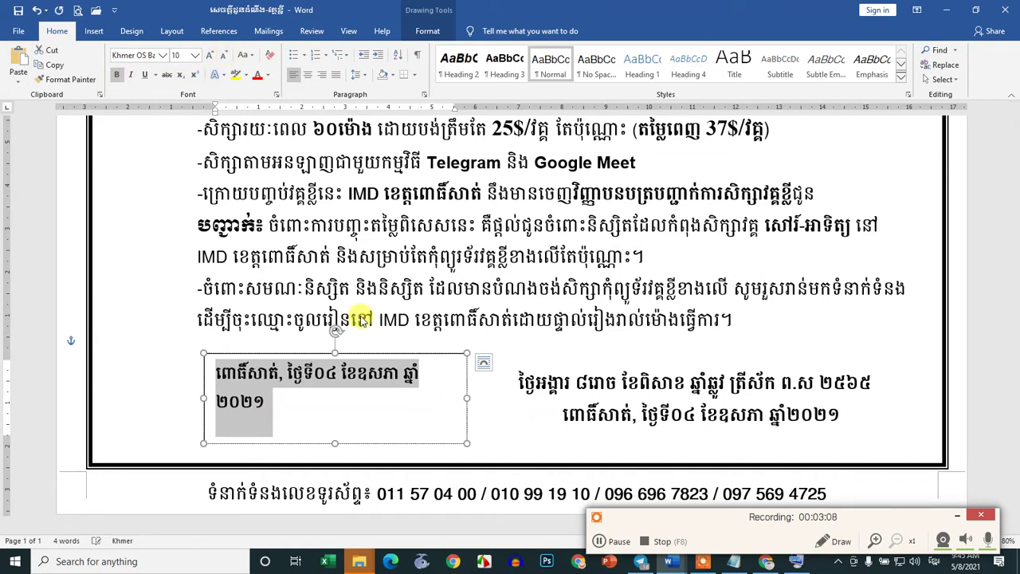
{"action": "left_click_drag", "start_coordinate": [468, 396], "coordinate": [512, 396]}
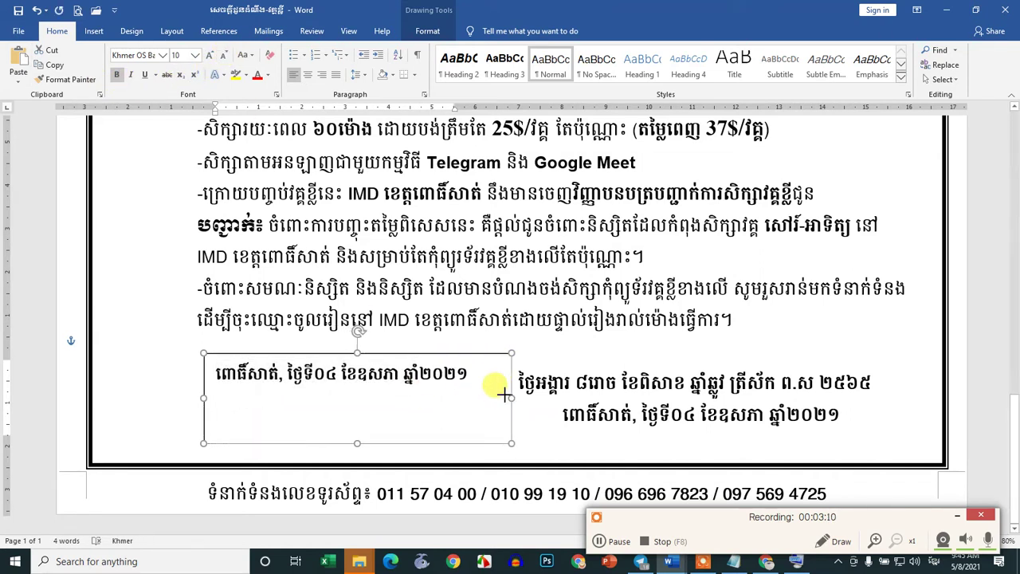
{"action": "left_click_drag", "start_coordinate": [423, 352], "coordinate": [403, 355]}
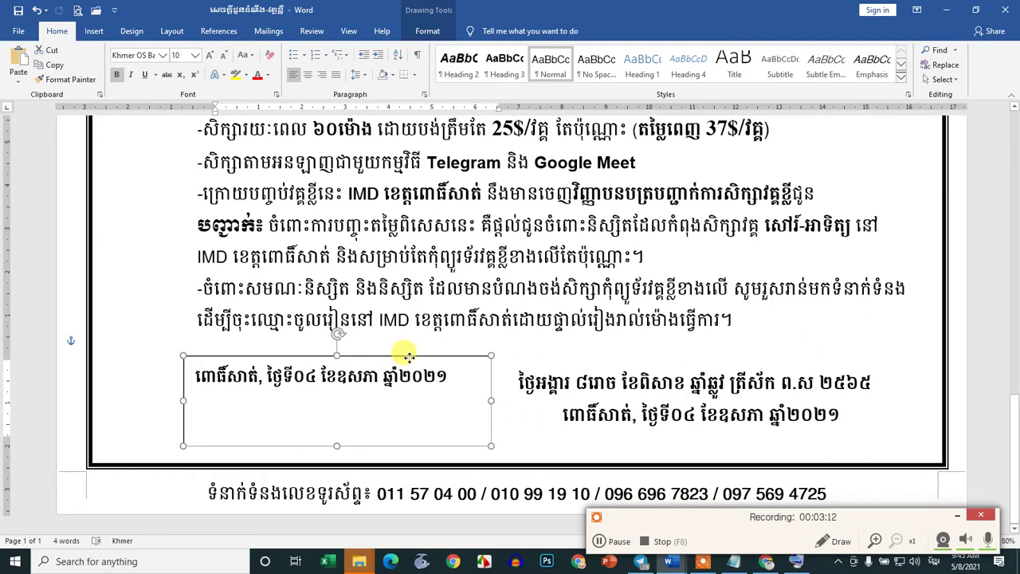
{"action": "left_click", "coordinate": [542, 424]}
{"action": "left_click", "coordinate": [271, 407]}
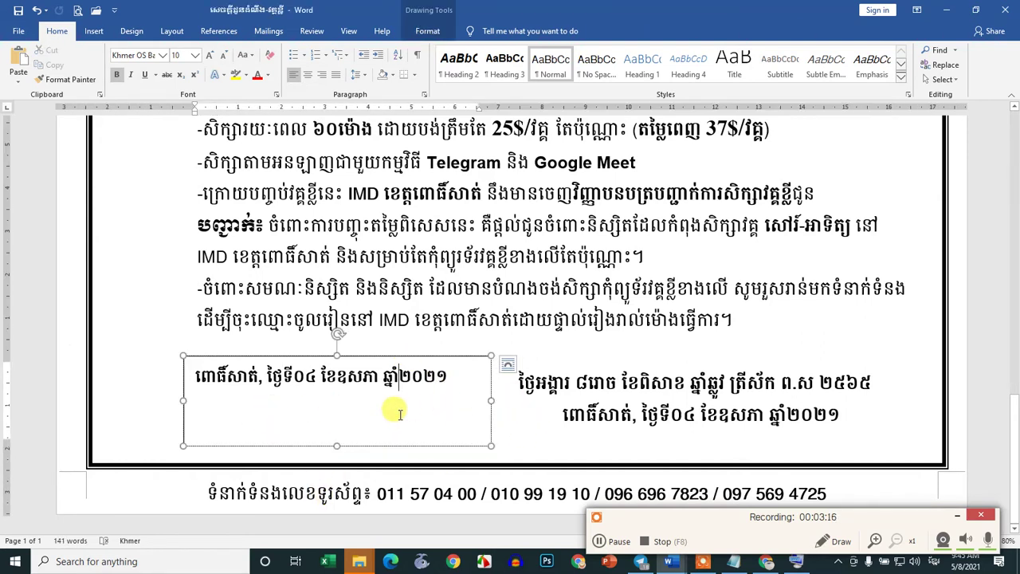
{"action": "left_click", "coordinate": [436, 354]}
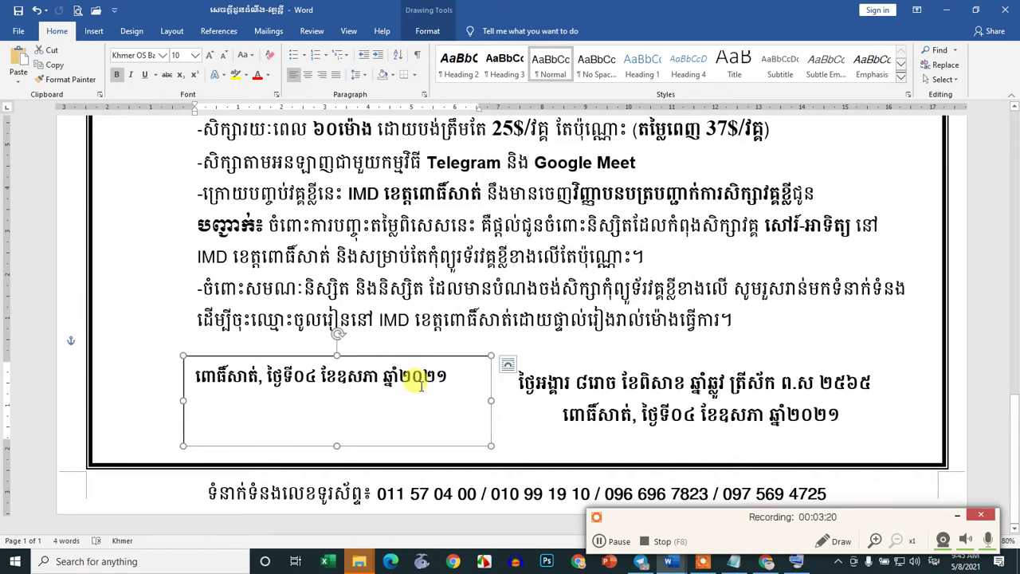
{"action": "left_click", "coordinate": [423, 32]}
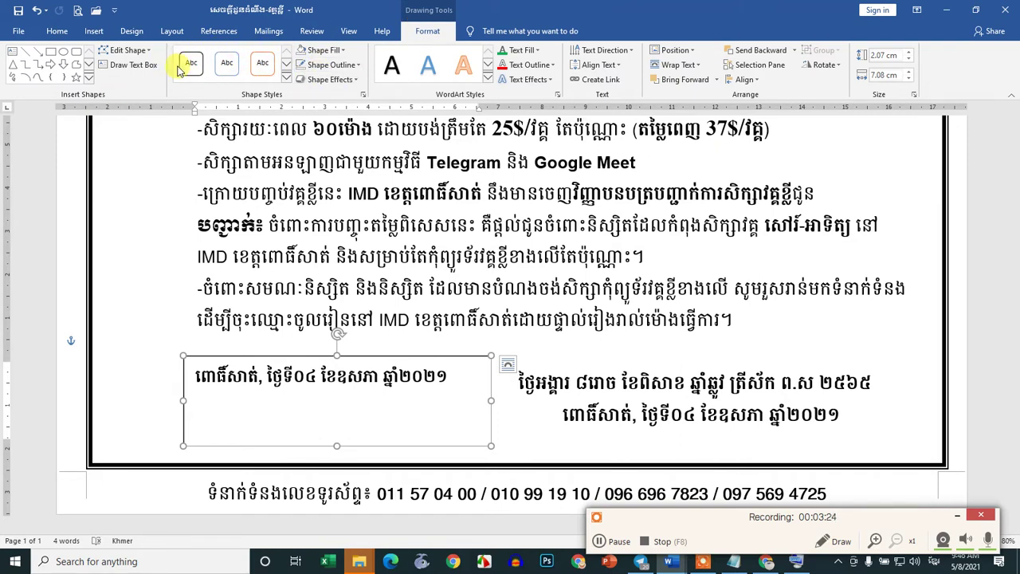
Step: Give the date text box No Fill and No Outline
{"action": "left_click", "coordinate": [342, 51]}
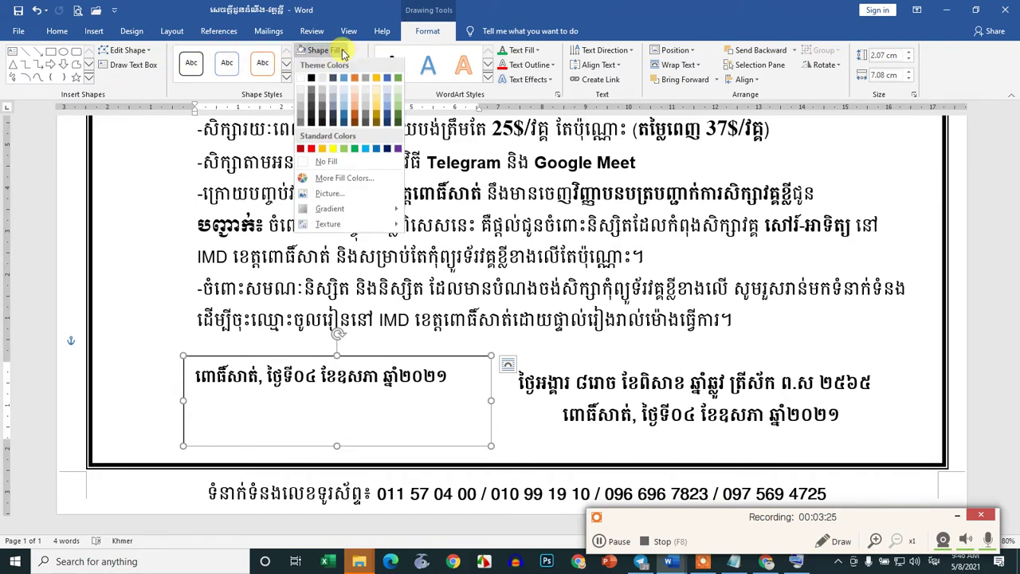
{"action": "left_click", "coordinate": [347, 161]}
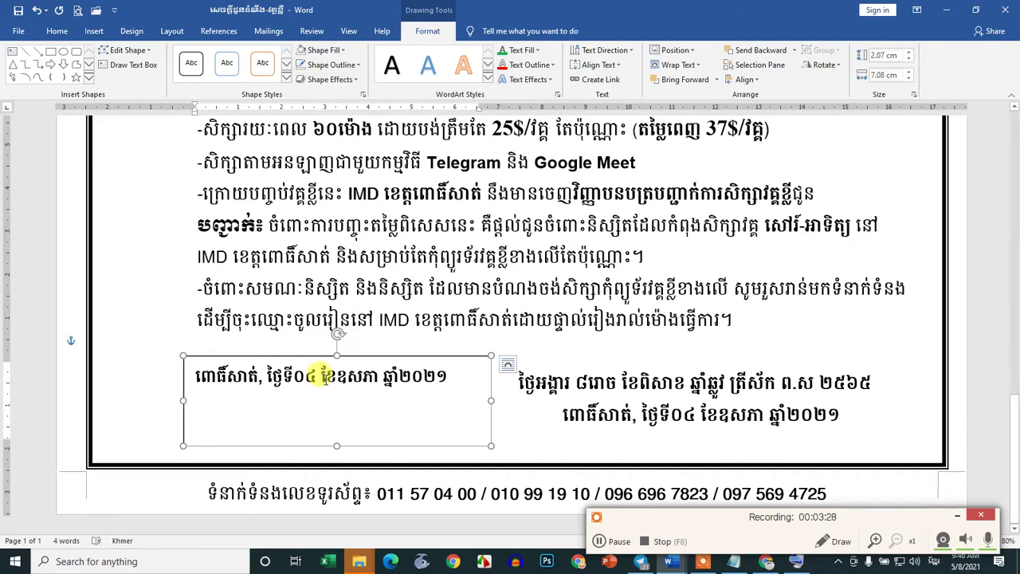
{"action": "left_click", "coordinate": [351, 70]}
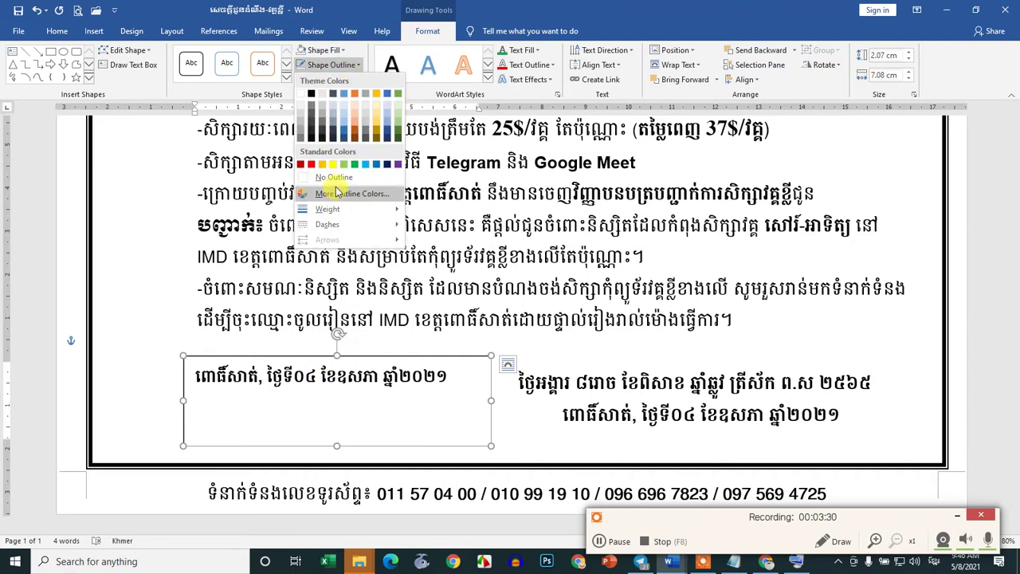
{"action": "left_click", "coordinate": [344, 183]}
Step: Move the date box up beneath the left paragraph, then start a new blank document
{"action": "left_click", "coordinate": [519, 426]}
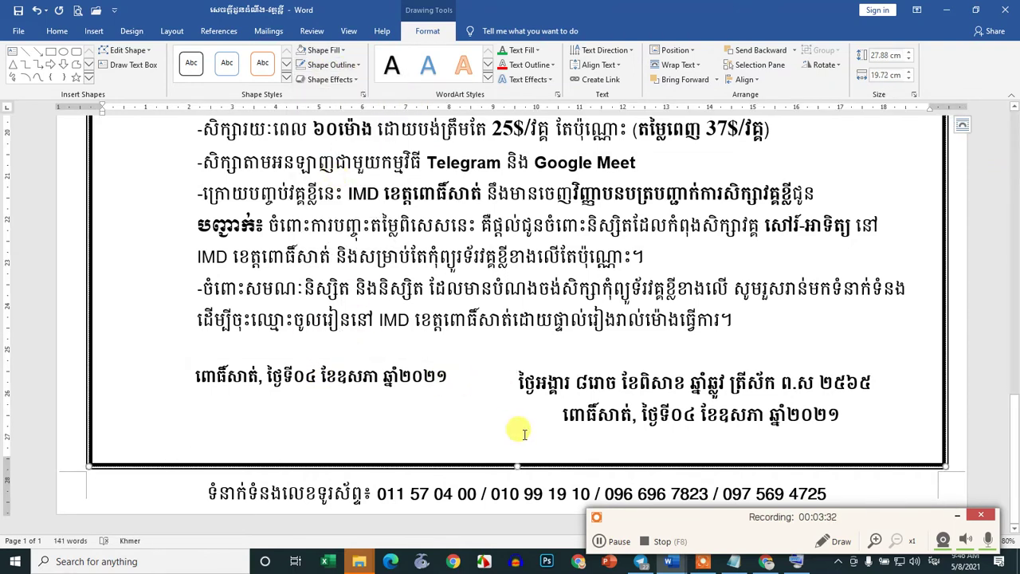
{"action": "left_click", "coordinate": [367, 405]}
{"action": "mouse_move", "coordinate": [367, 404]}
{"action": "left_mouse_down"}
{"action": "mouse_move", "coordinate": [834, 226]}
{"action": "mouse_move", "coordinate": [386, 350]}
{"action": "left_mouse_up"}
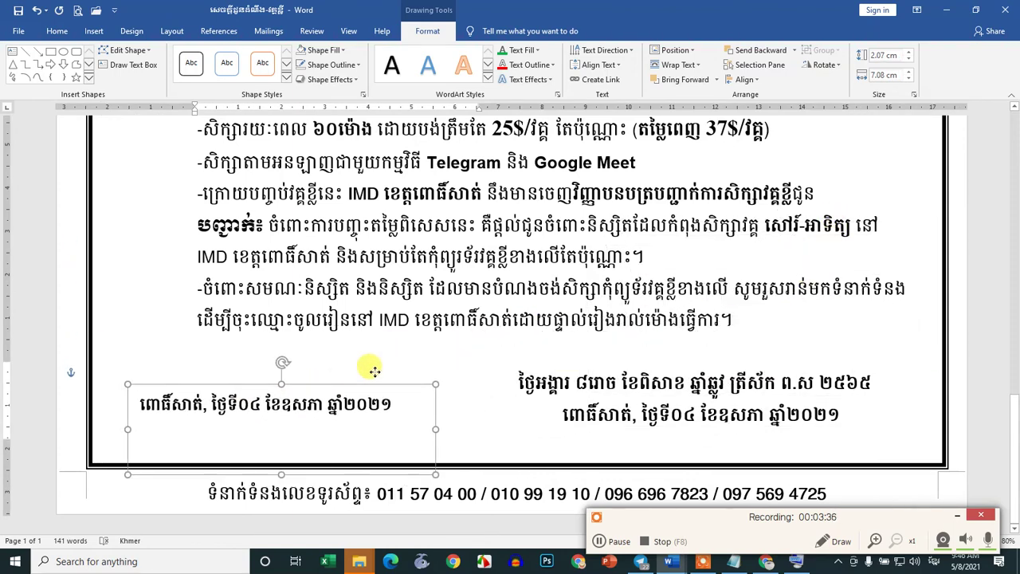
{"action": "left_click_drag", "start_coordinate": [386, 351], "coordinate": [407, 359]}
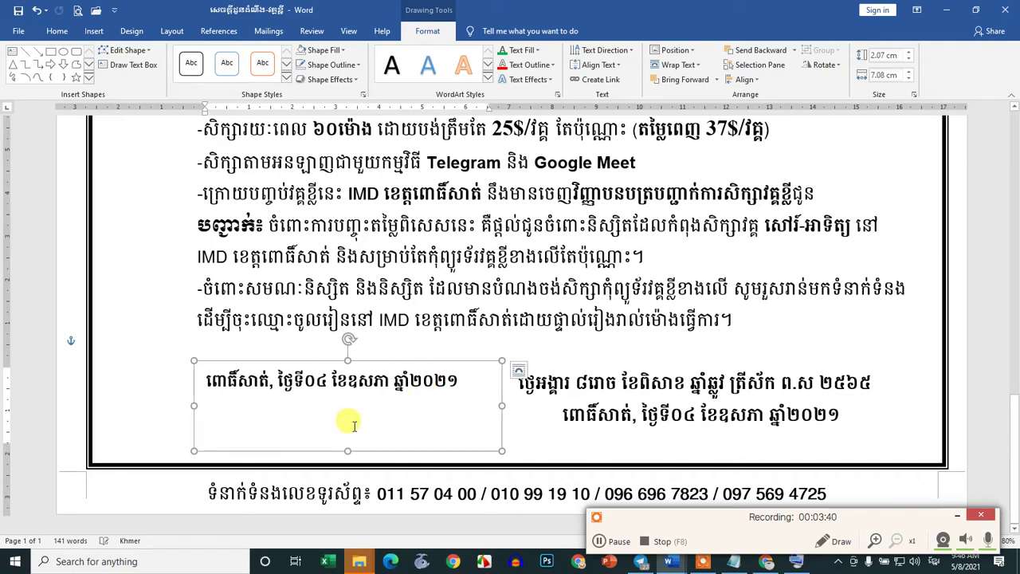
{"action": "key", "text": "ctrl+n"}
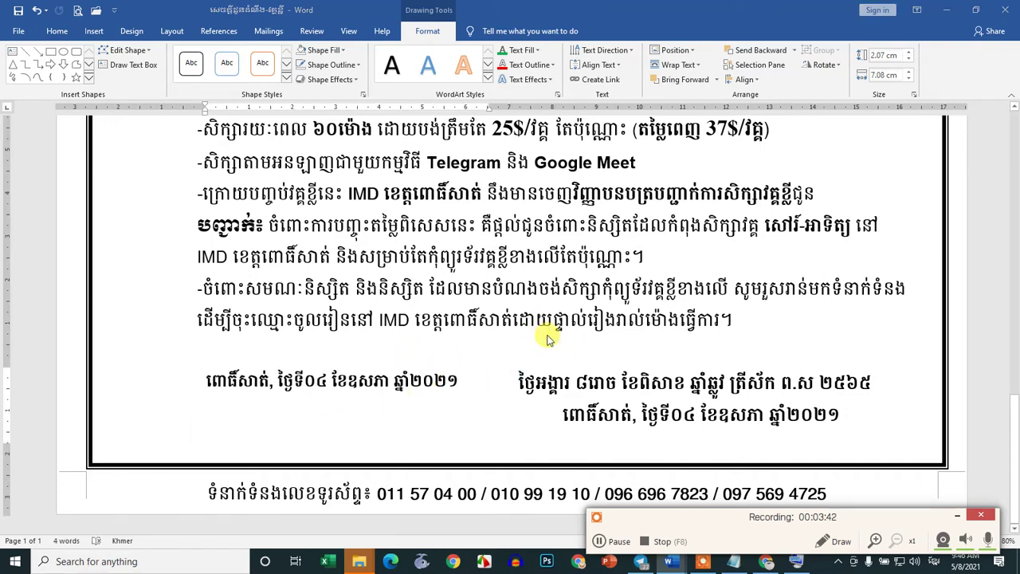
Step: Insert WordArt in the first style reading 'Invoice'
{"action": "left_click", "coordinate": [94, 32]}
{"action": "left_click", "coordinate": [176, 76]}
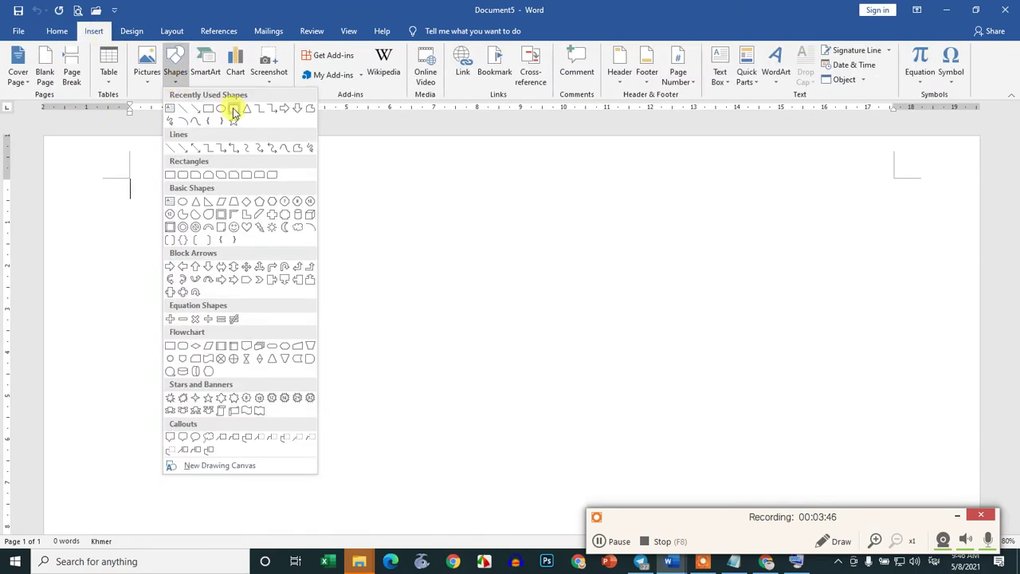
{"action": "left_click", "coordinate": [468, 261]}
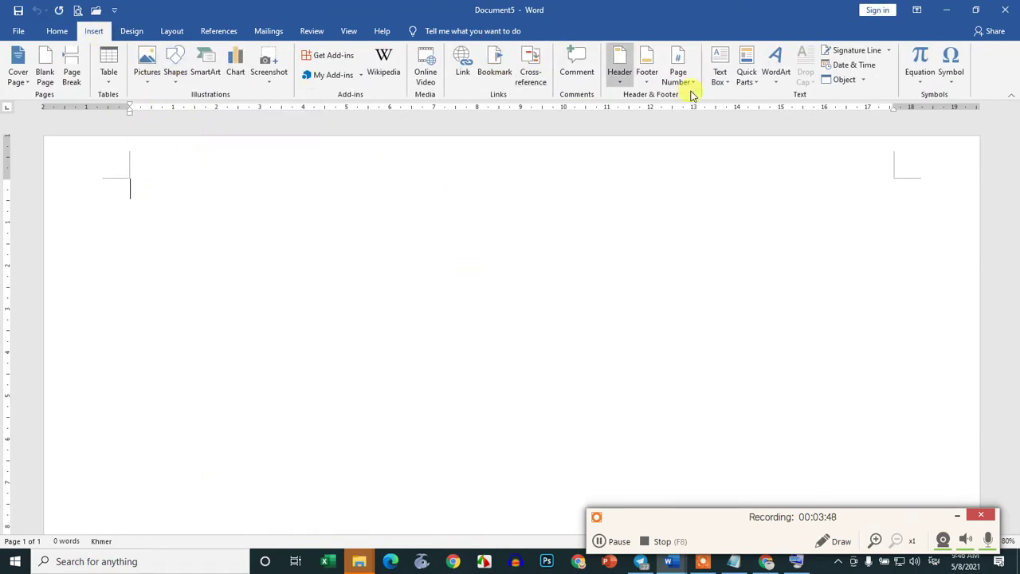
{"action": "left_click", "coordinate": [780, 77]}
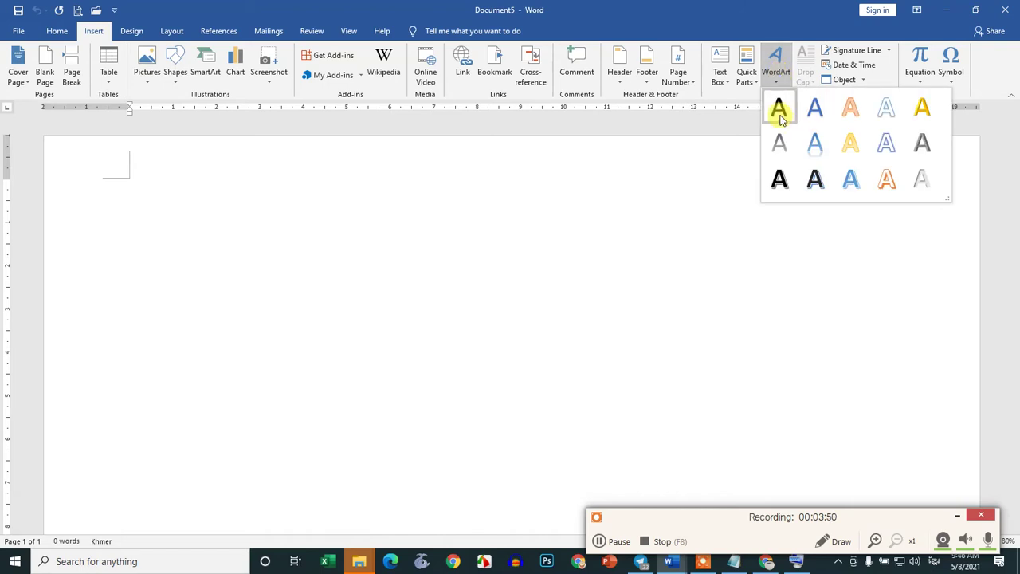
{"action": "left_click", "coordinate": [779, 112]}
{"action": "type", "text": "ឲ"}
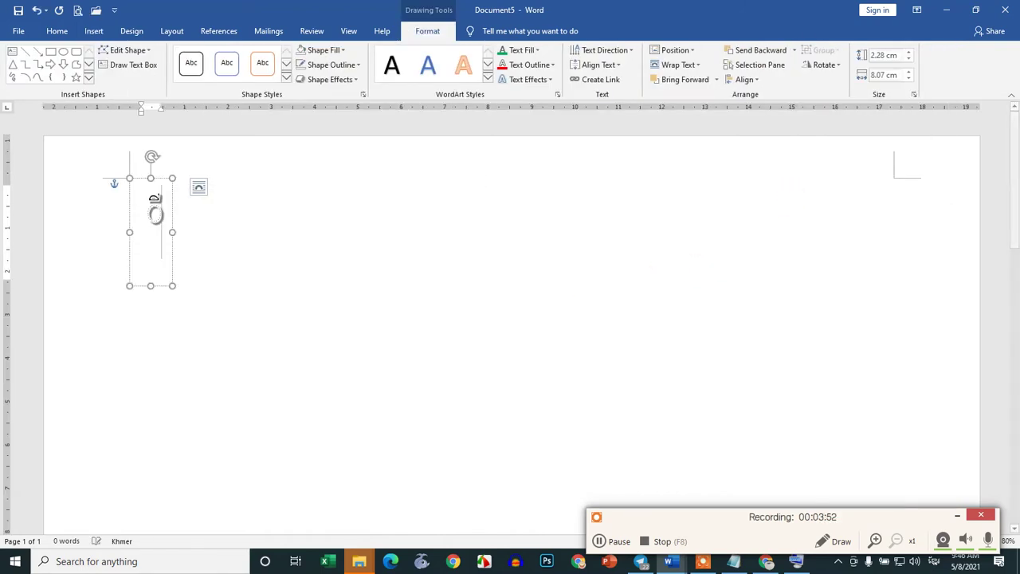
{"action": "key", "text": "BackSpace"}
{"action": "key", "text": "alt+shift"}
{"action": "type", "text": "In"}
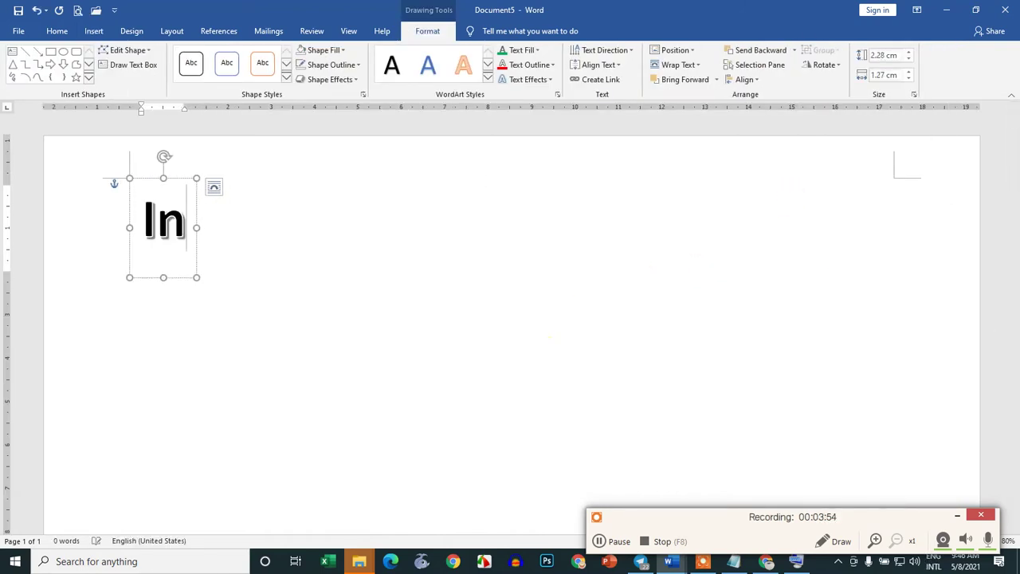
{"action": "type", "text": "voice"}
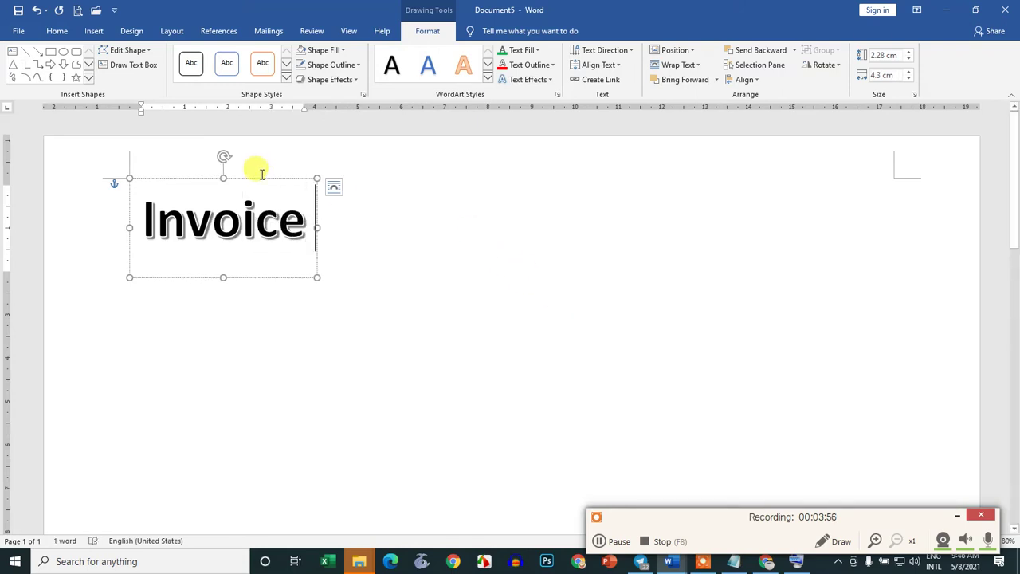
Step: Position the Invoice WordArt at the top centre of the page and click below it
{"action": "left_click_drag", "start_coordinate": [262, 174], "coordinate": [485, 237]}
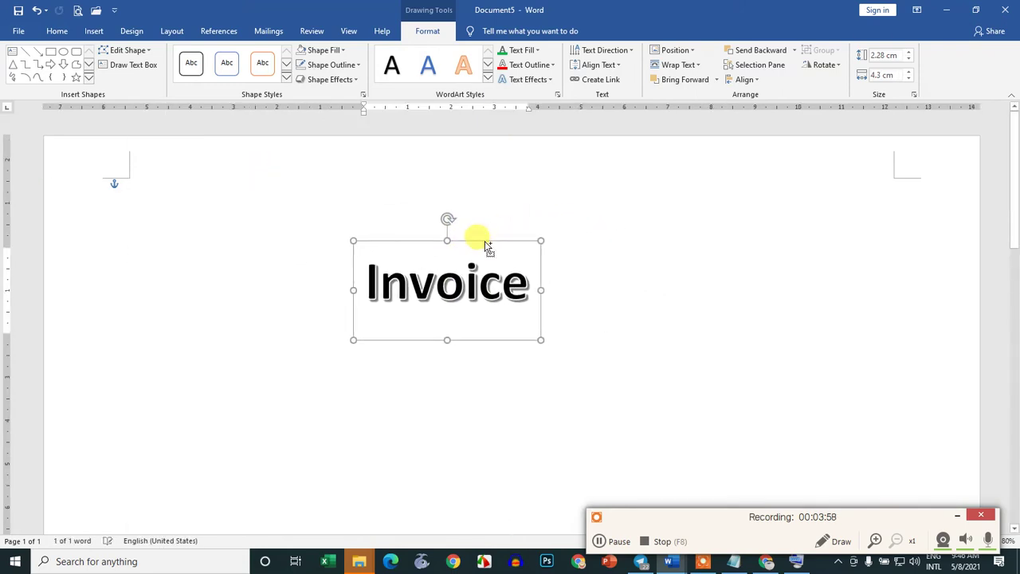
{"action": "scroll", "coordinate": [487, 247], "scroll_direction": "down", "scroll_amount": 5}
{"action": "left_click_drag", "start_coordinate": [496, 188], "coordinate": [511, 178]}
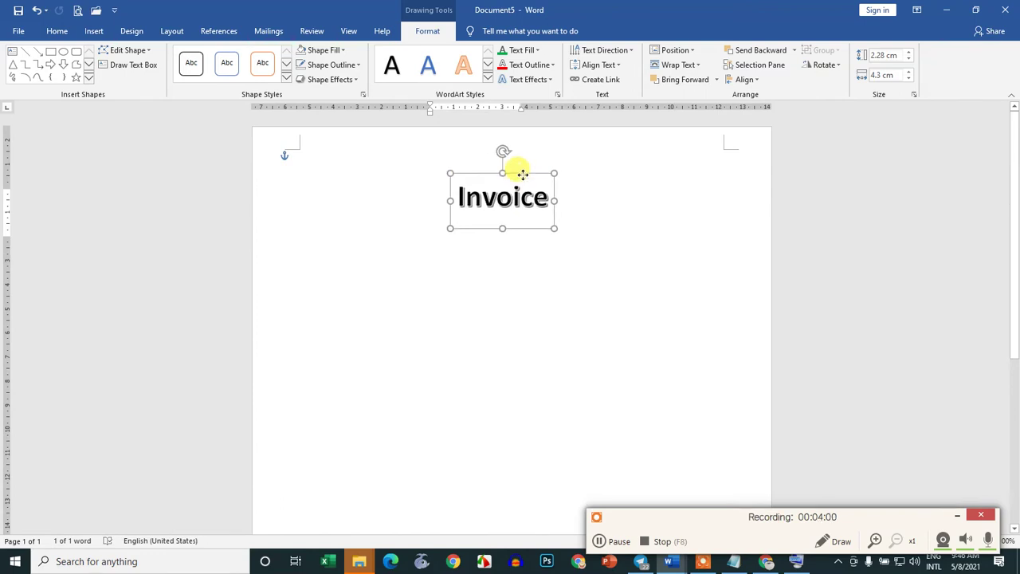
{"action": "left_click", "coordinate": [569, 337]}
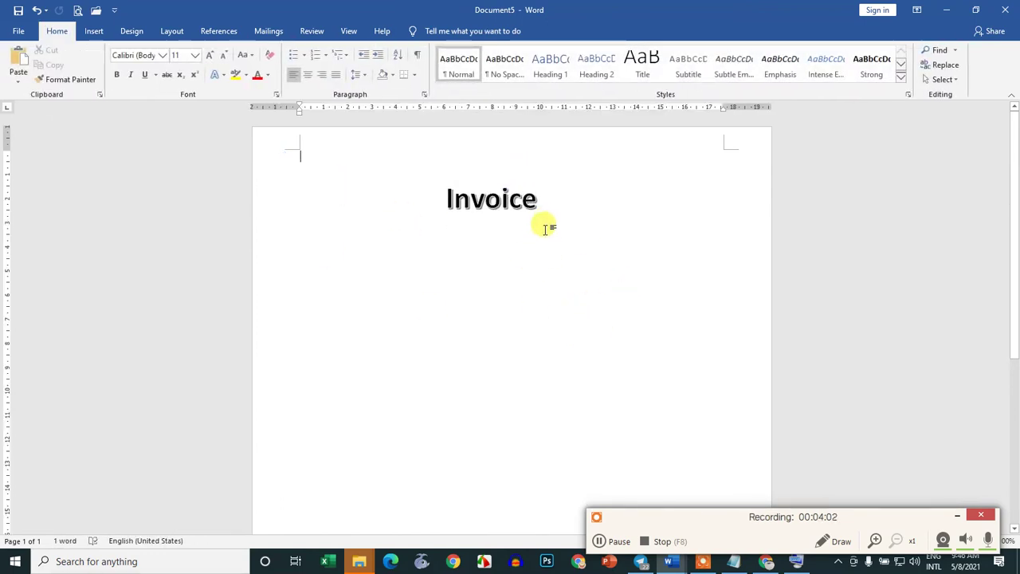
{"action": "key", "text": "Return"}
{"action": "key", "text": "Return"}
{"action": "key", "text": "Return"}
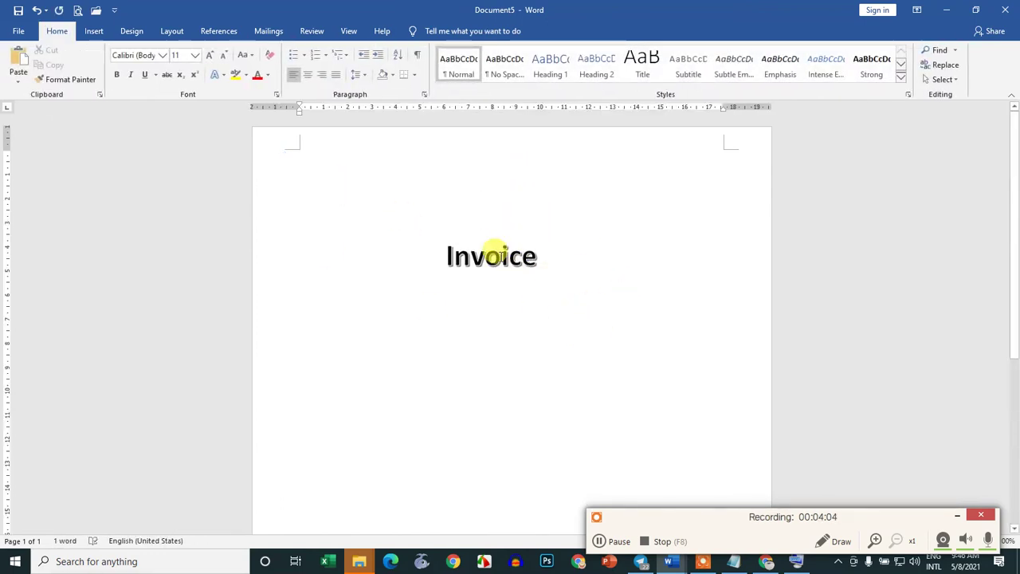
{"action": "left_click", "coordinate": [501, 254]}
{"action": "key", "text": "ctrl+z"}
{"action": "key", "text": "ctrl+z"}
{"action": "key", "text": "ctrl+z"}
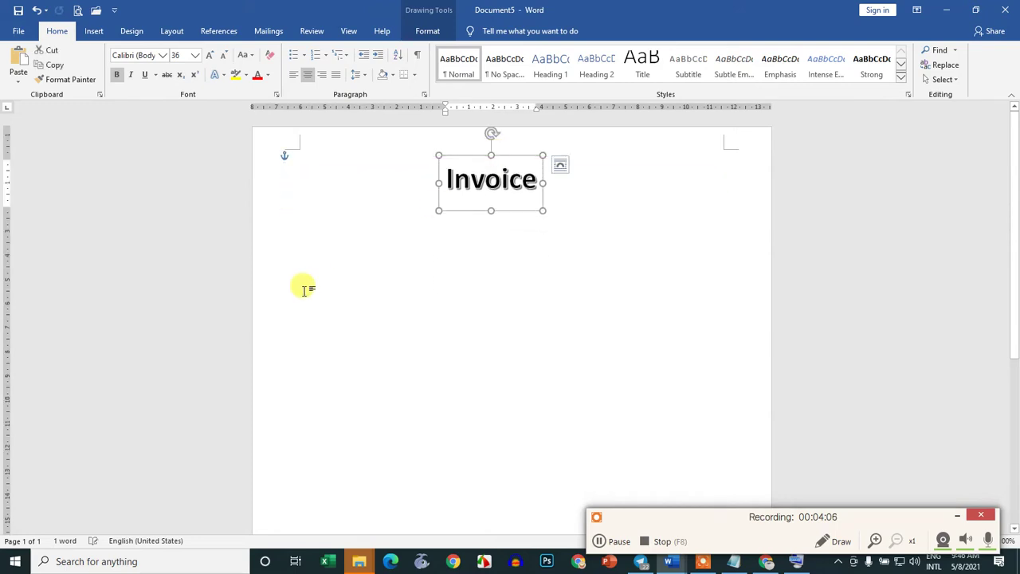
{"action": "left_click", "coordinate": [328, 271]}
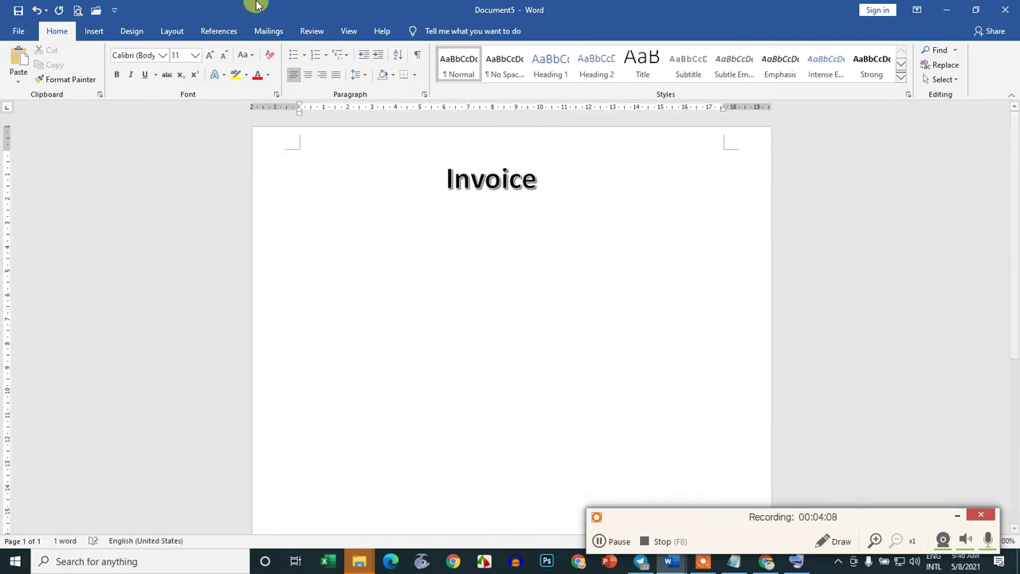
Step: Insert a six-column table below the Invoice title with an empty line above it
{"action": "left_click", "coordinate": [96, 30]}
{"action": "left_click", "coordinate": [108, 82]}
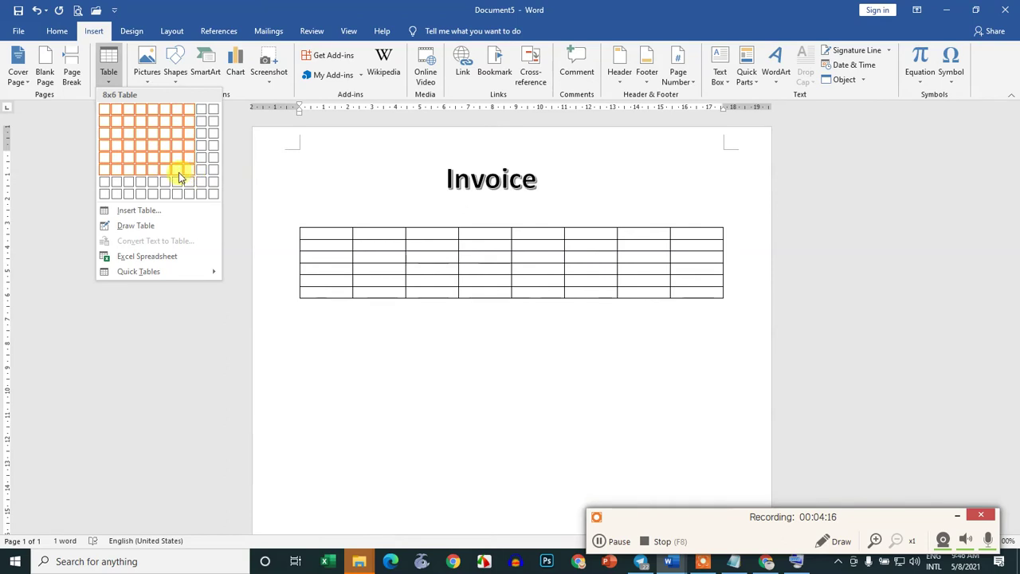
{"action": "left_click", "coordinate": [168, 176]}
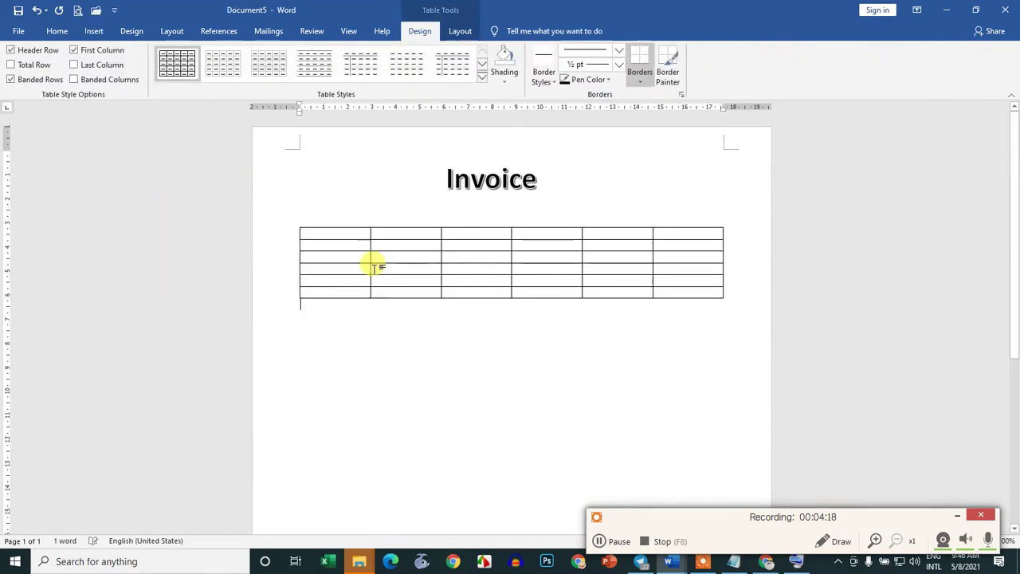
{"action": "left_click", "coordinate": [340, 216]}
{"action": "key", "text": "Return"}
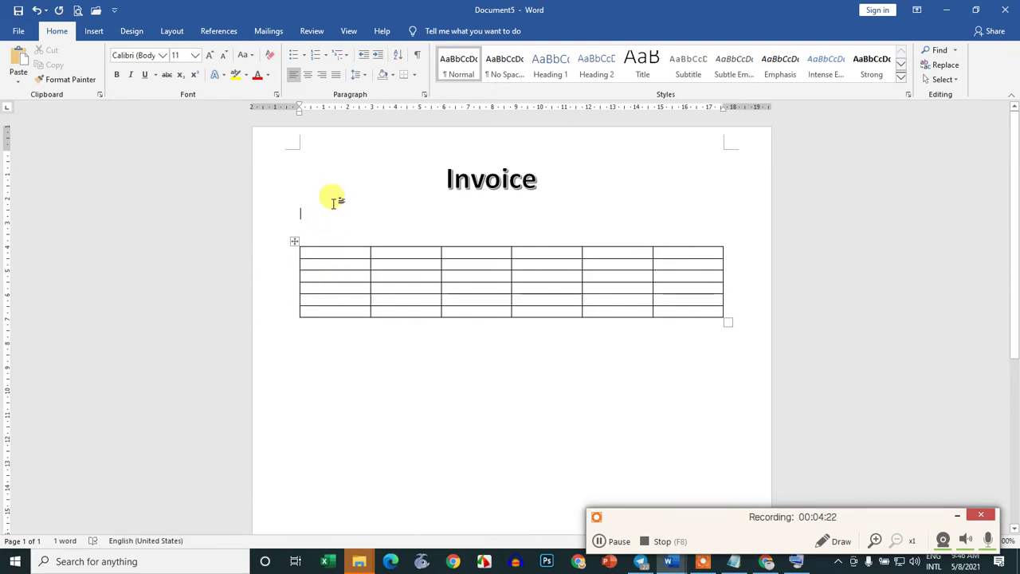
{"action": "scroll", "coordinate": [449, 291], "scroll_direction": "up", "scroll_amount": 2, "text": "ctrl"}
Step: Type the headings No, Product Name, QTY, Unit Price, Total, Other, fixing typos
{"action": "left_click", "coordinate": [292, 265]}
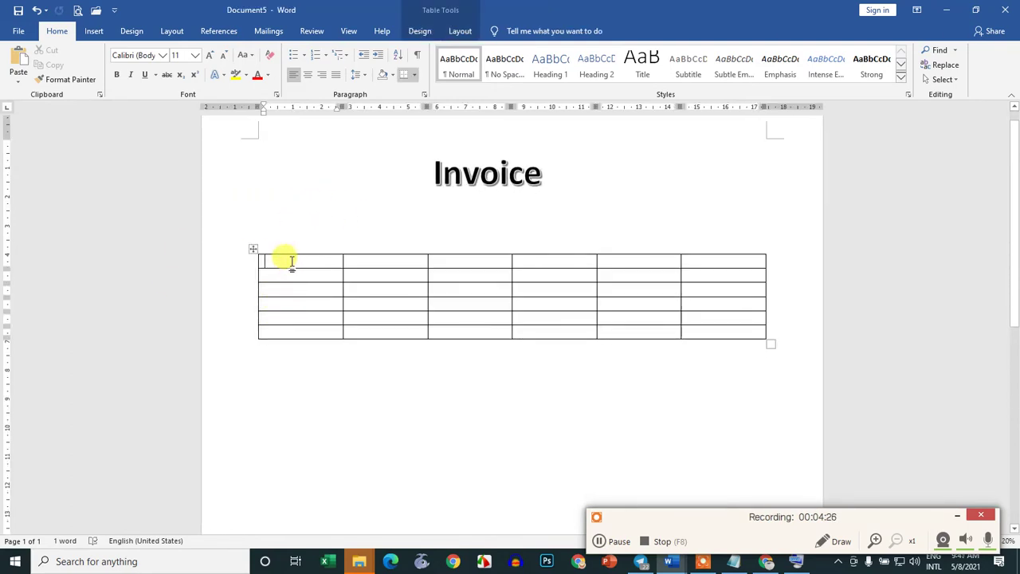
{"action": "type", "text": "ណា"}
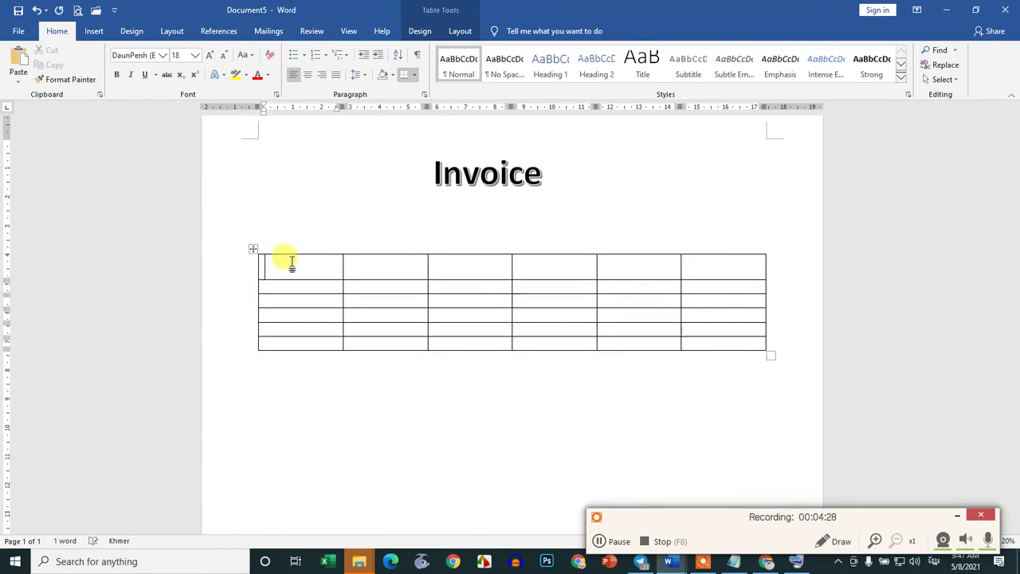
{"action": "type", "text": "No"}
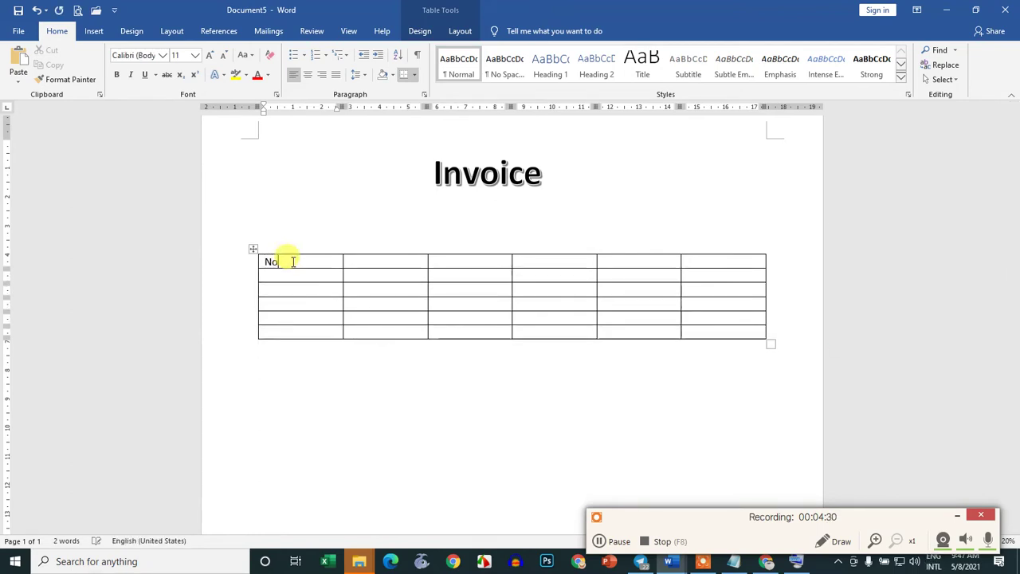
{"action": "type", "text": "Pro"}
{"action": "type", "text": "duct Name"}
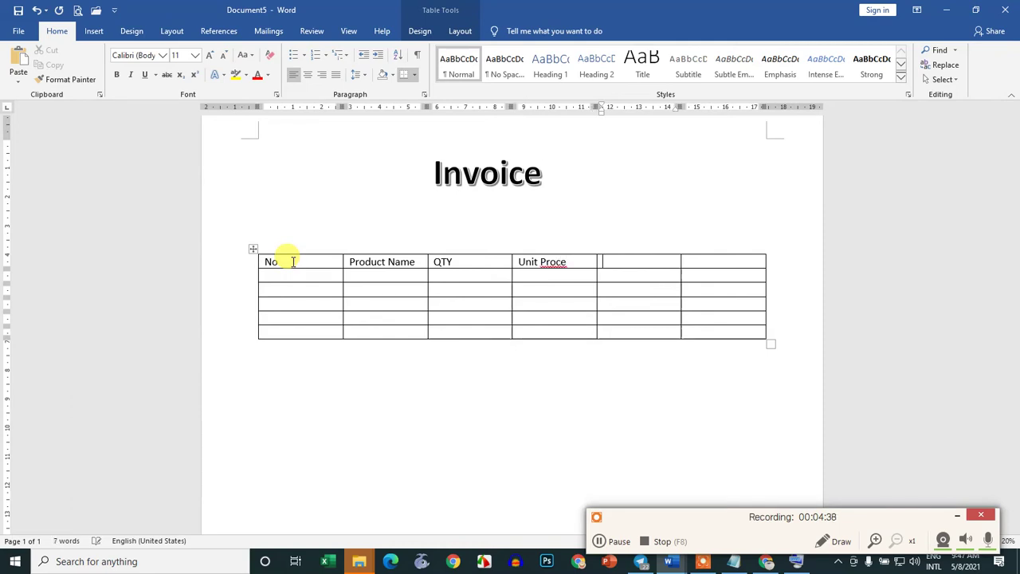
{"action": "key", "text": "BackSpace"}
{"action": "key", "text": "BackSpace"}
{"action": "type", "text": "Total"}
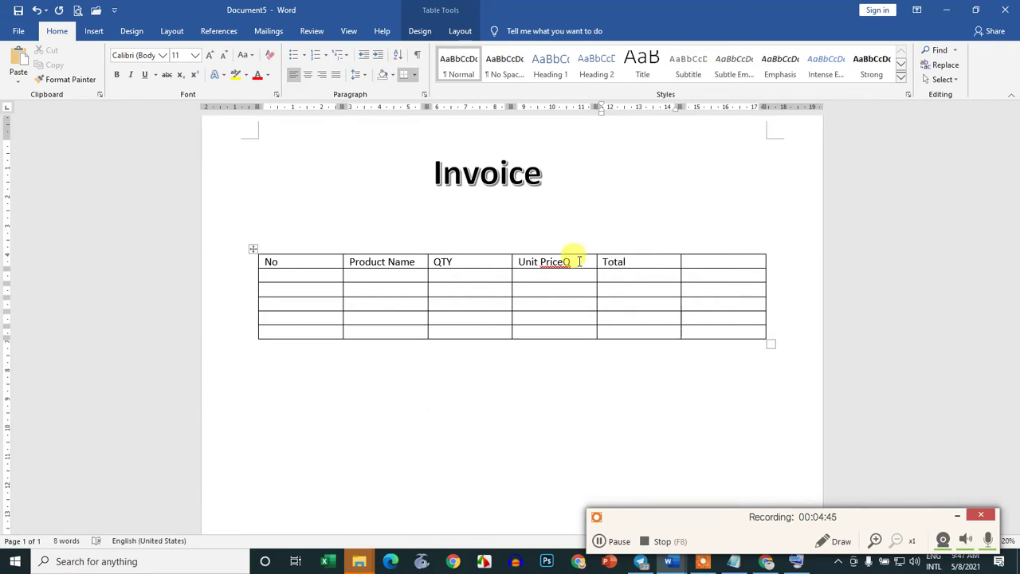
{"action": "left_click", "coordinate": [579, 261]}
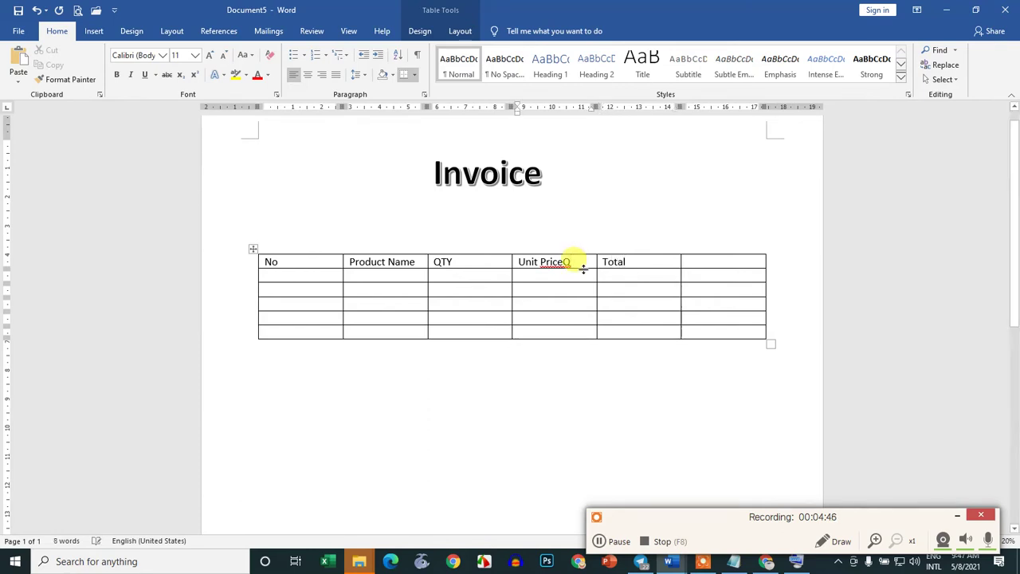
{"action": "key", "text": "BackSpace"}
{"action": "type", "text": "PO"}
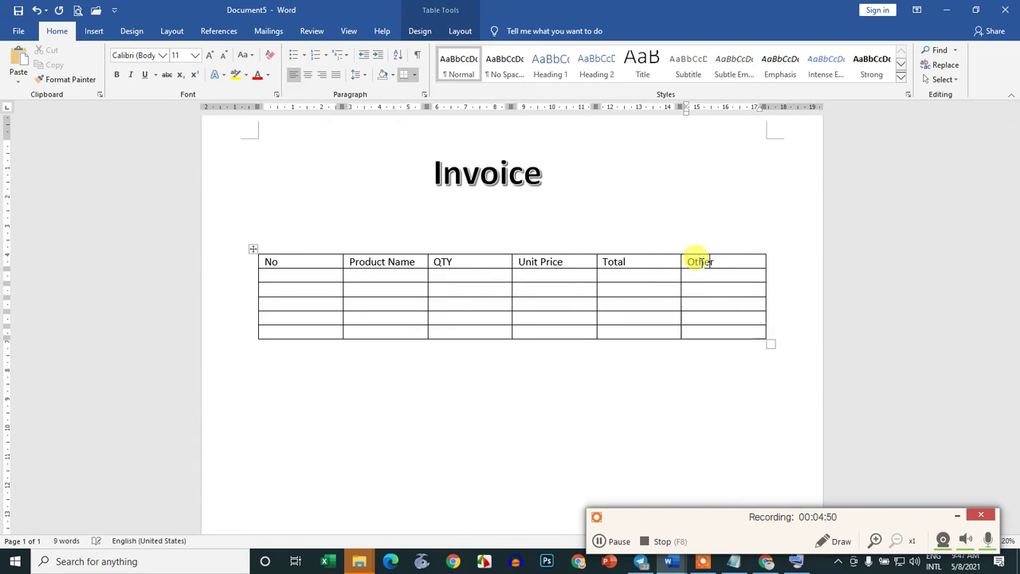
{"action": "left_click", "coordinate": [289, 351]}
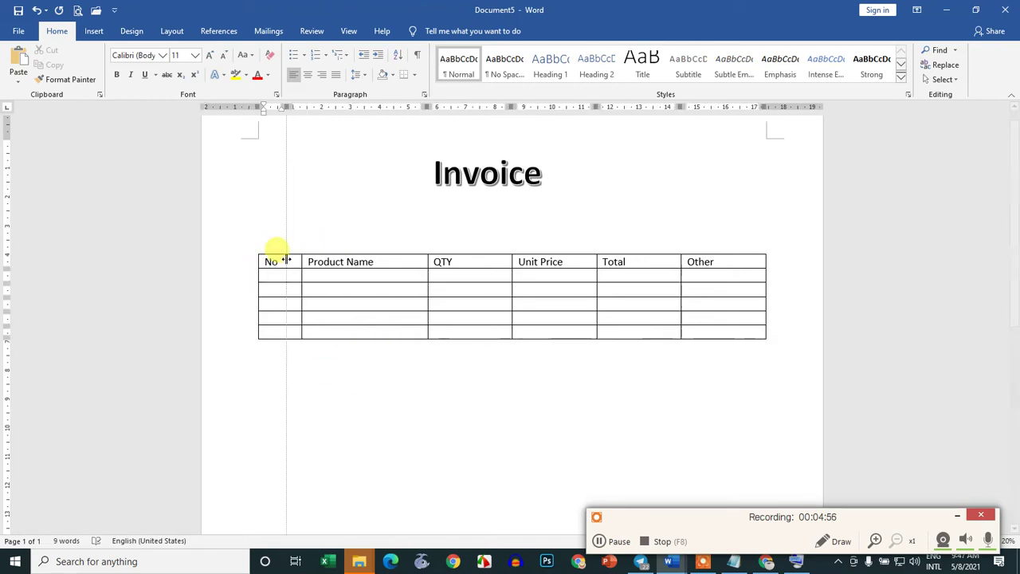
Step: Centre the header row labels in their table cells
{"action": "scroll", "coordinate": [596, 379], "scroll_direction": "up", "scroll_amount": 3, "text": "ctrl"}
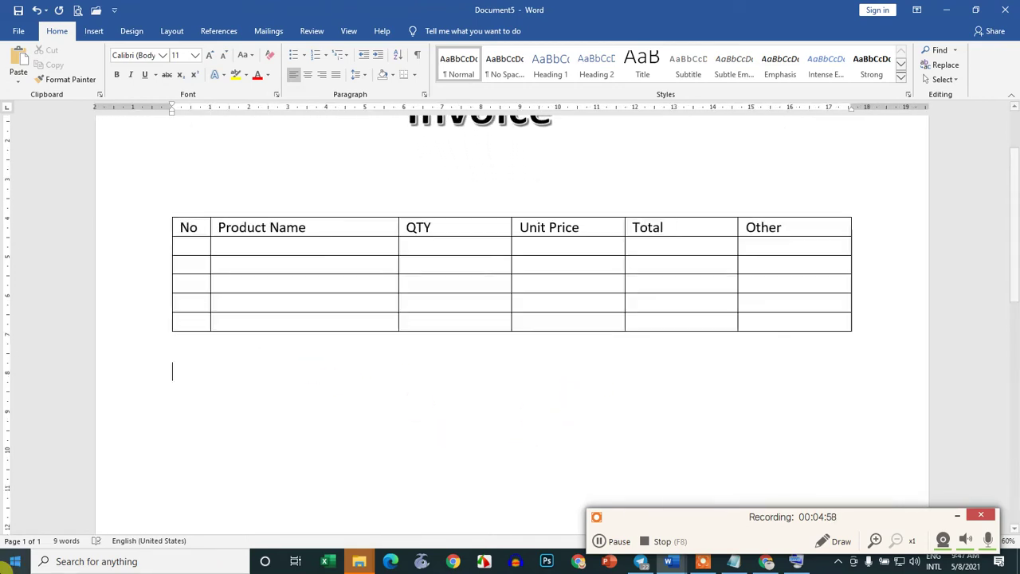
{"action": "scroll", "coordinate": [467, 367], "scroll_direction": "up", "scroll_amount": 1}
{"action": "left_click", "coordinate": [956, 520]}
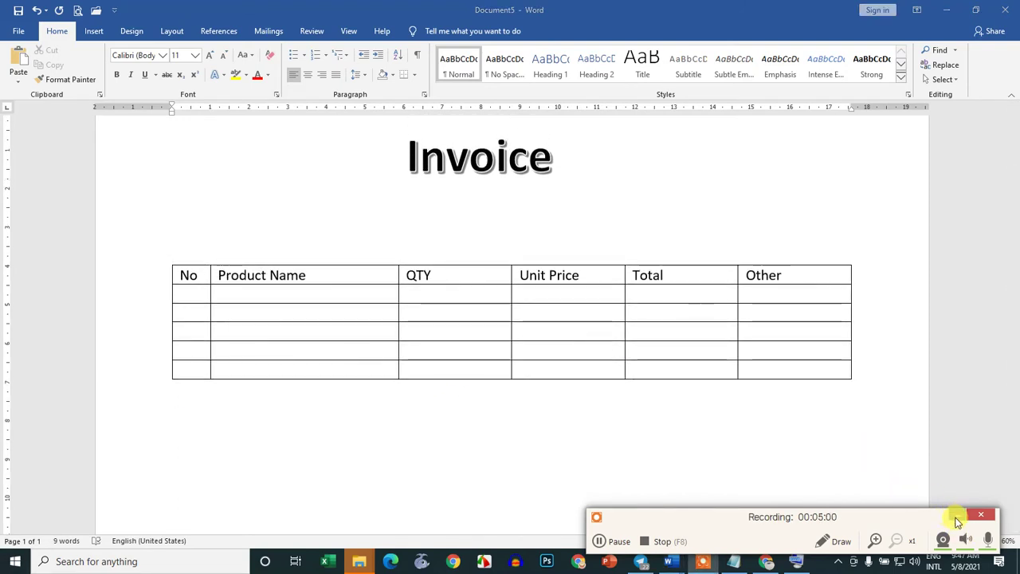
{"action": "scroll", "coordinate": [630, 343], "scroll_direction": "up", "scroll_amount": 1, "text": "ctrl"}
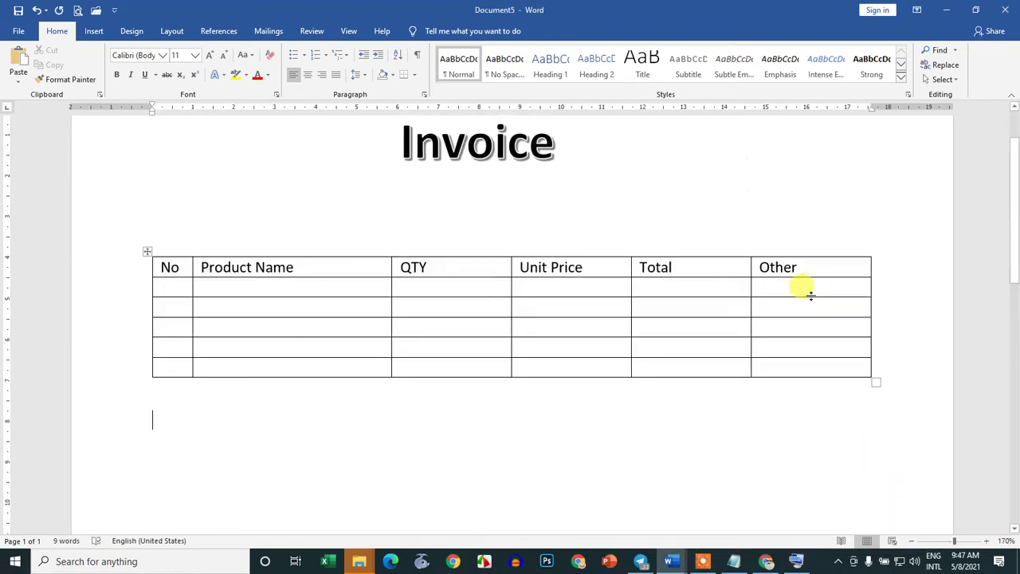
{"action": "mouse_move", "coordinate": [810, 269]}
{"action": "left_mouse_down"}
{"action": "mouse_move", "coordinate": [194, 234]}
{"action": "mouse_move", "coordinate": [155, 259]}
{"action": "left_mouse_up"}
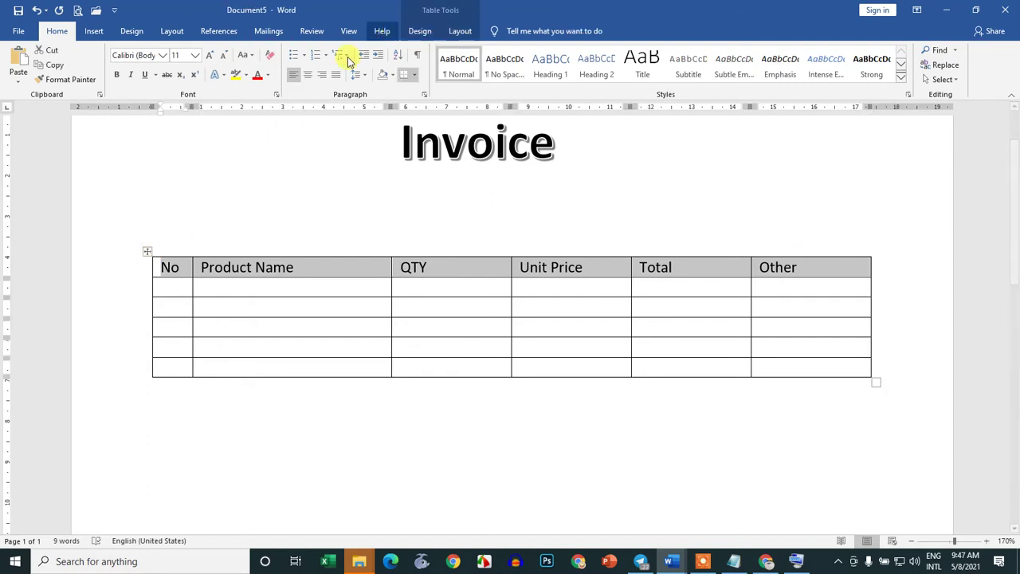
{"action": "left_click", "coordinate": [309, 77]}
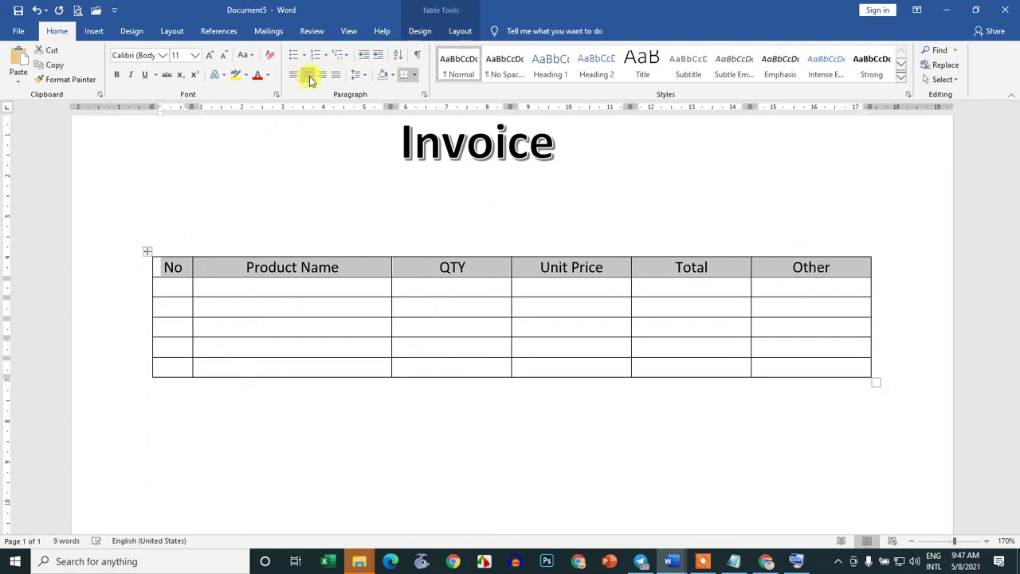
Step: Drag the Product Name column border slightly wider, then select the five empty No cells
{"action": "left_click", "coordinate": [817, 450]}
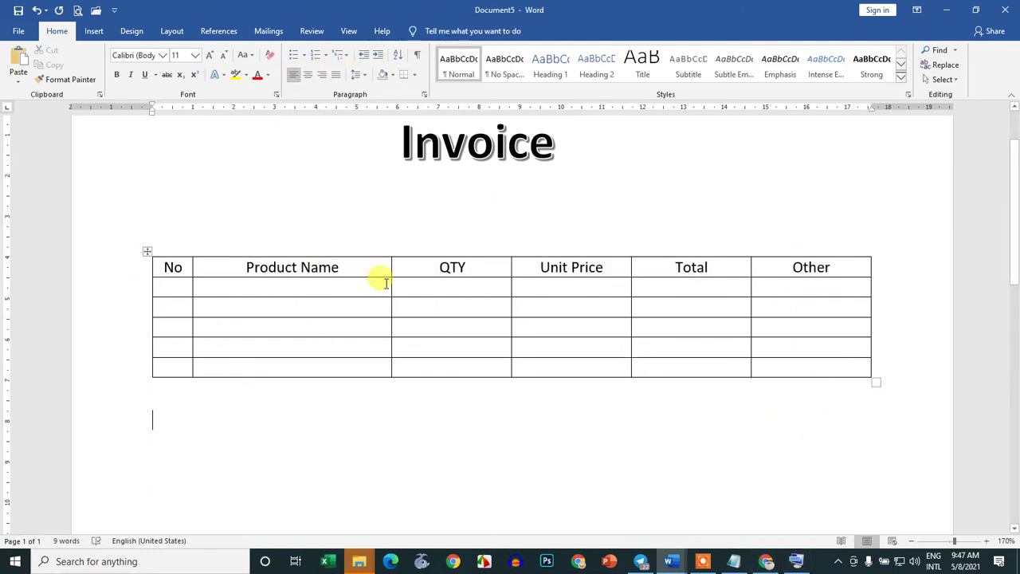
{"action": "left_click_drag", "start_coordinate": [391, 266], "coordinate": [406, 266]}
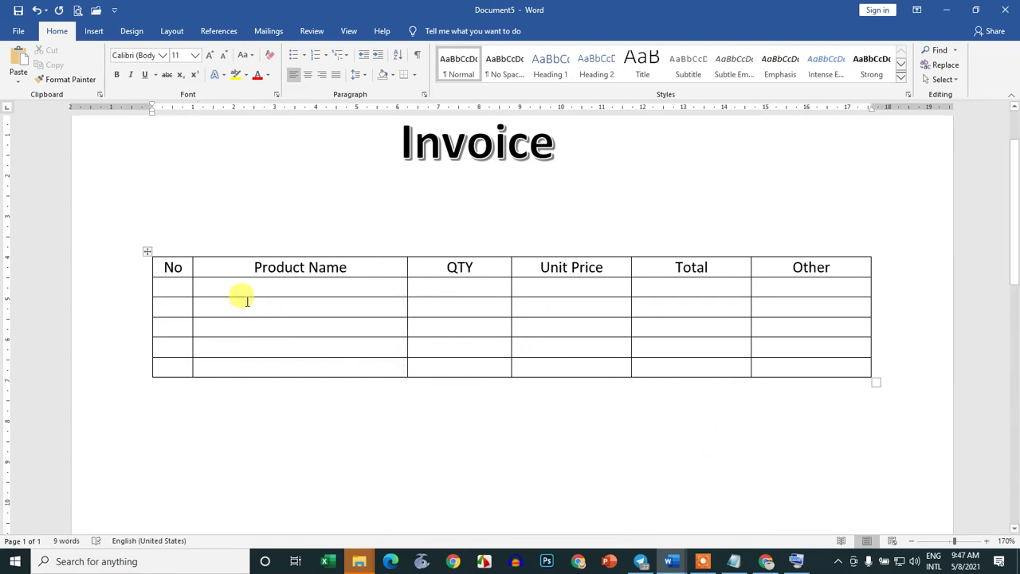
{"action": "left_click", "coordinate": [201, 287]}
{"action": "left_click_drag", "start_coordinate": [167, 288], "coordinate": [163, 367]}
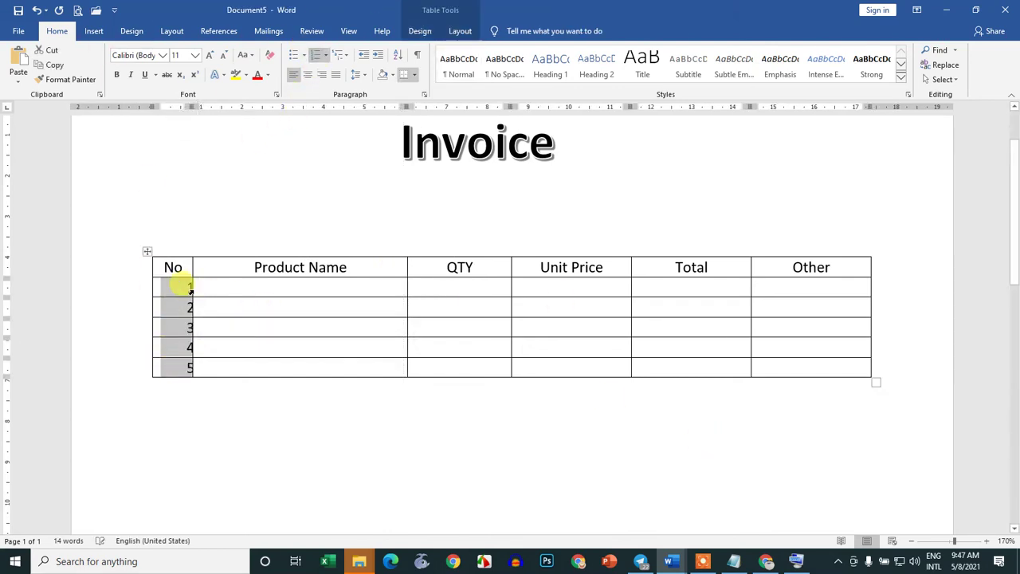
Step: Number the five No cells 1. to 5. and adjust the No column width
{"action": "left_click", "coordinate": [243, 413]}
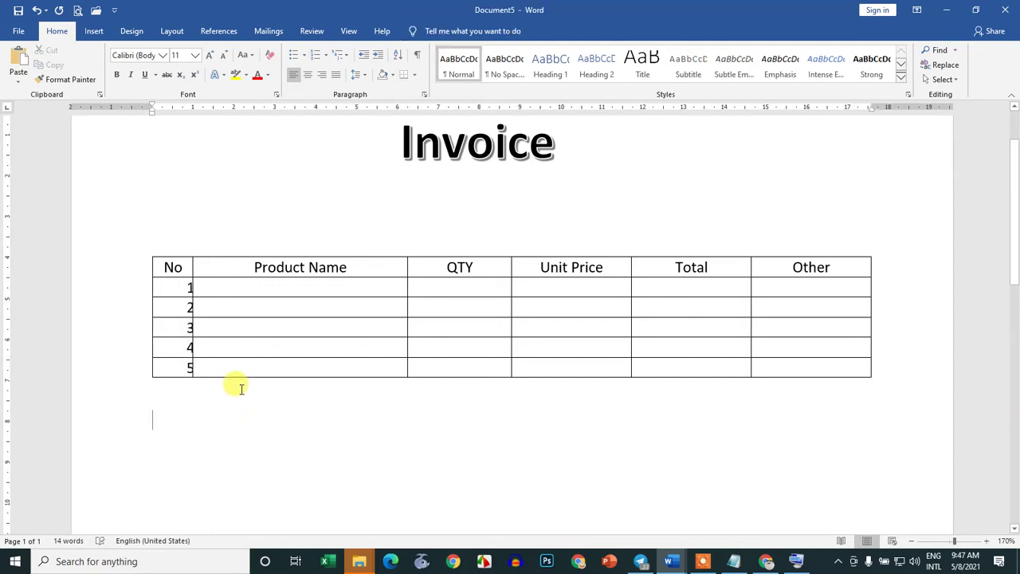
{"action": "left_click_drag", "start_coordinate": [191, 267], "coordinate": [223, 267]}
{"action": "left_click", "coordinate": [189, 289]}
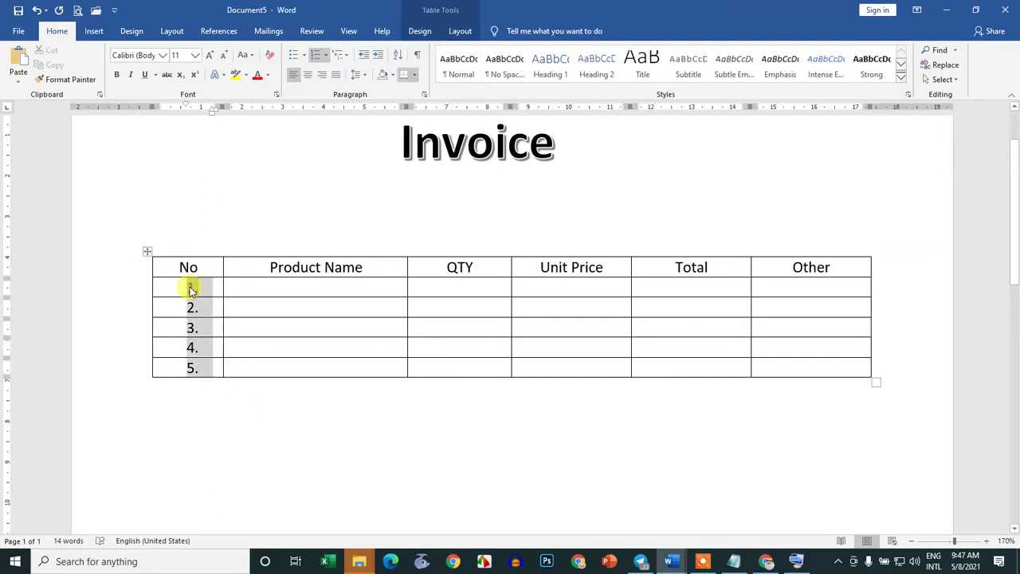
{"action": "left_click_drag", "start_coordinate": [178, 293], "coordinate": [166, 289]}
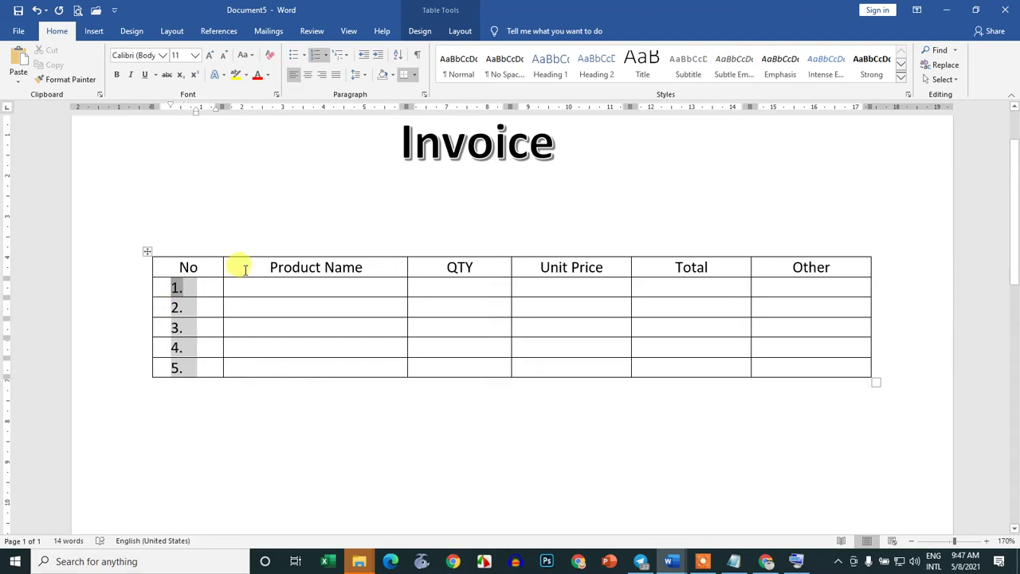
{"action": "left_click_drag", "start_coordinate": [222, 267], "coordinate": [192, 269]}
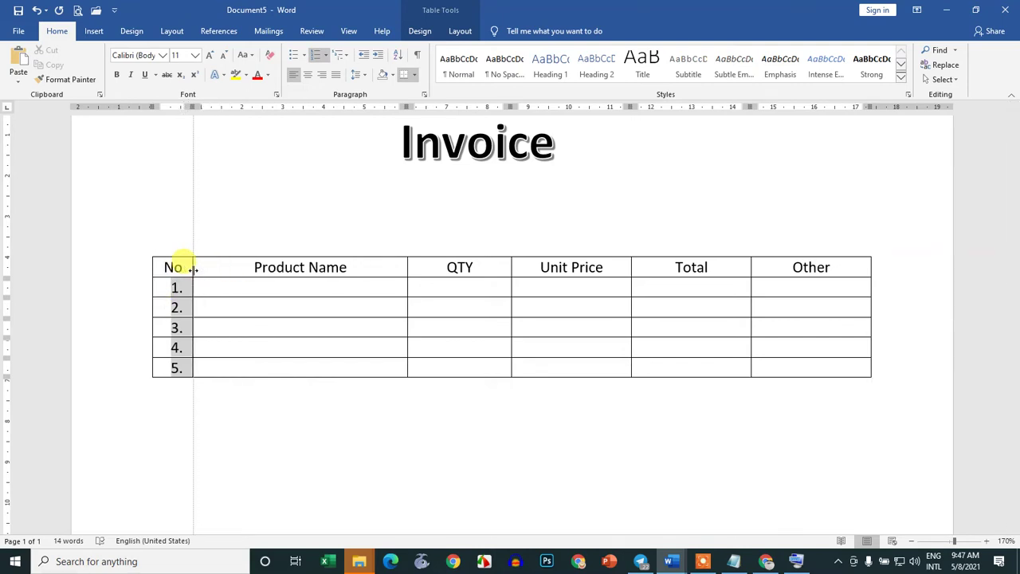
{"action": "left_click", "coordinate": [446, 465]}
Step: Give the five Product Name cells arrow bullets and try repositioning them
{"action": "left_click_drag", "start_coordinate": [262, 289], "coordinate": [252, 363]}
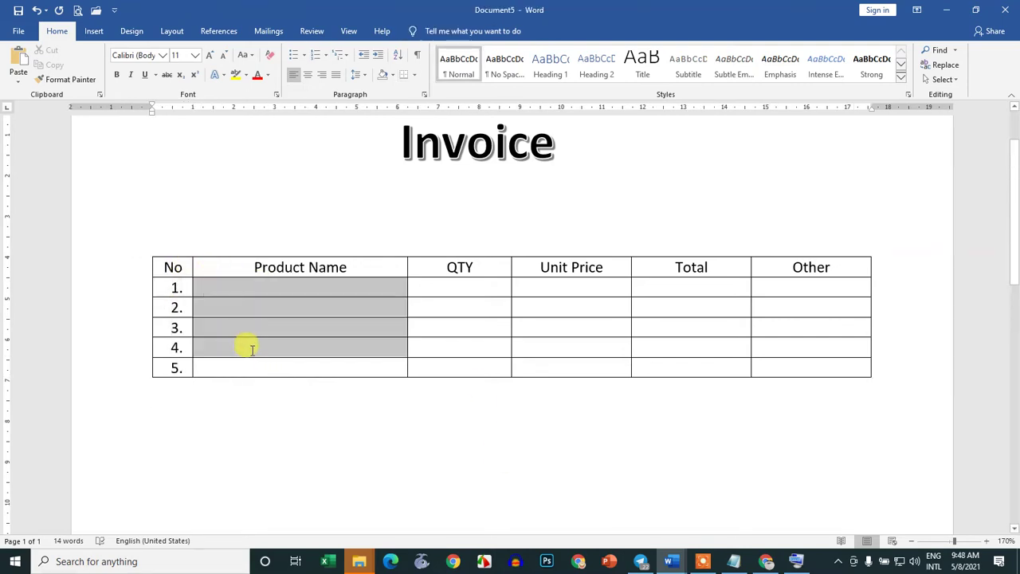
{"action": "left_click", "coordinate": [304, 54]}
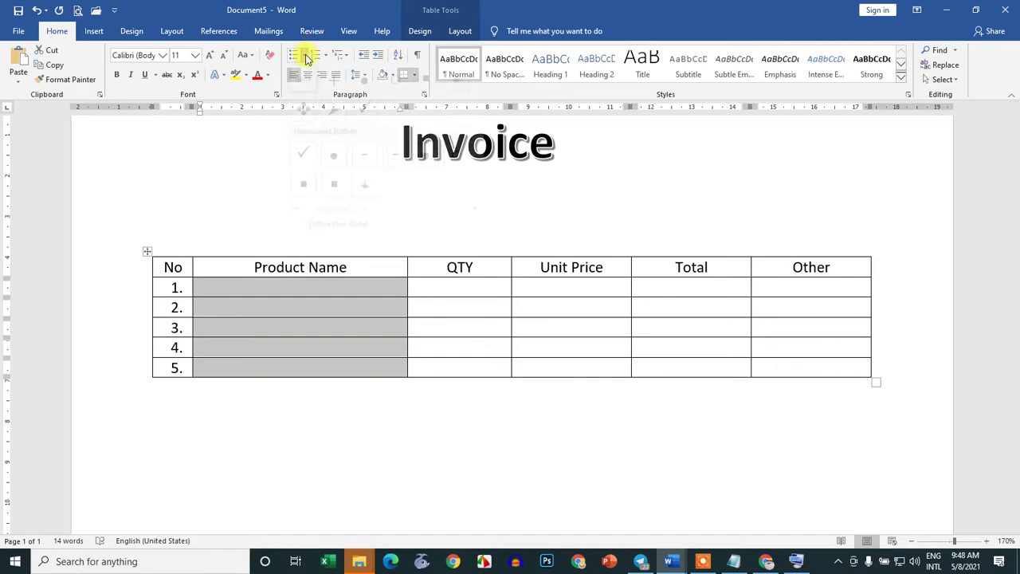
{"action": "left_click", "coordinate": [333, 129]}
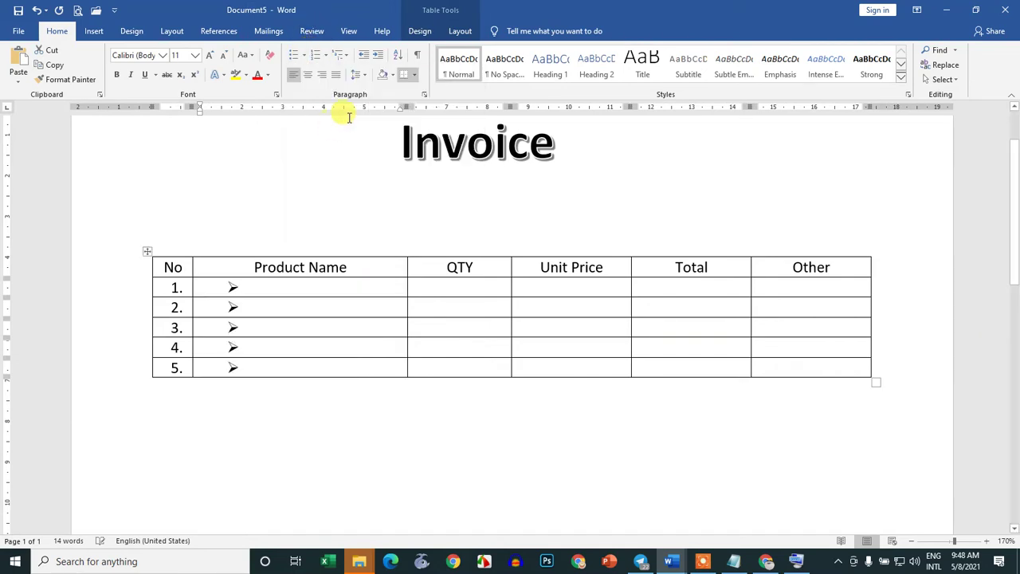
{"action": "left_click", "coordinate": [276, 442]}
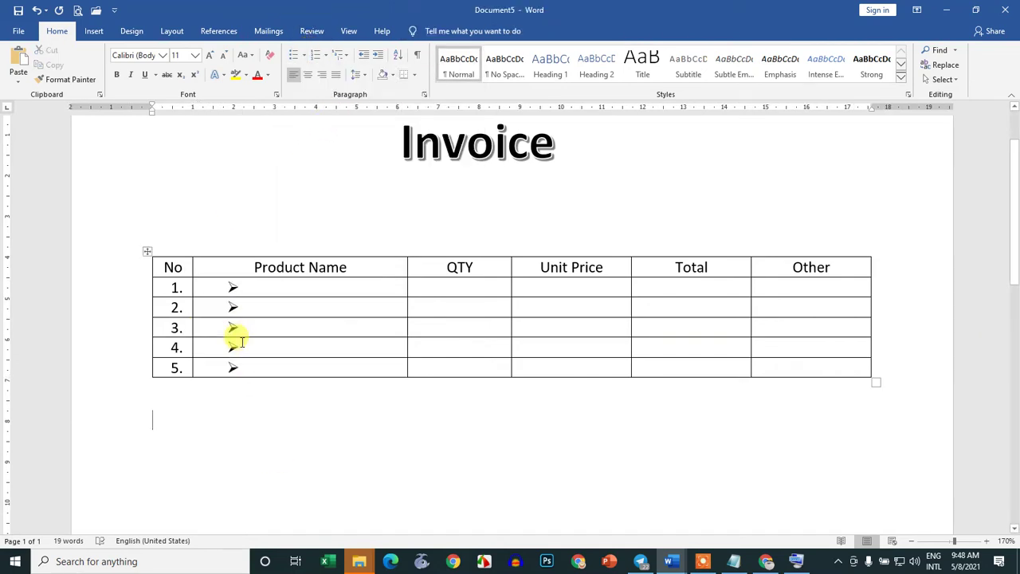
{"action": "left_click", "coordinate": [232, 289]}
{"action": "left_click_drag", "start_coordinate": [232, 288], "coordinate": [198, 294]}
Step: Undo the arrow bullets so the Product Name cells are empty again
{"action": "key", "text": "ctrl+z"}
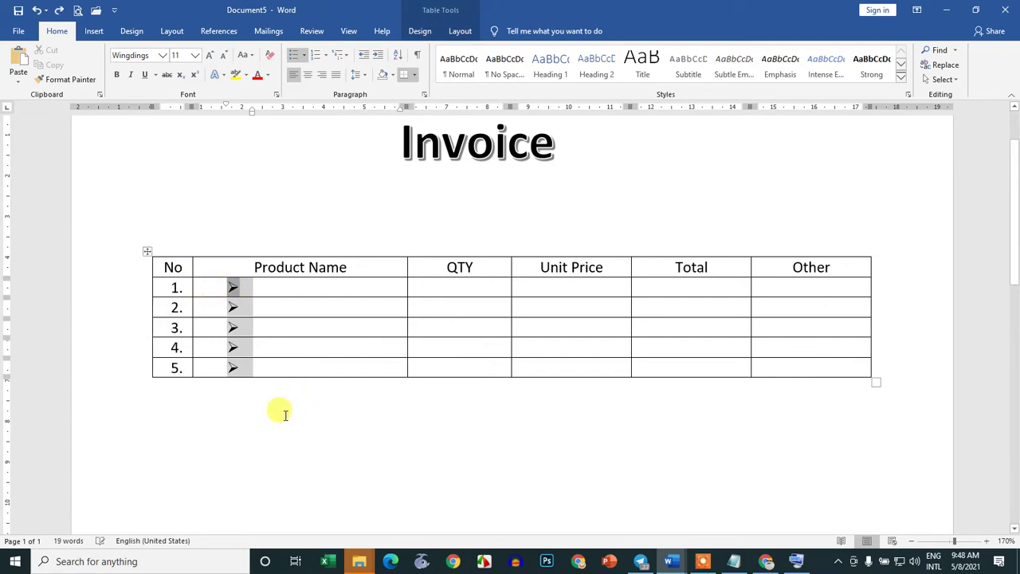
{"action": "left_click", "coordinate": [278, 411]}
{"action": "left_click", "coordinate": [231, 288]}
{"action": "left_click_drag", "start_coordinate": [229, 287], "coordinate": [220, 287]}
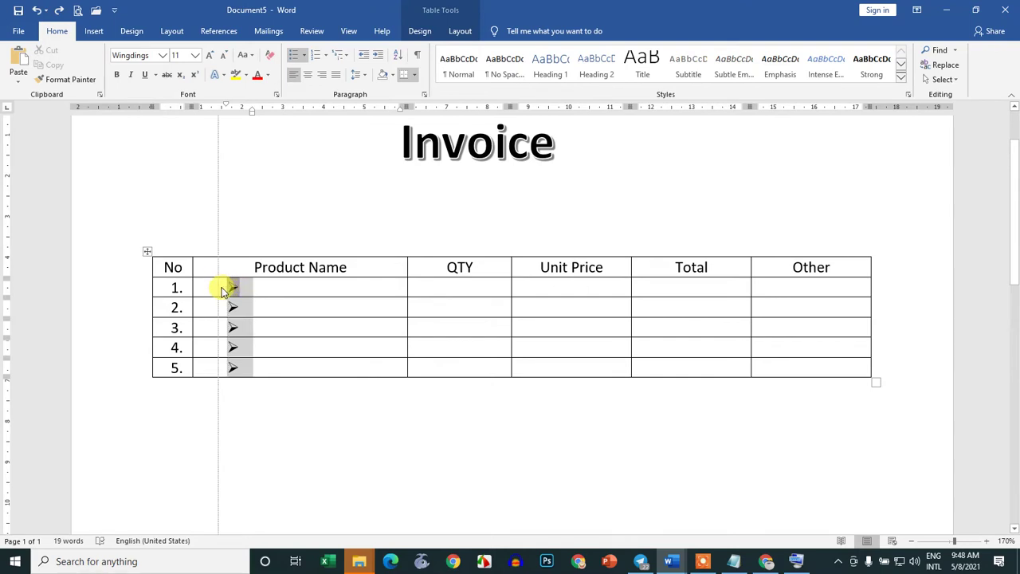
{"action": "left_click", "coordinate": [292, 430]}
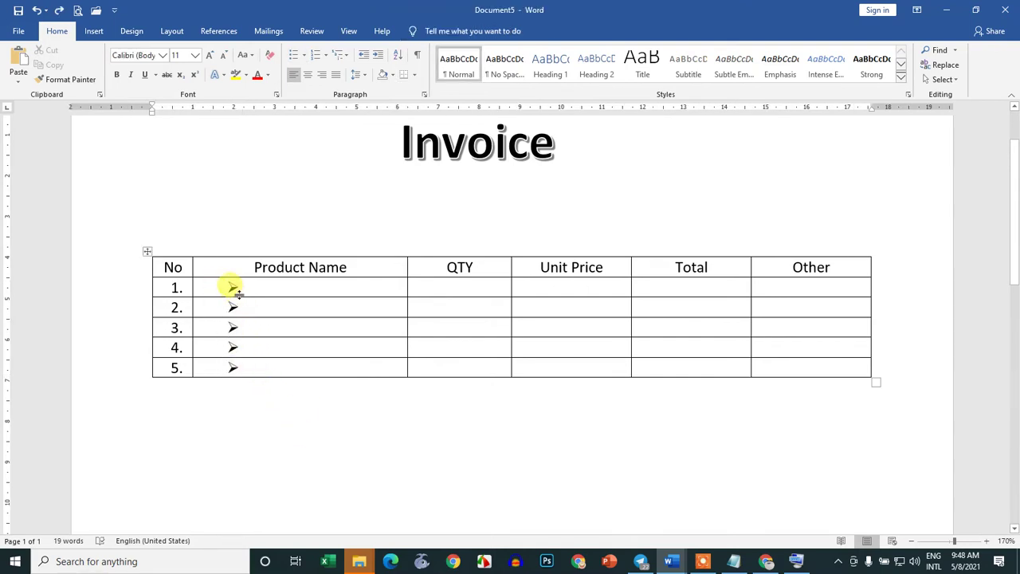
{"action": "left_click", "coordinate": [228, 286]}
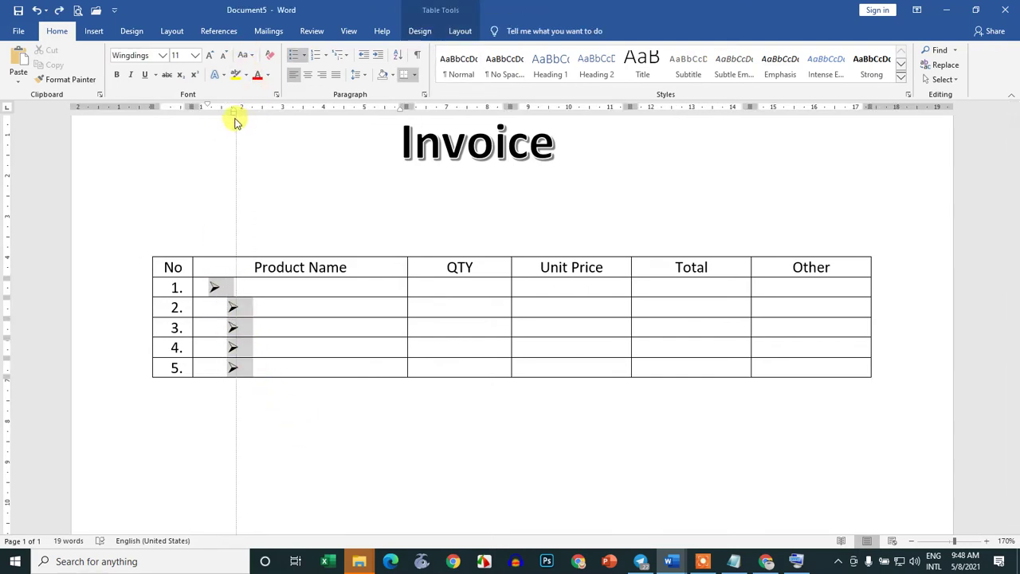
{"action": "left_click_drag", "start_coordinate": [258, 113], "coordinate": [228, 116]}
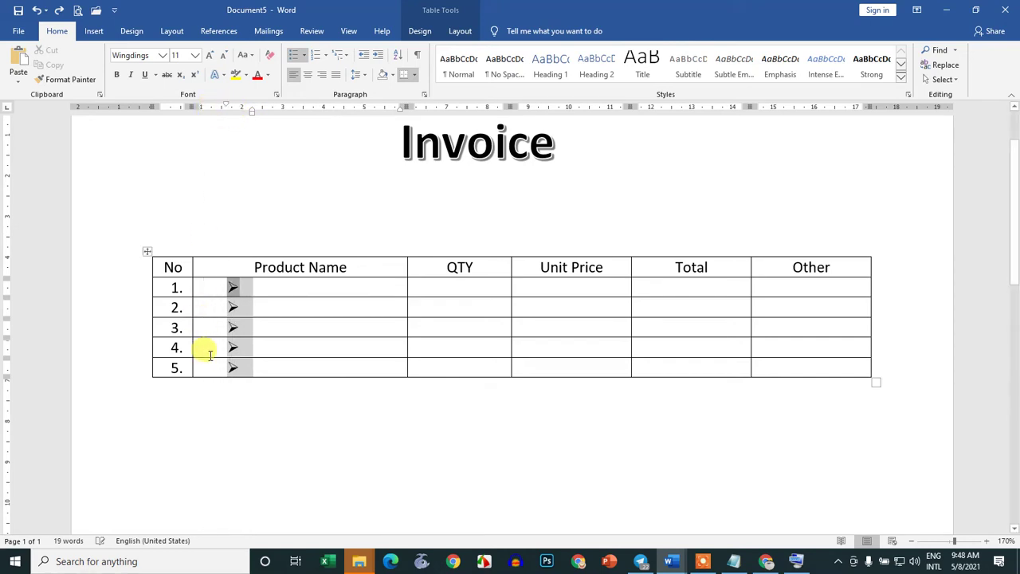
{"action": "left_click", "coordinate": [292, 412]}
{"action": "key", "text": "ctrl+z"}
{"action": "left_click", "coordinate": [205, 287]}
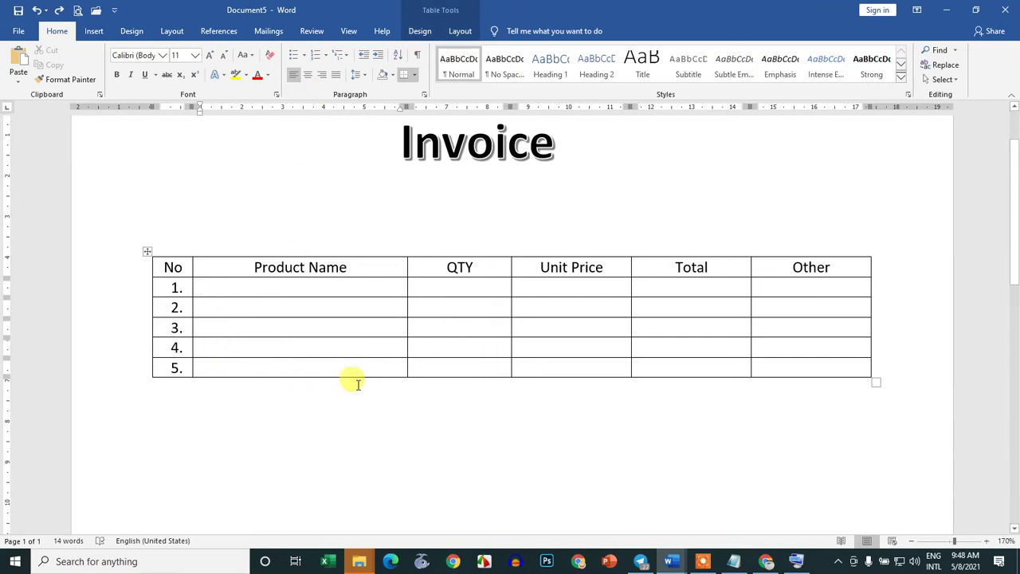
Step: Enter STING, COCA COLA, ANCHOR, CARABAO and ABC as product names, fixing the CARABAO typo
{"action": "type", "text": "STING"}
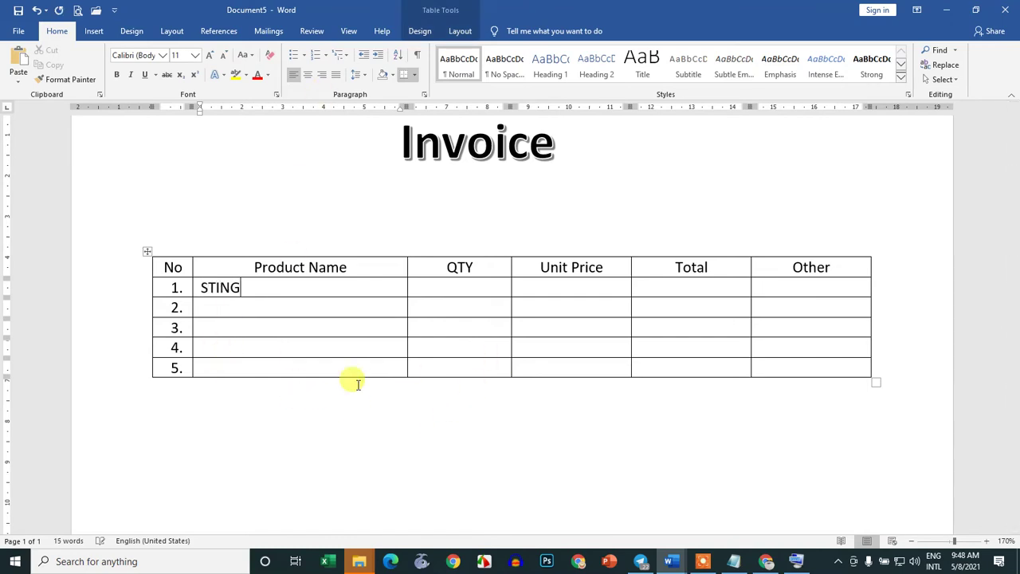
{"action": "type", "text": "O"}
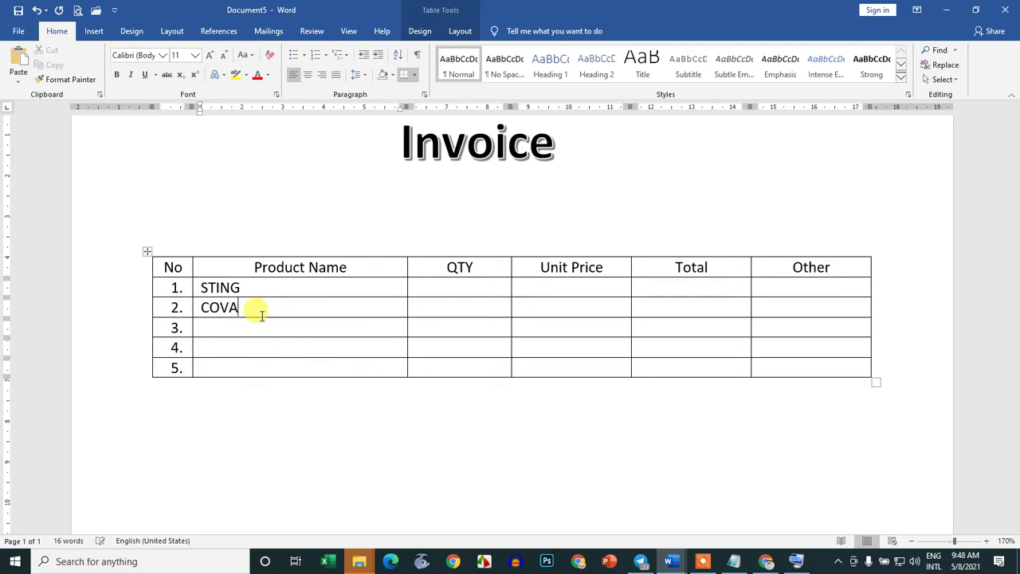
{"action": "type", "text": " C"}
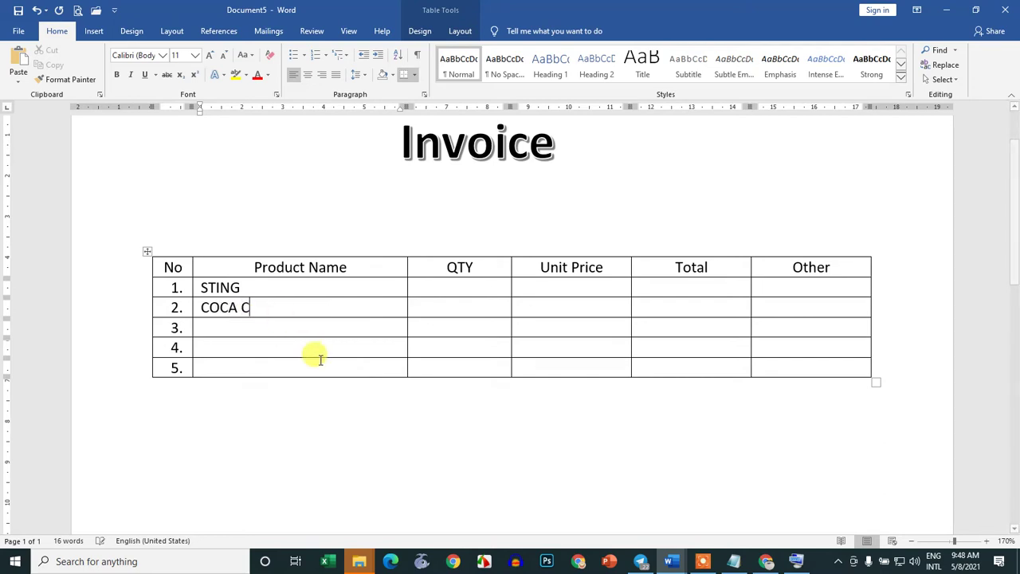
{"action": "type", "text": "OL"}
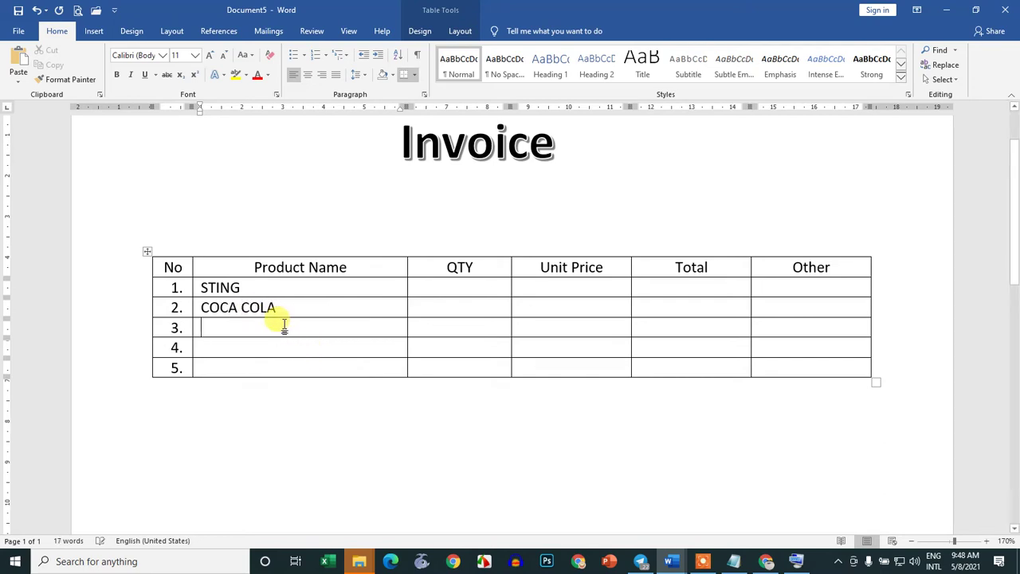
{"action": "type", "text": "ANCHOR"}
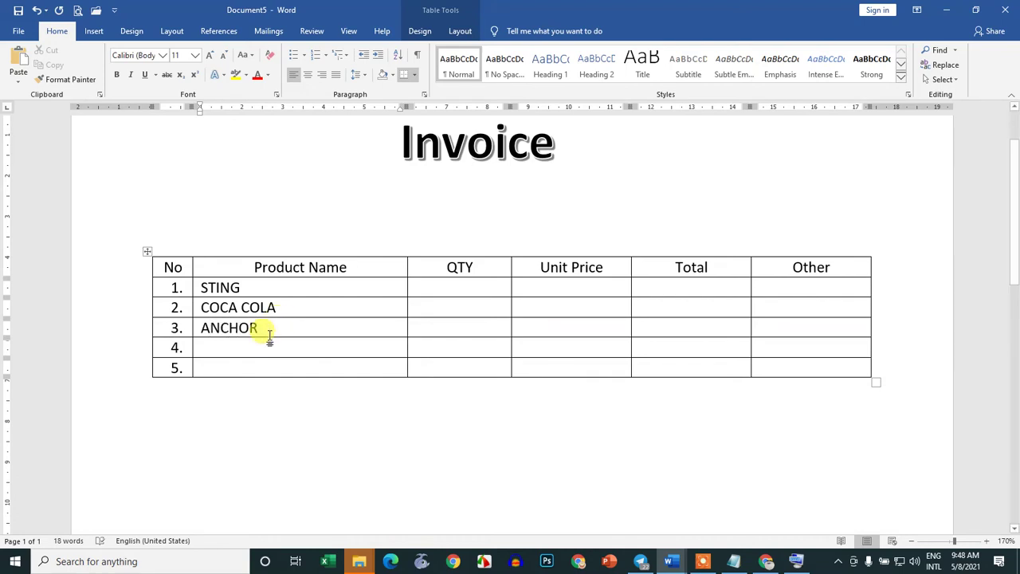
{"action": "left_click", "coordinate": [267, 347]}
{"action": "type", "text": "CARABOA"}
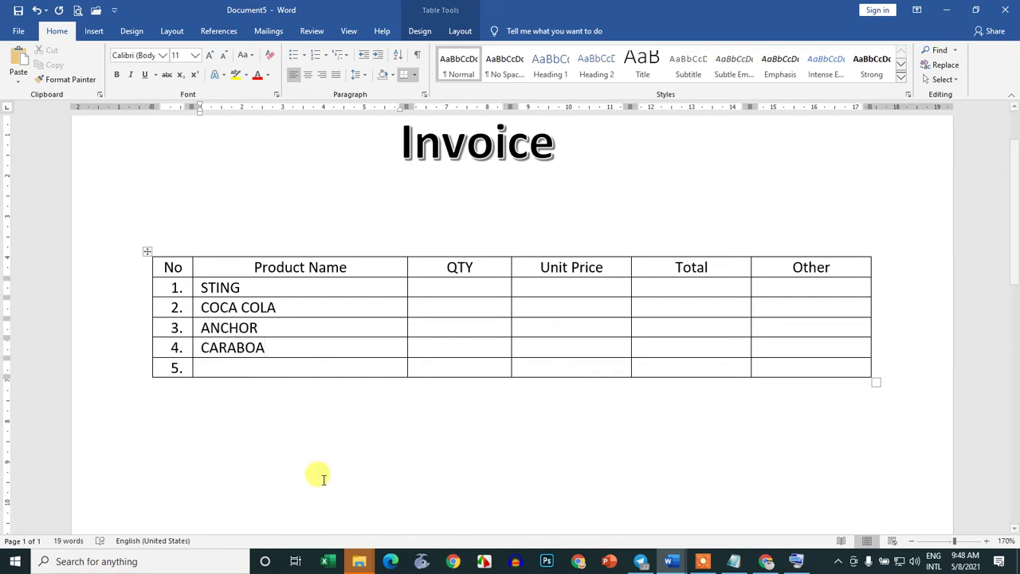
{"action": "key", "text": "BackSpace"}
{"action": "key", "text": "BackSpace"}
{"action": "type", "text": "A"}
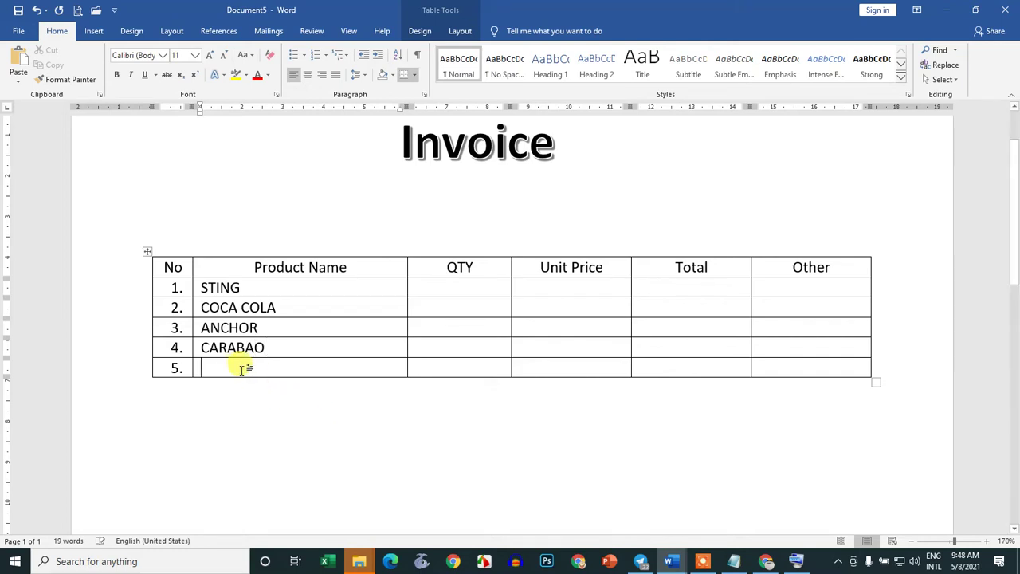
{"action": "type", "text": "G"}
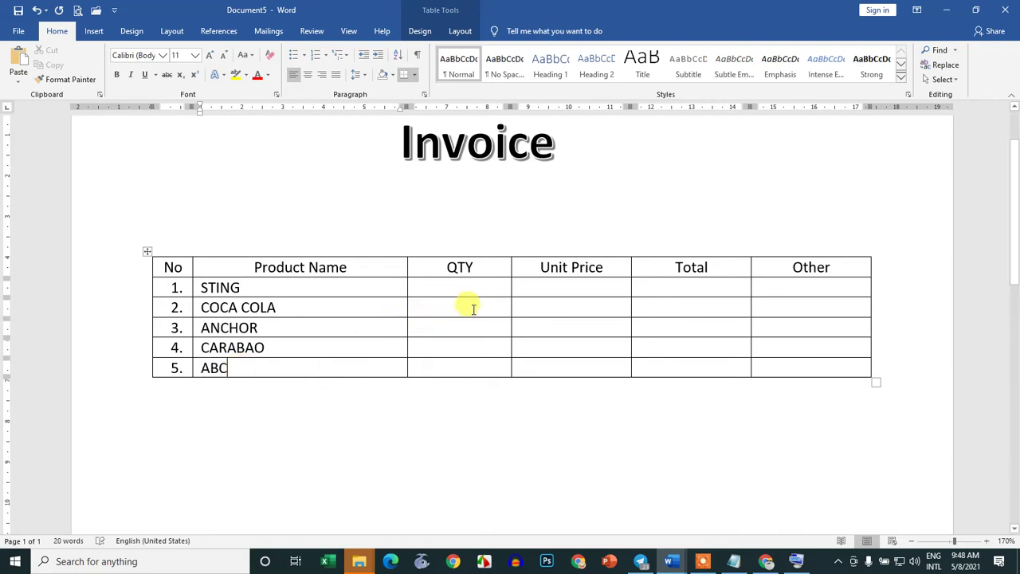
{"action": "left_click_drag", "start_coordinate": [484, 287], "coordinate": [464, 358]}
Step: Enter 10 កេស as the first product's quantity and copy it
{"action": "left_click", "coordinate": [449, 284]}
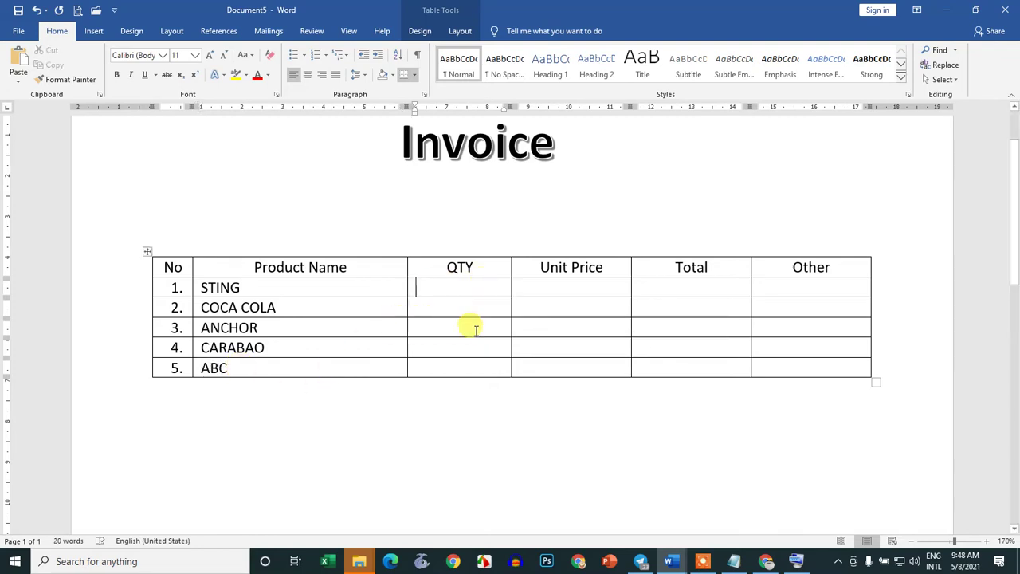
{"action": "type", "text": "10"}
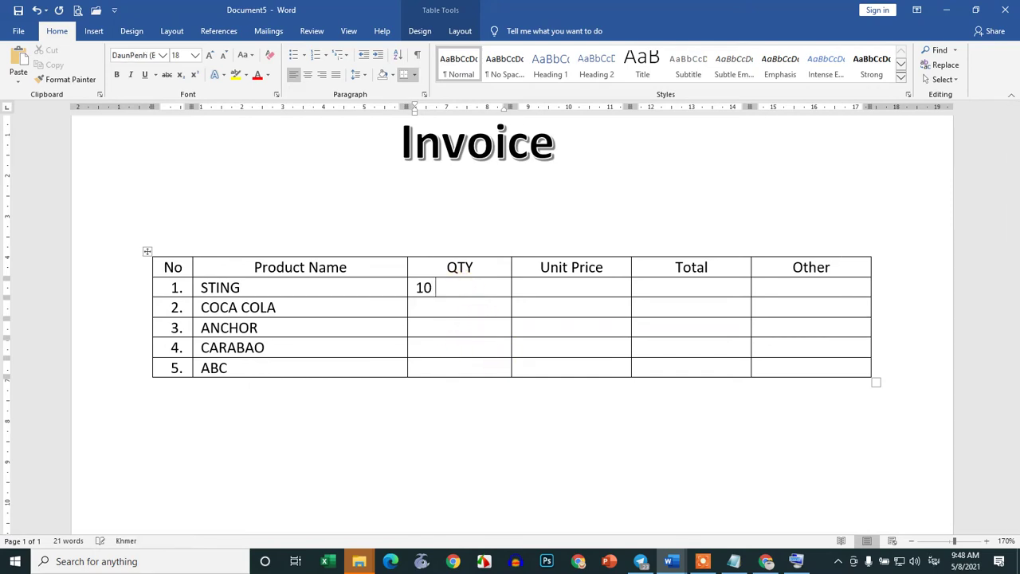
{"action": "type", "text": " កេស"}
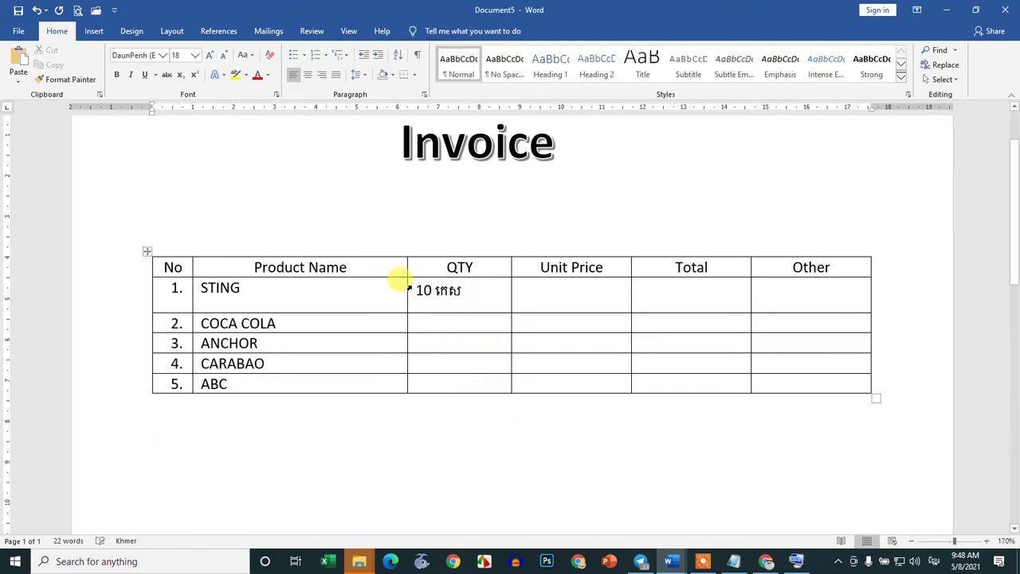
{"action": "left_click", "coordinate": [410, 287]}
{"action": "key", "text": "ctrl+v"}
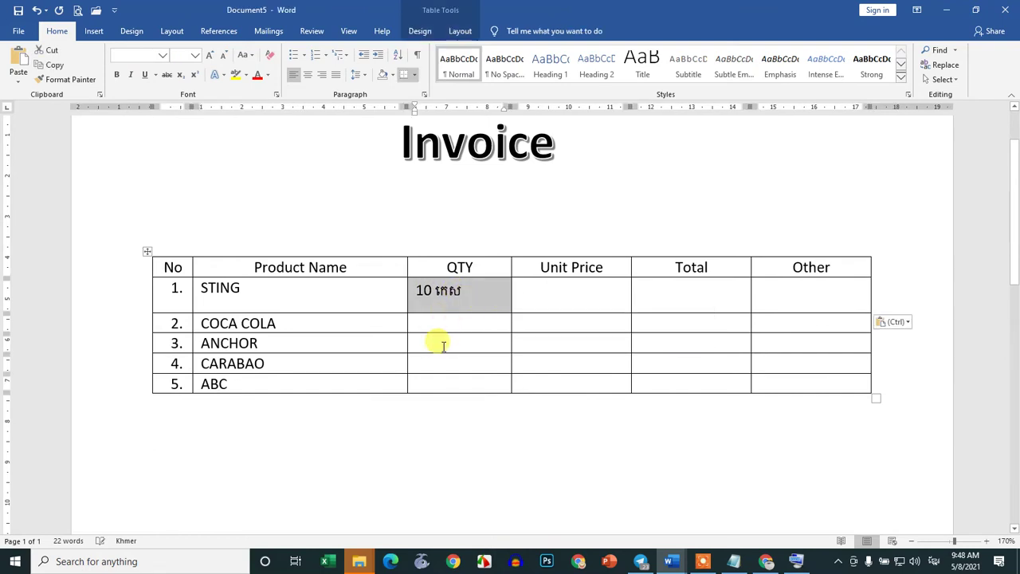
Step: Paste 10 កេស into the QTY cells of rows 2 to 5
{"action": "left_click", "coordinate": [442, 345]}
{"action": "type", "text": "10 កេស"}
{"action": "left_click", "coordinate": [422, 359]}
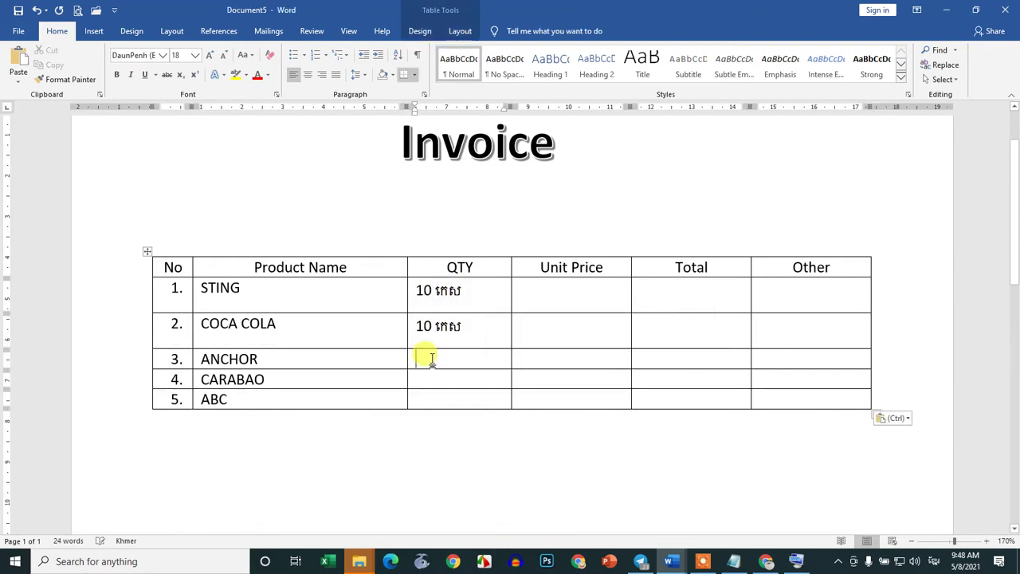
{"action": "type", "text": "10 កេស"}
{"action": "left_click", "coordinate": [436, 392]}
{"action": "type", "text": "10 កេស"}
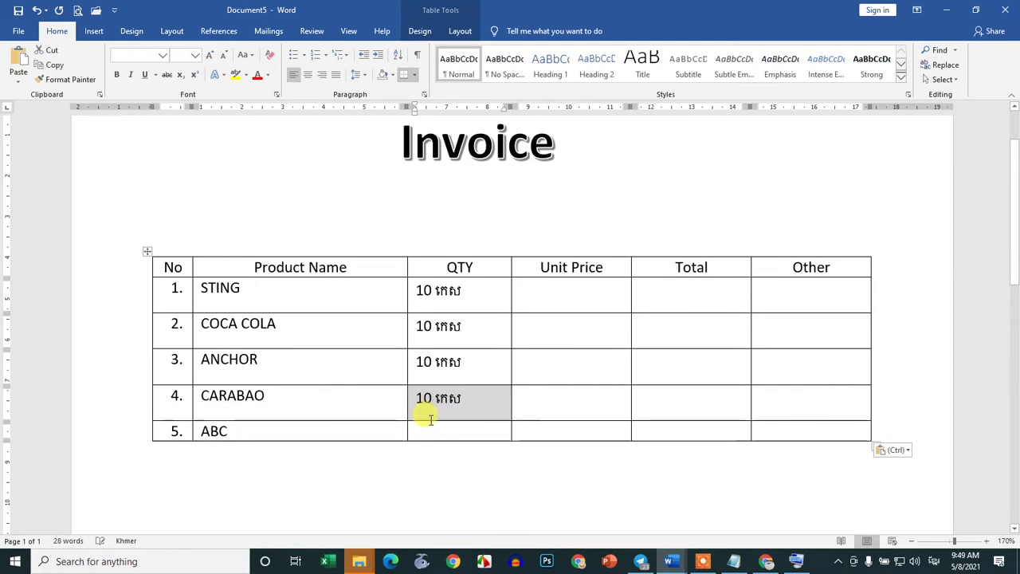
{"action": "left_click", "coordinate": [421, 428]}
{"action": "type", "text": "10 កេស"}
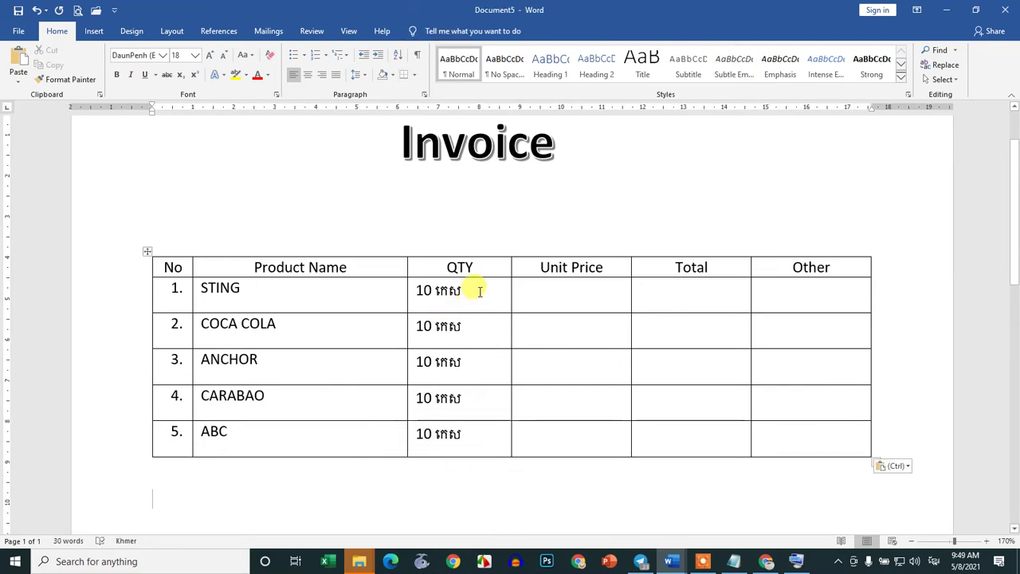
{"action": "left_click_drag", "start_coordinate": [478, 290], "coordinate": [455, 432]}
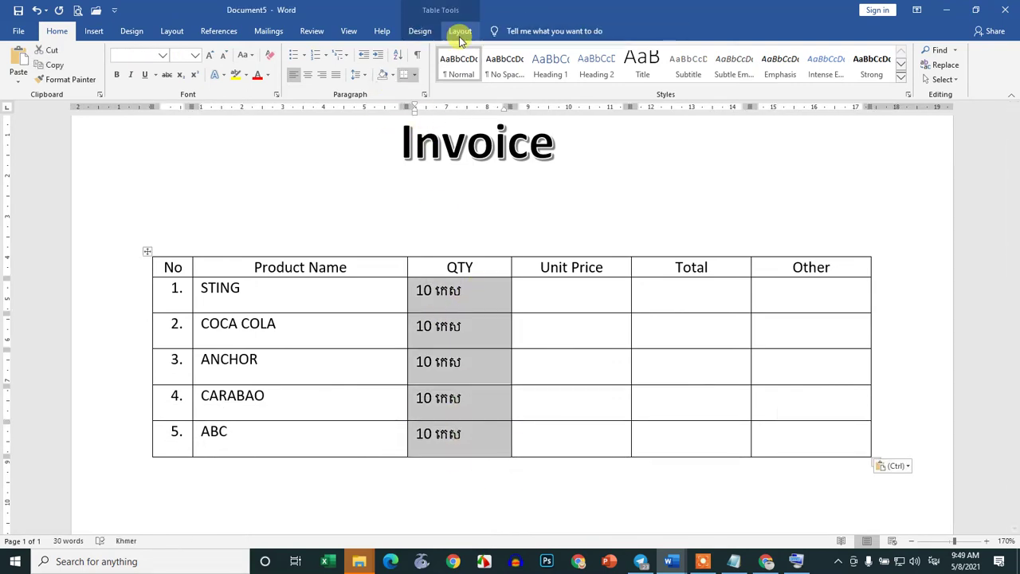
Step: Centre the QTY values horizontally, then undo an accidental Normal style on the table
{"action": "left_click", "coordinate": [459, 31]}
{"action": "left_click", "coordinate": [656, 49]}
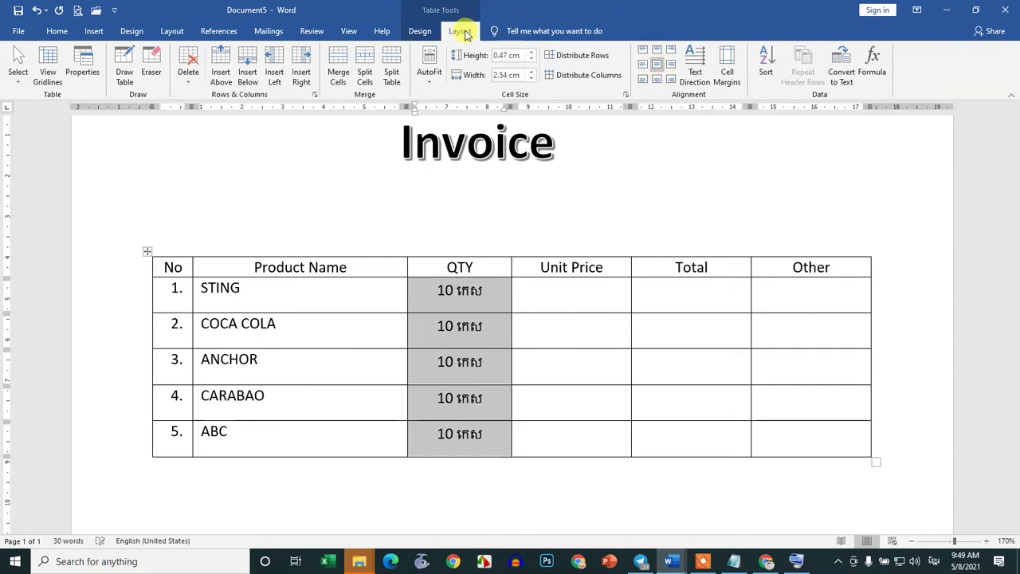
{"action": "left_click", "coordinate": [558, 360]}
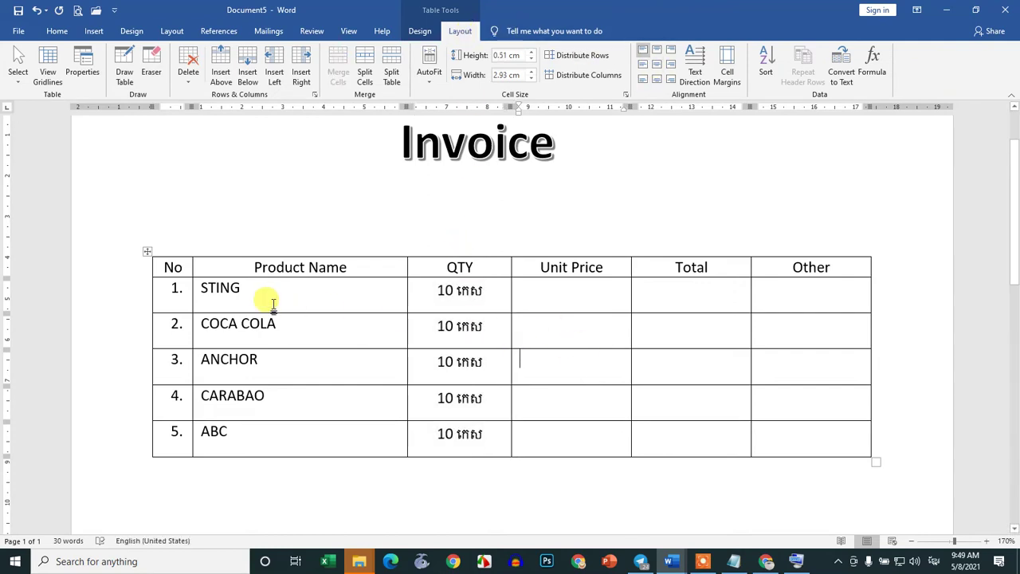
{"action": "left_click", "coordinate": [175, 288]}
{"action": "left_click", "coordinate": [175, 288]}
{"action": "left_click", "coordinate": [177, 268]}
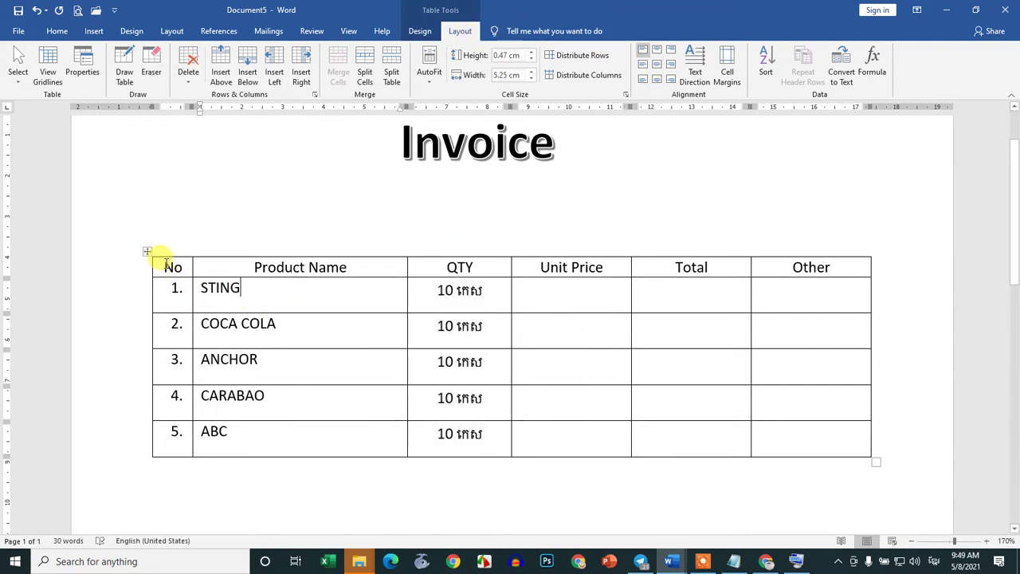
{"action": "mouse_move", "coordinate": [165, 263]}
{"action": "left_mouse_down"}
{"action": "mouse_move", "coordinate": [752, 455]}
{"action": "mouse_move", "coordinate": [835, 467]}
{"action": "left_mouse_up"}
{"action": "left_click", "coordinate": [474, 50]}
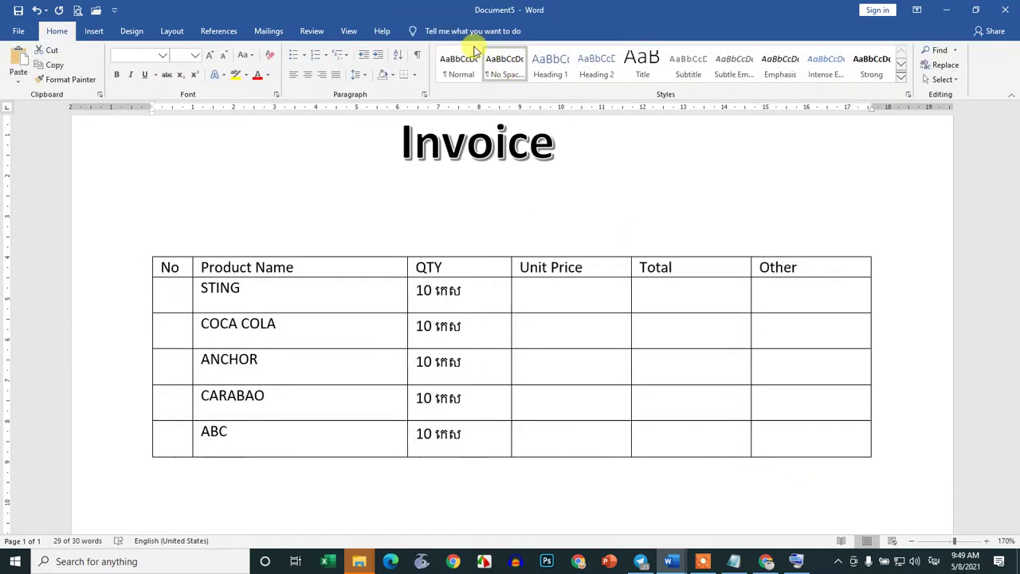
{"action": "key", "text": "ctrl+z"}
{"action": "left_click", "coordinate": [640, 358]}
Step: Make all table rows equal height with text vertically centred and left-aligned
{"action": "mouse_move", "coordinate": [796, 444]}
{"action": "left_mouse_down"}
{"action": "mouse_move", "coordinate": [443, 404]}
{"action": "mouse_move", "coordinate": [170, 269]}
{"action": "left_mouse_up"}
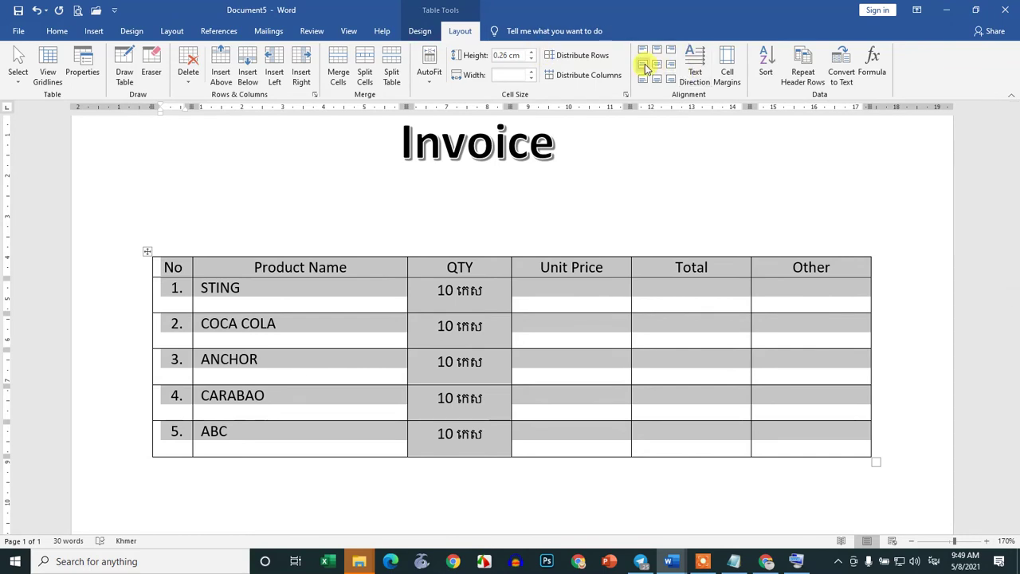
{"action": "left_click", "coordinate": [578, 59]}
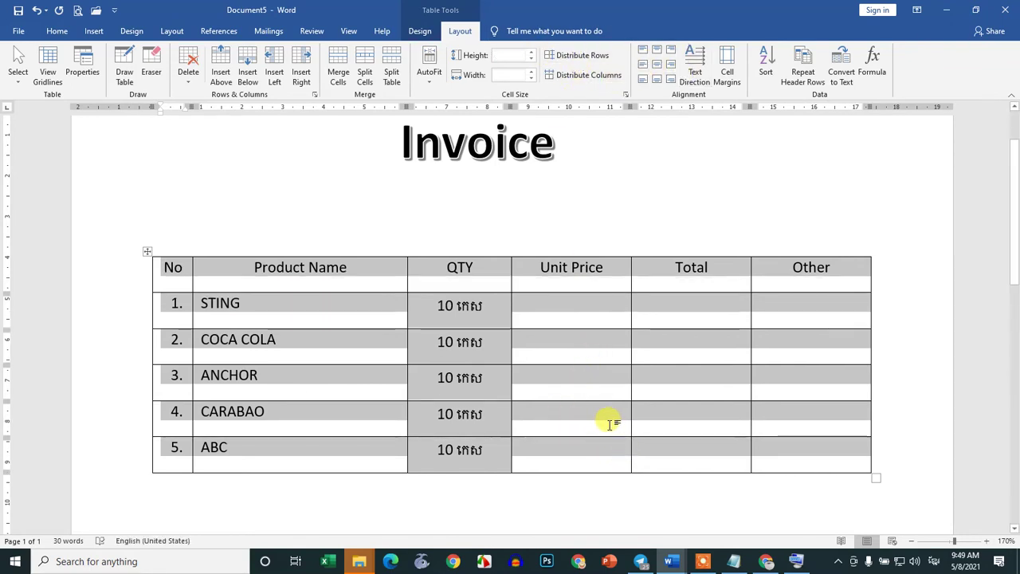
{"action": "left_click", "coordinate": [644, 66]}
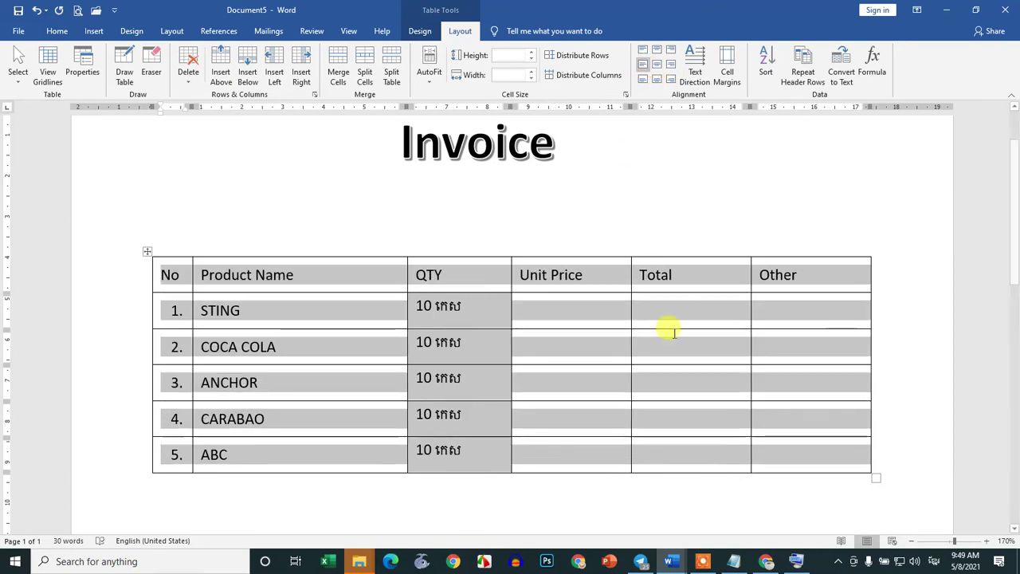
{"action": "left_click", "coordinate": [703, 381]}
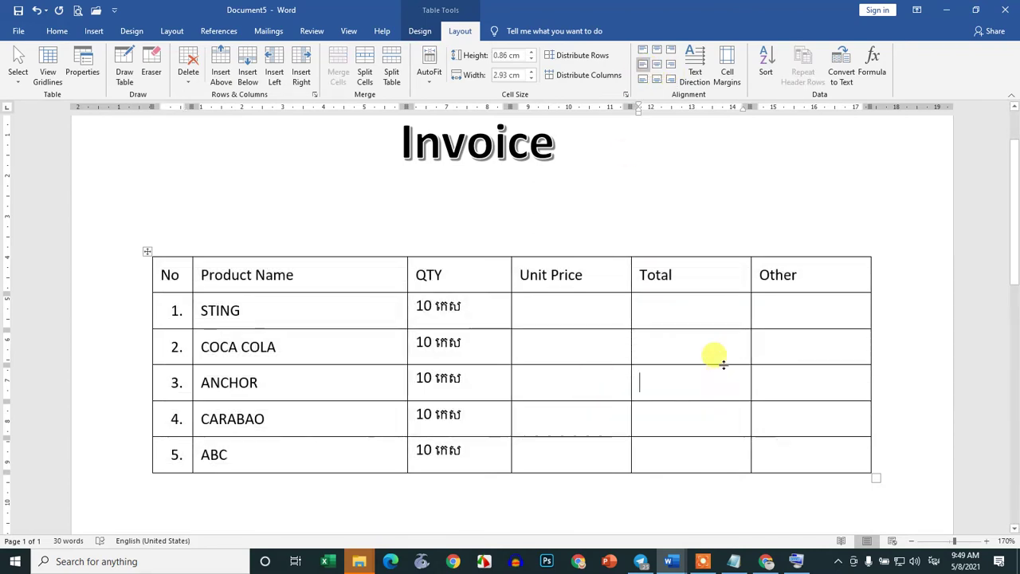
Step: Centre the five QTY values horizontally in their cells
{"action": "left_click_drag", "start_coordinate": [449, 306], "coordinate": [440, 452]}
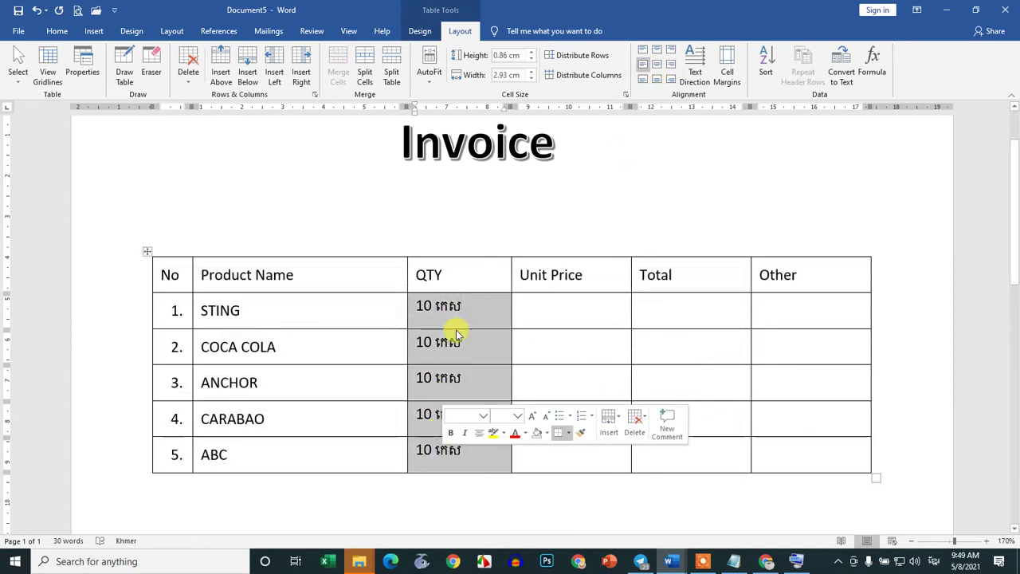
{"action": "left_click", "coordinate": [659, 65]}
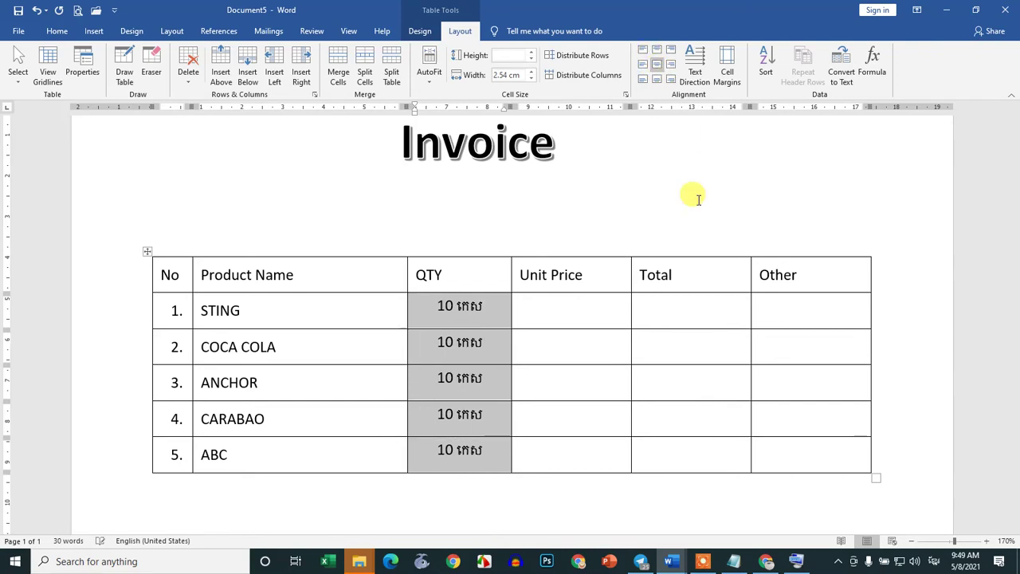
{"action": "left_click", "coordinate": [733, 367]}
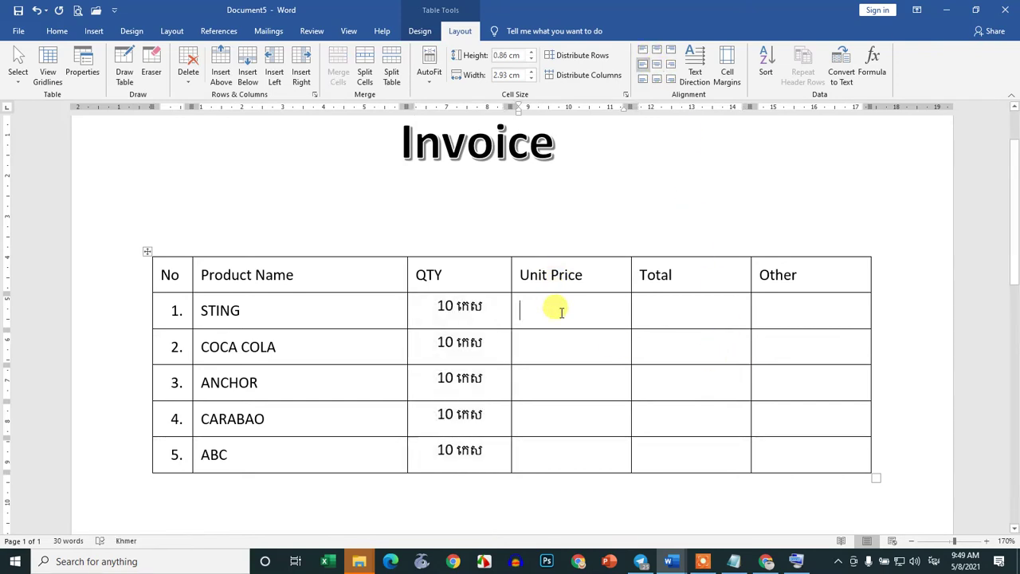
Step: Enter the first unit price 15 and copy it
{"action": "type", "text": "១"}
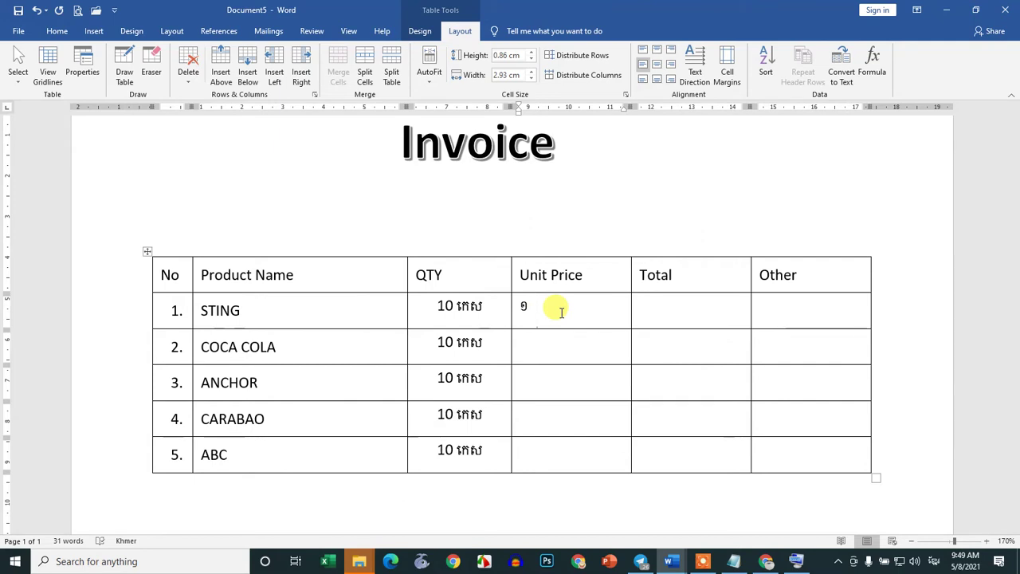
{"action": "type", "text": "០០"}
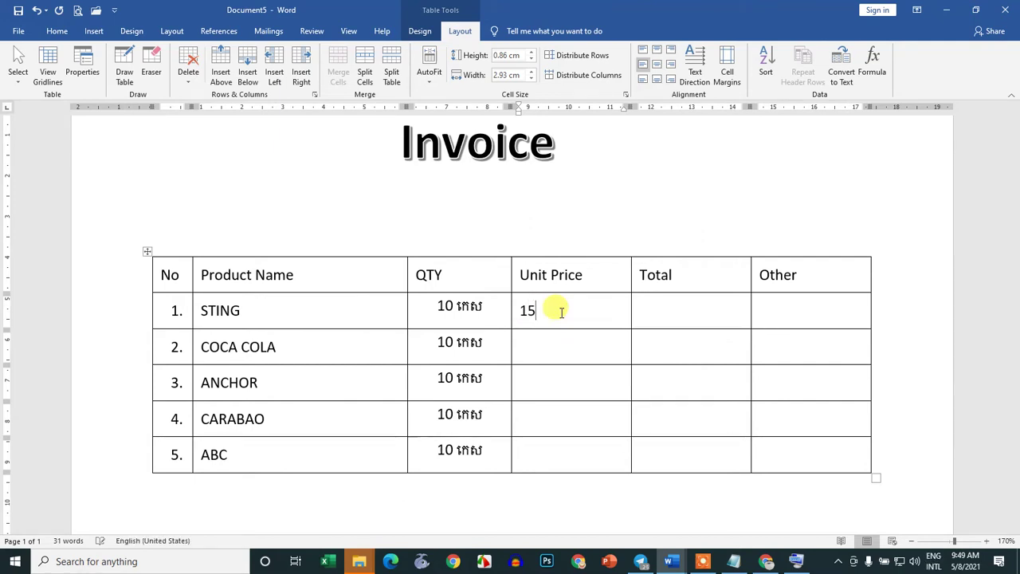
{"action": "left_click_drag", "start_coordinate": [561, 312], "coordinate": [553, 307]}
{"action": "left_click", "coordinate": [553, 346]}
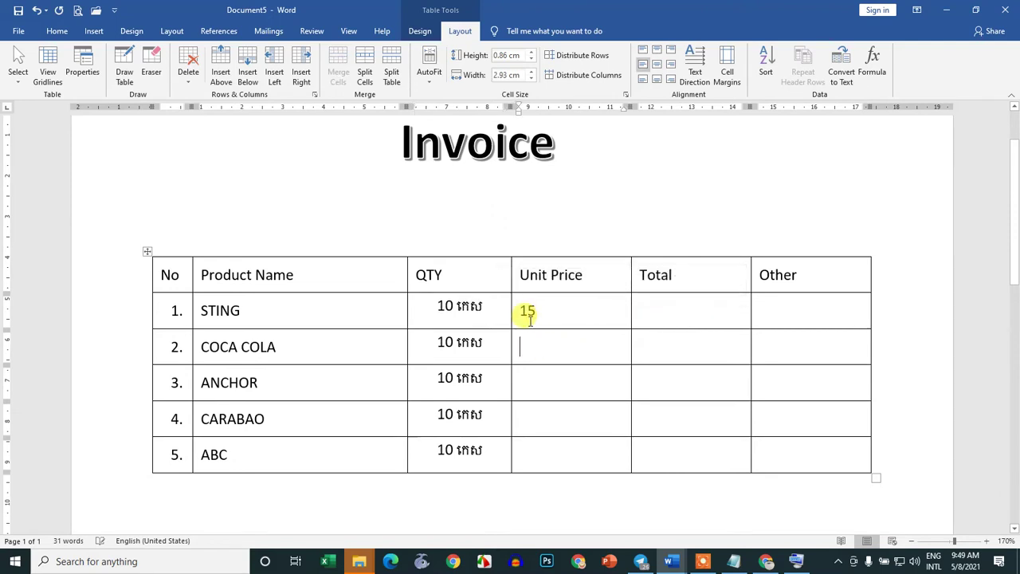
{"action": "double_click", "coordinate": [528, 311]}
{"action": "key", "text": "ctrl+c"}
Step: Paste 15 into the Unit Price cells of rows 2 to 5
{"action": "left_click", "coordinate": [556, 345]}
{"action": "key", "text": "ctrl+v"}
{"action": "left_click", "coordinate": [528, 383]}
{"action": "key", "text": "ctrl+v"}
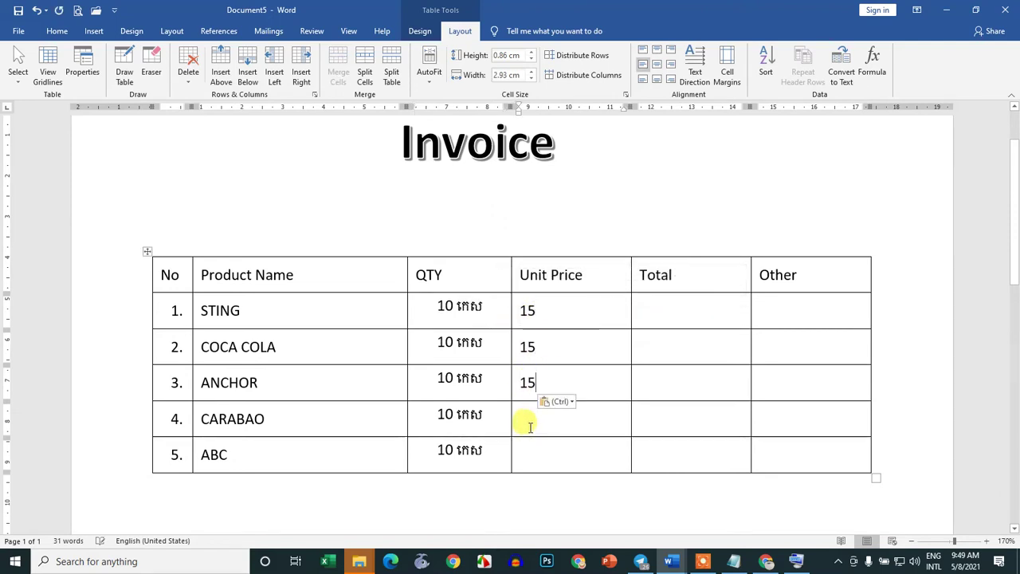
{"action": "left_click", "coordinate": [530, 426]}
{"action": "key", "text": "ctrl+v"}
{"action": "left_click", "coordinate": [531, 457]}
{"action": "key", "text": "ctrl+v"}
Step: Add a dollar sign after each unit price so the cells read 15$
{"action": "left_click", "coordinate": [556, 319]}
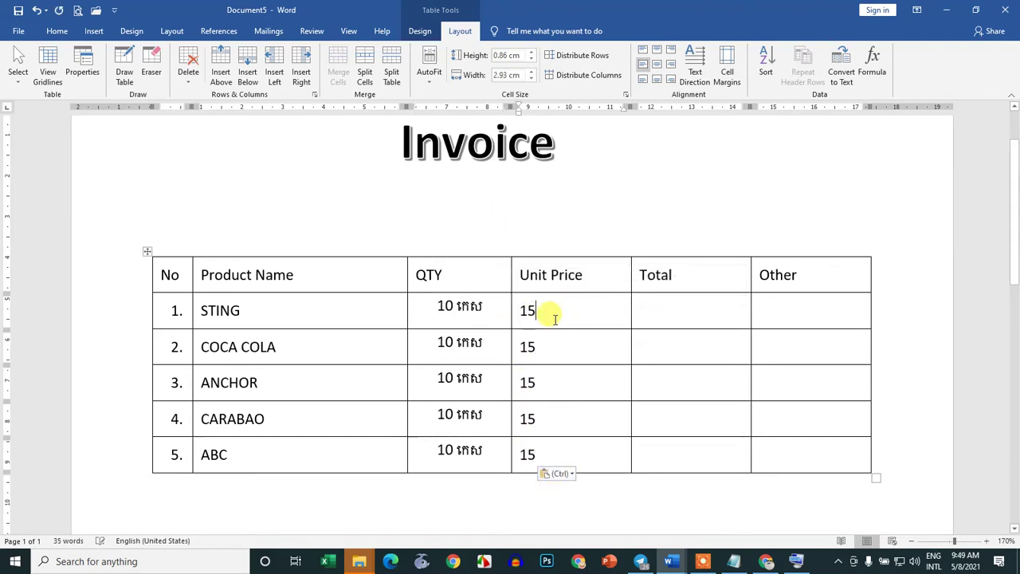
{"action": "type", "text": "$"}
{"action": "left_click", "coordinate": [560, 350], "text": "shift"}
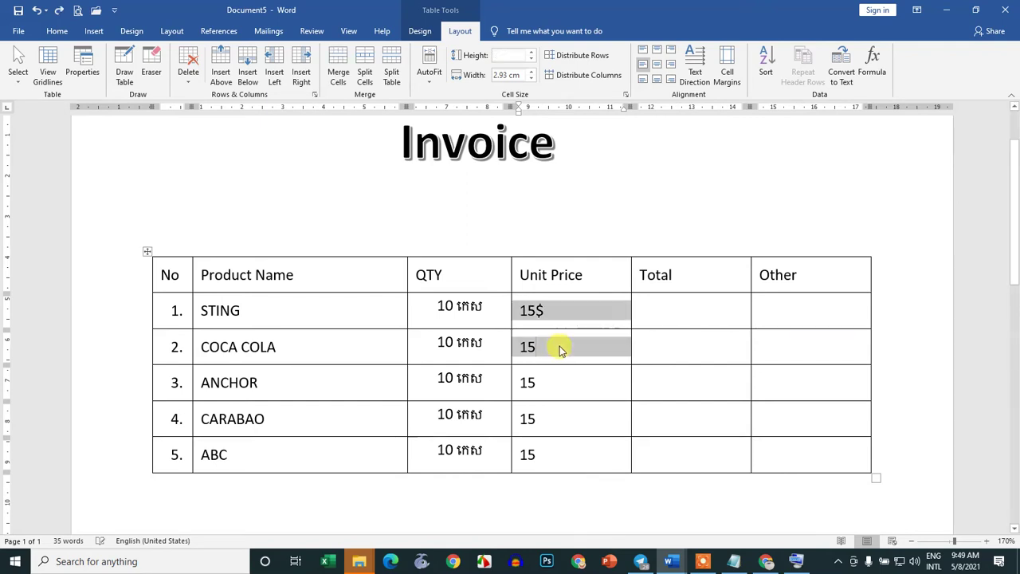
{"action": "key", "text": "shift+Up"}
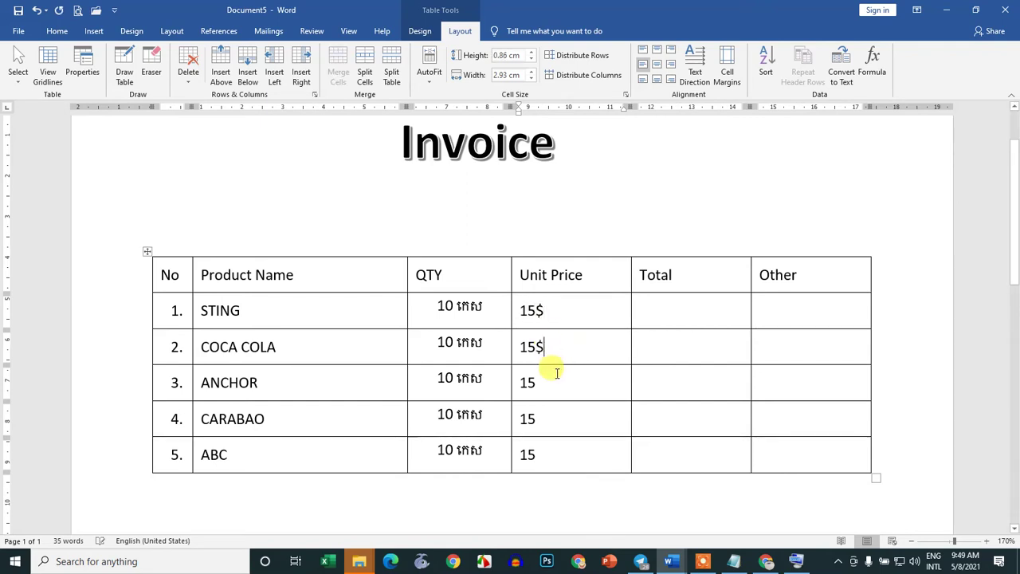
{"action": "type", "text": "$"}
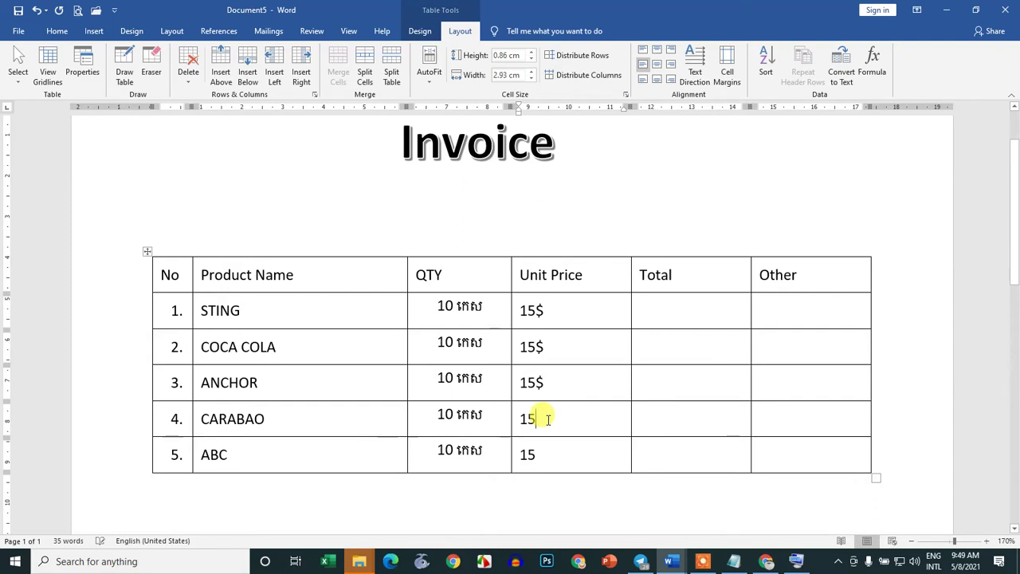
{"action": "type", "text": "$"}
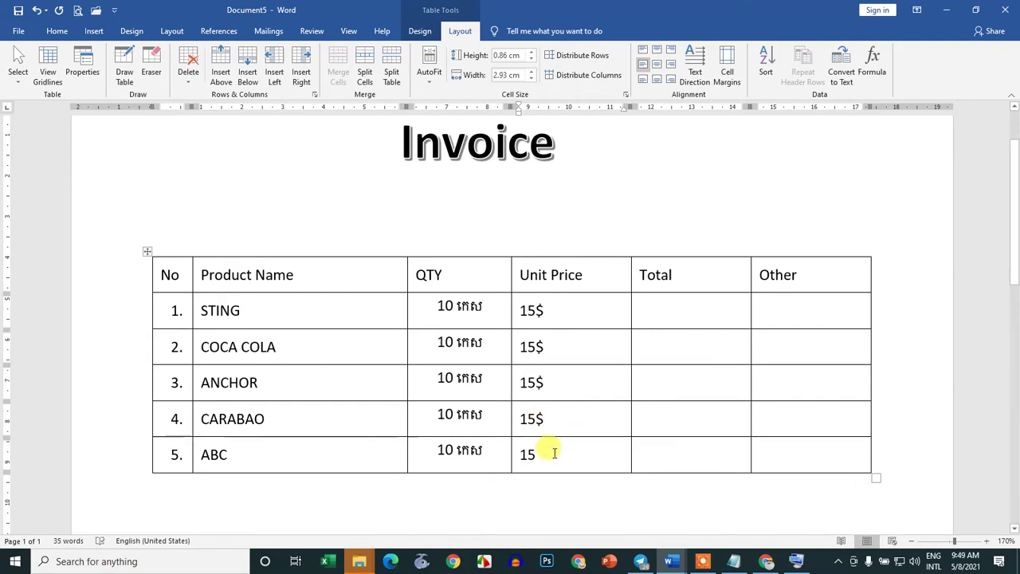
{"action": "left_click", "coordinate": [660, 315]}
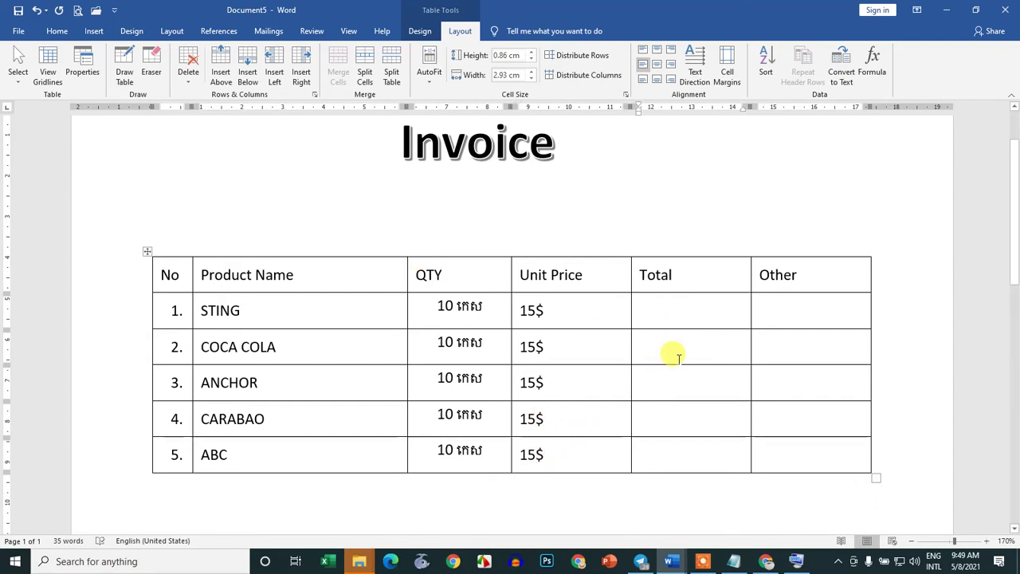
Step: Enter 150$ in the first Total cell and copy it
{"action": "type", "text": "150$"}
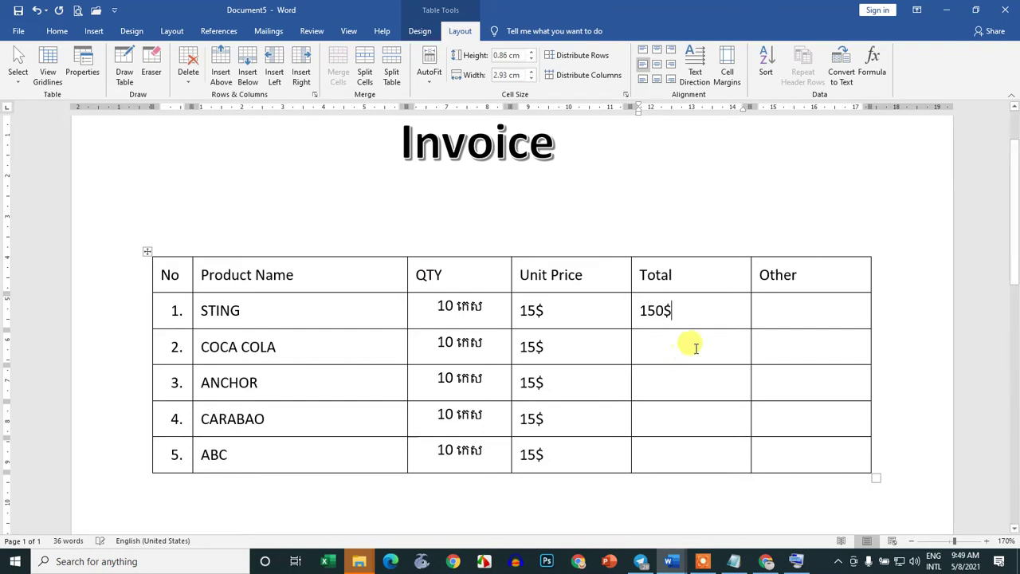
{"action": "left_click_drag", "start_coordinate": [687, 311], "coordinate": [641, 310]}
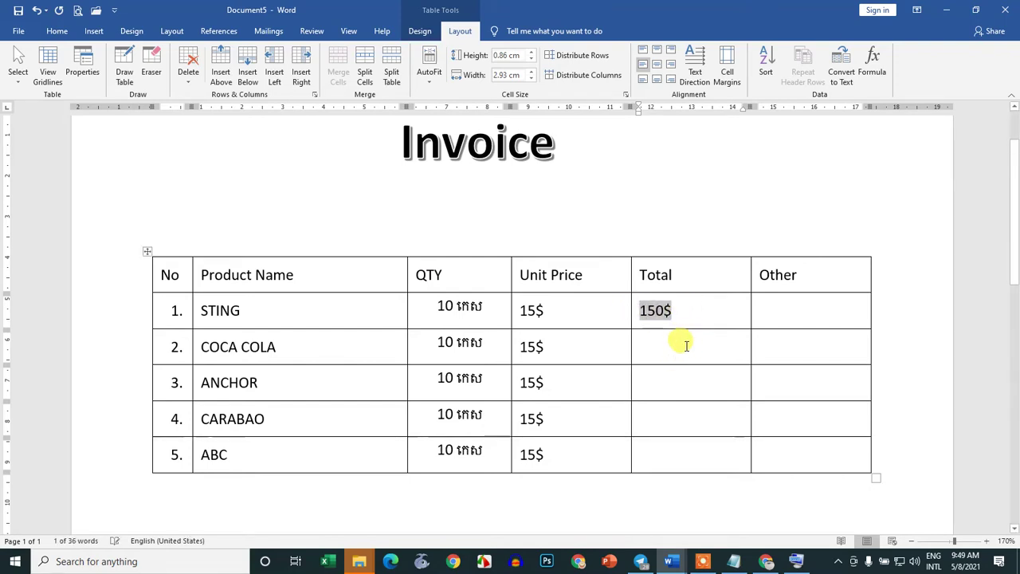
{"action": "key", "text": "ctrl+c"}
{"action": "key", "text": "ctrl+v"}
{"action": "left_click", "coordinate": [656, 388]}
{"action": "left_click_drag", "start_coordinate": [704, 316], "coordinate": [713, 451]}
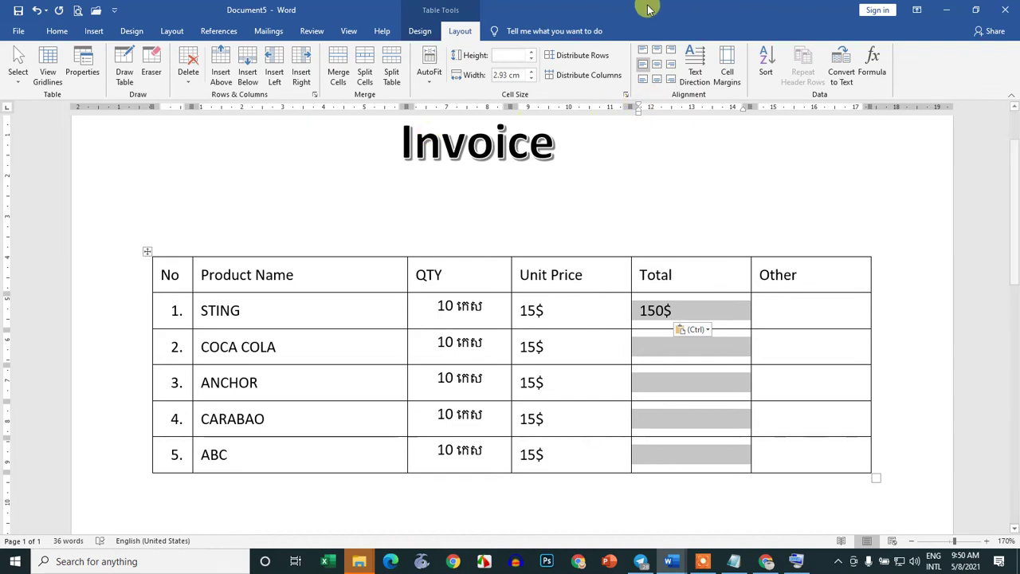
Step: Paste 150$ into the Total cells of rows 2 to 5
{"action": "left_click", "coordinate": [652, 344]}
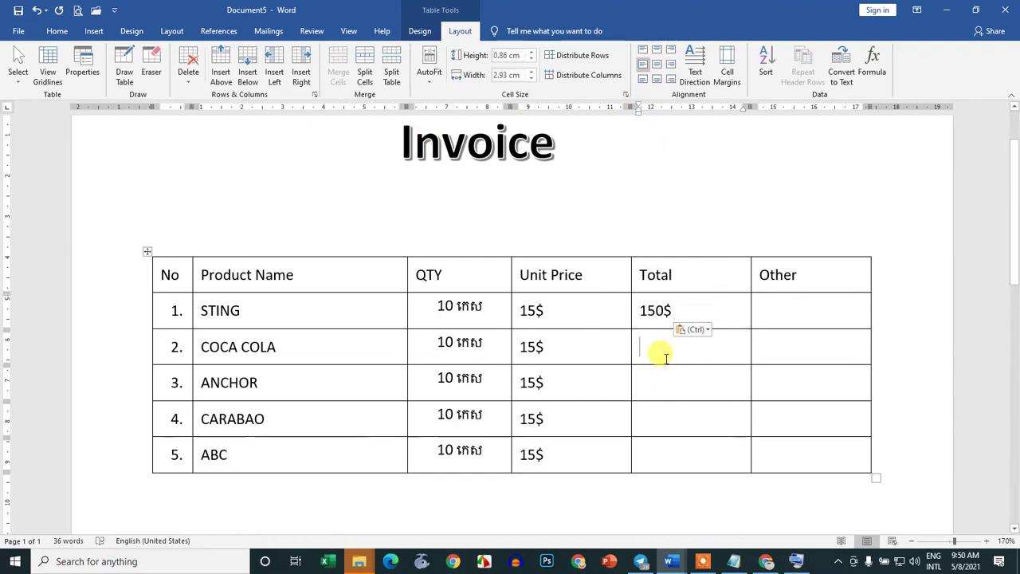
{"action": "type", "text": "1"}
{"action": "mouse_move", "coordinate": [674, 311]}
{"action": "left_mouse_down"}
{"action": "mouse_move", "coordinate": [636, 310]}
{"action": "mouse_move", "coordinate": [624, 337]}
{"action": "mouse_move", "coordinate": [644, 346]}
{"action": "left_mouse_up"}
{"action": "left_click", "coordinate": [680, 355]}
{"action": "key", "text": "ctrl+v"}
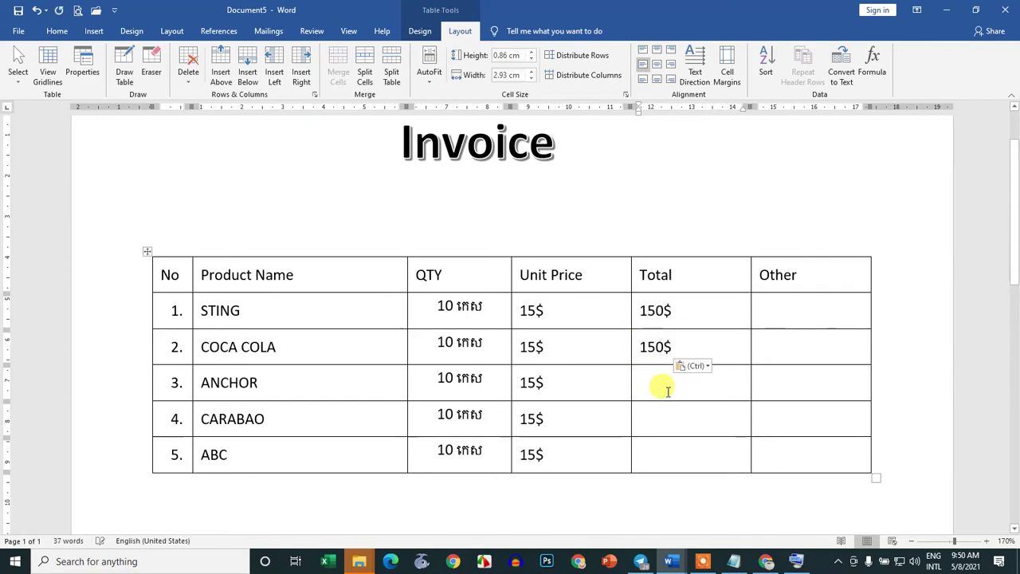
{"action": "key", "text": "ctrl+v"}
{"action": "left_click", "coordinate": [649, 426]}
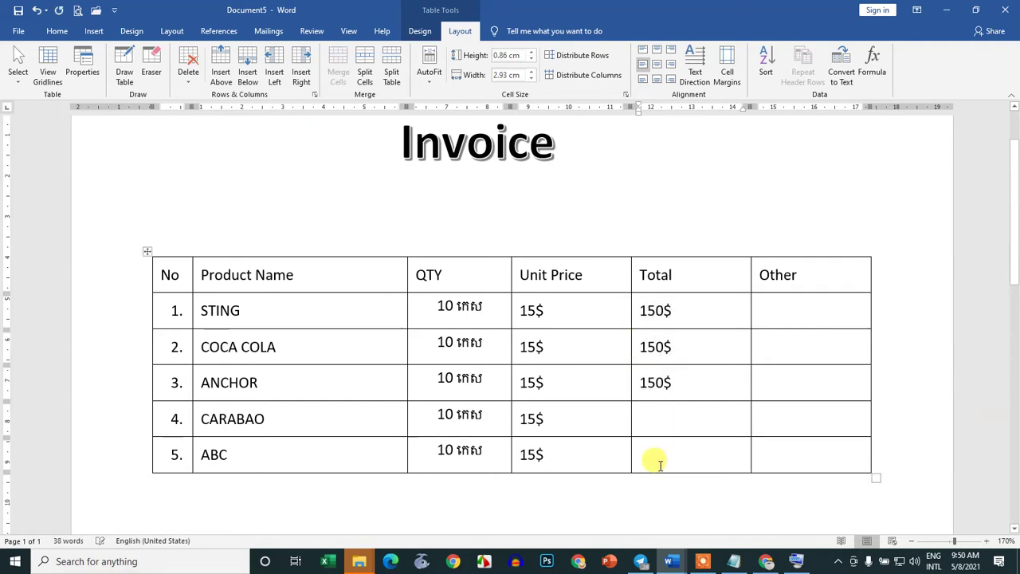
{"action": "key", "text": "ctrl+v"}
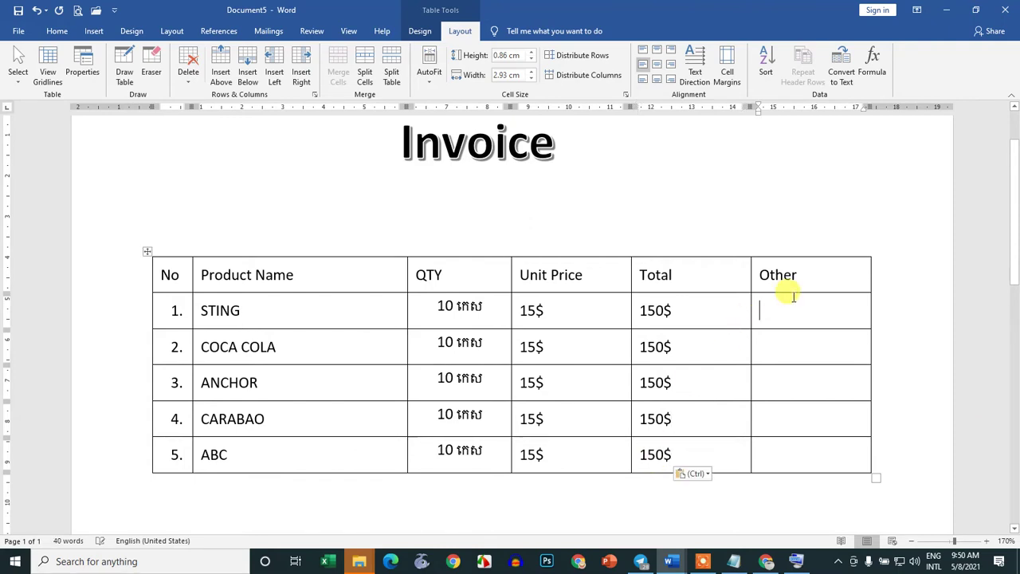
Step: Type Paid in the first two Other cells and a Khmer owing word in rows 3–5
{"action": "type", "text": "Paid"}
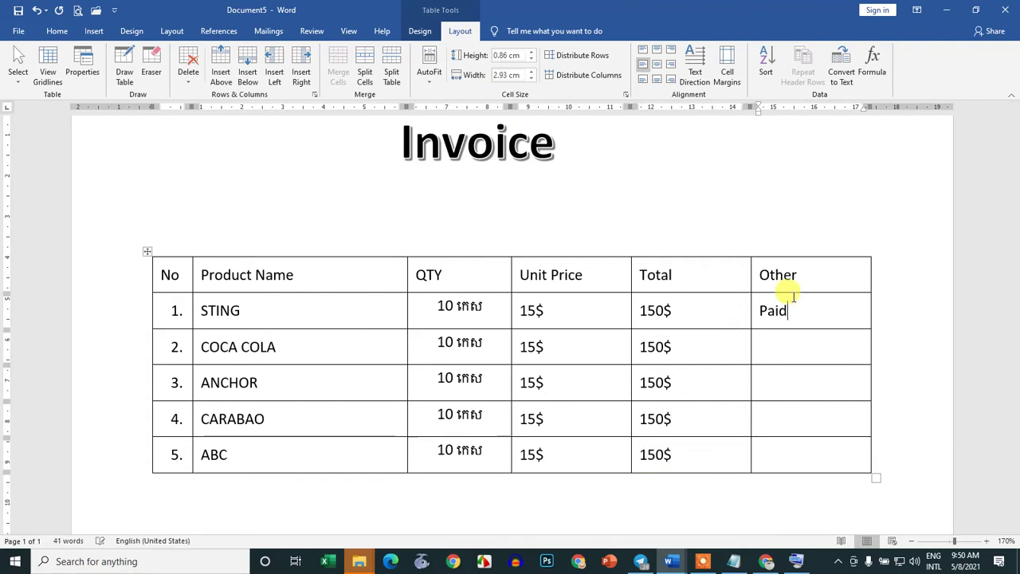
{"action": "type", "text": "Pai"}
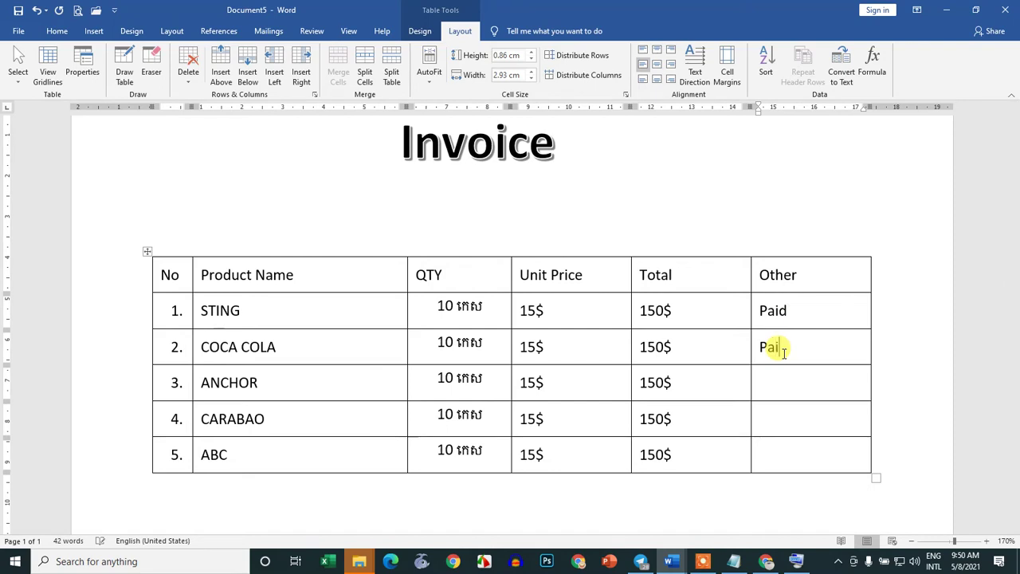
{"action": "left_click", "coordinate": [783, 371]}
{"action": "key", "text": "alt+shift"}
{"action": "type", "text": "ជ"}
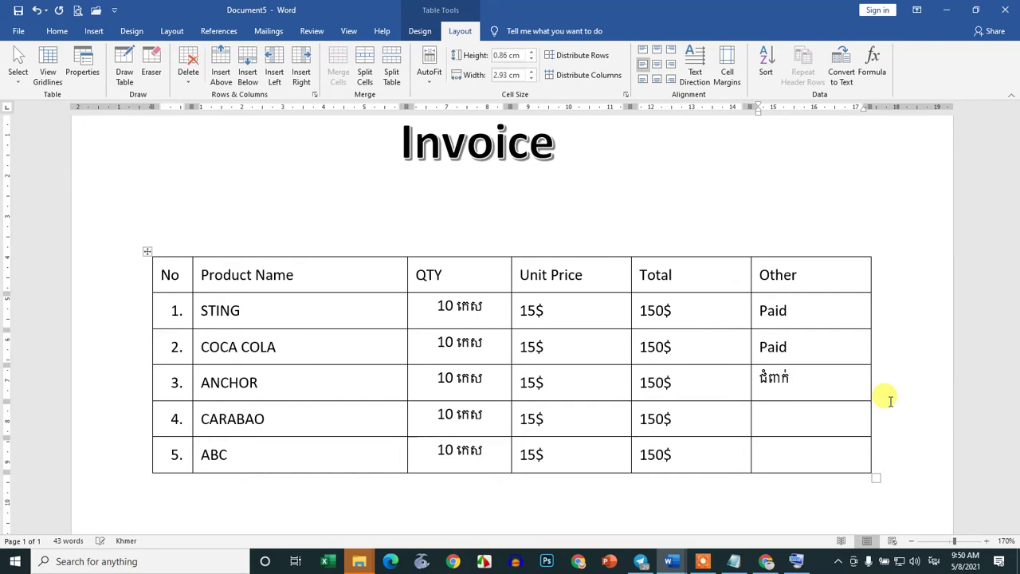
{"action": "type", "text": "ំពាក់"}
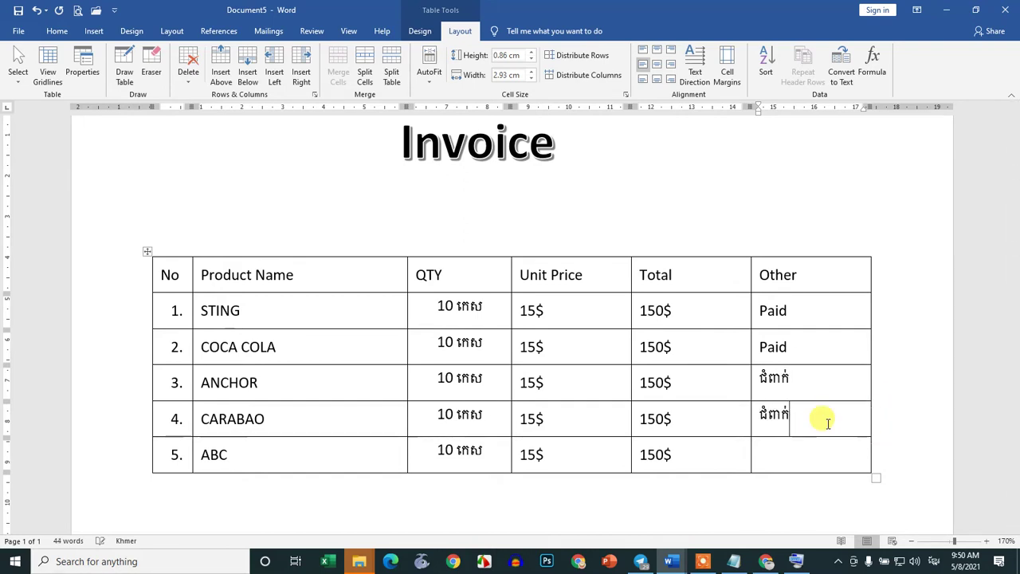
{"action": "type", "text": "ជំពាក់"}
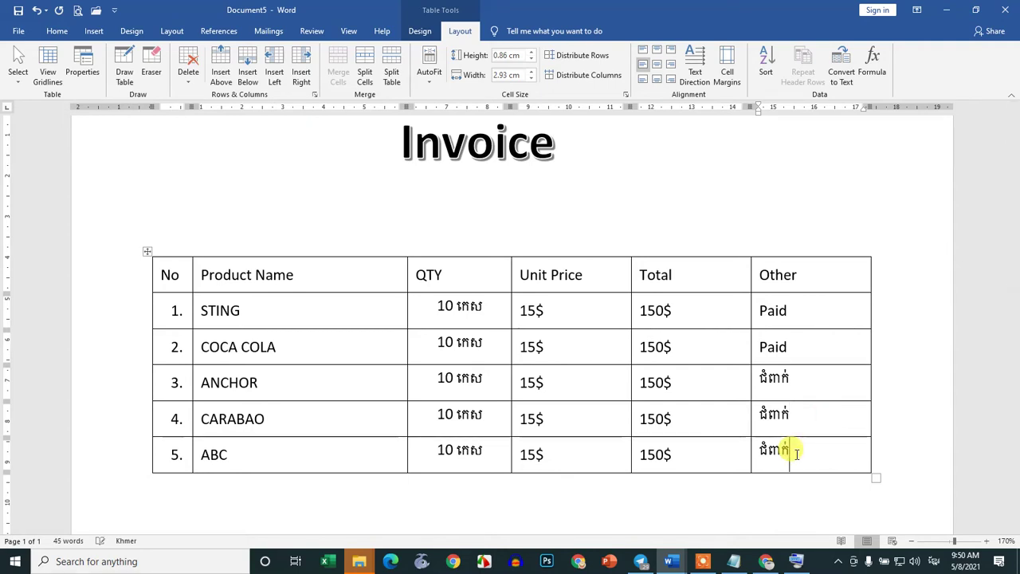
{"action": "left_click", "coordinate": [205, 486]}
{"action": "left_click", "coordinate": [342, 417]}
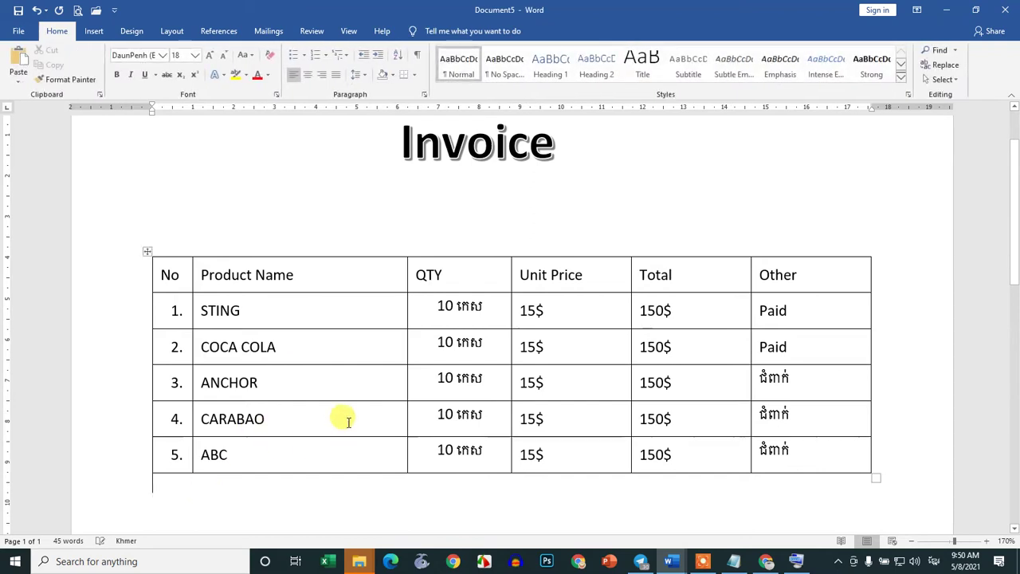
{"action": "left_click", "coordinate": [295, 462]}
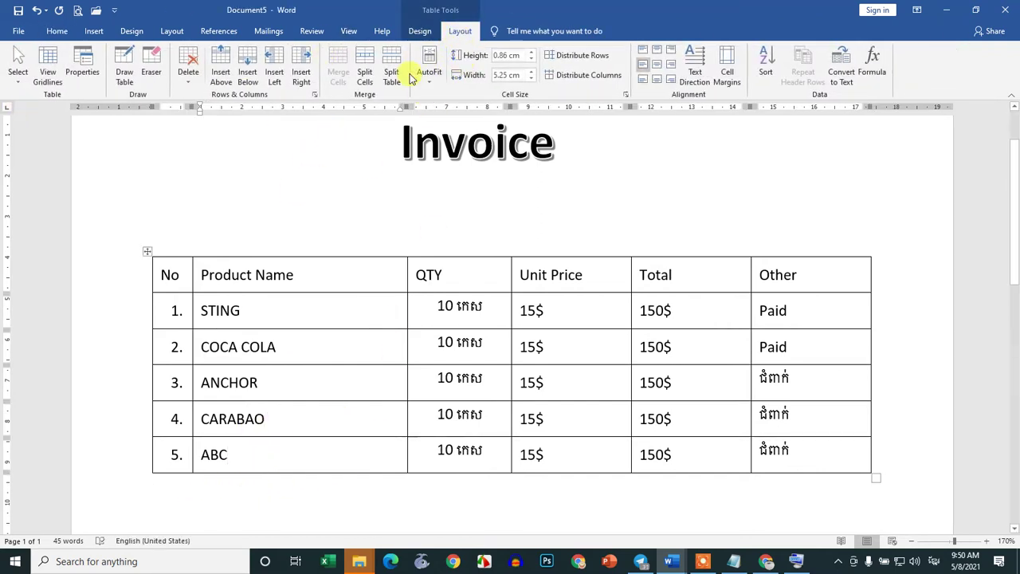
Step: Insert a new sixth row below the ABC product row
{"action": "left_click", "coordinate": [420, 31]}
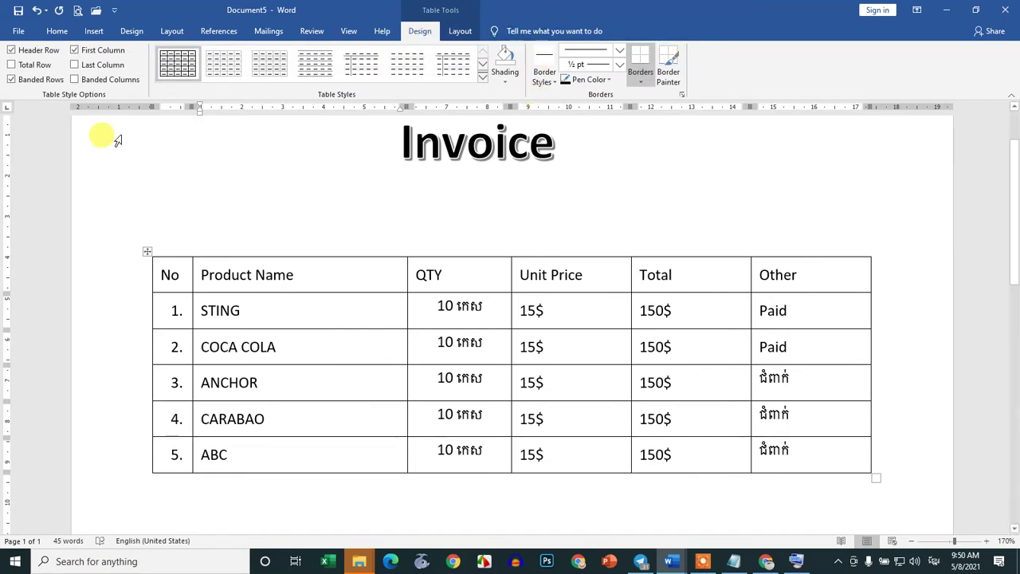
{"action": "left_click", "coordinate": [458, 31]}
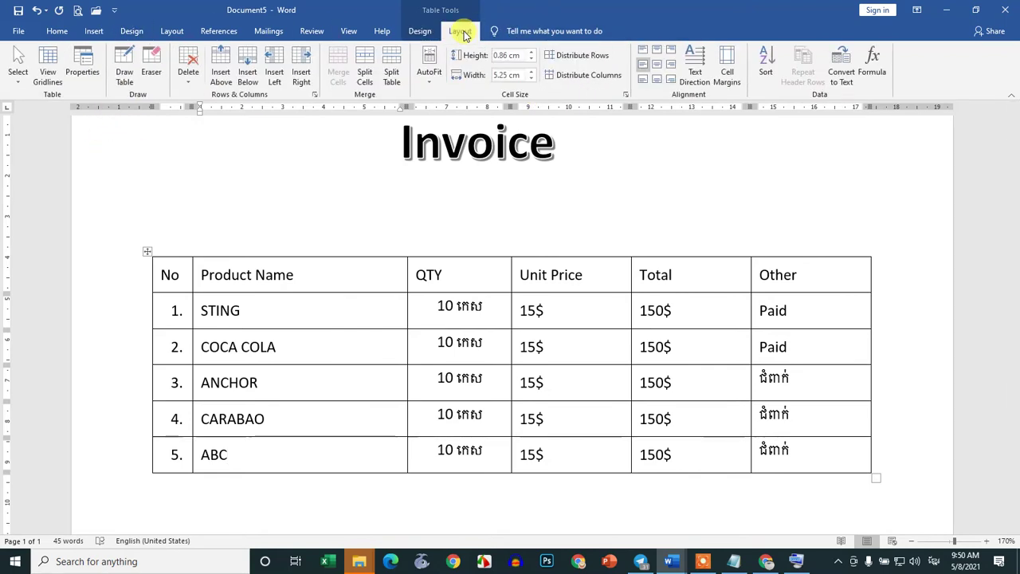
{"action": "left_click", "coordinate": [250, 72]}
{"action": "left_click", "coordinate": [174, 489]}
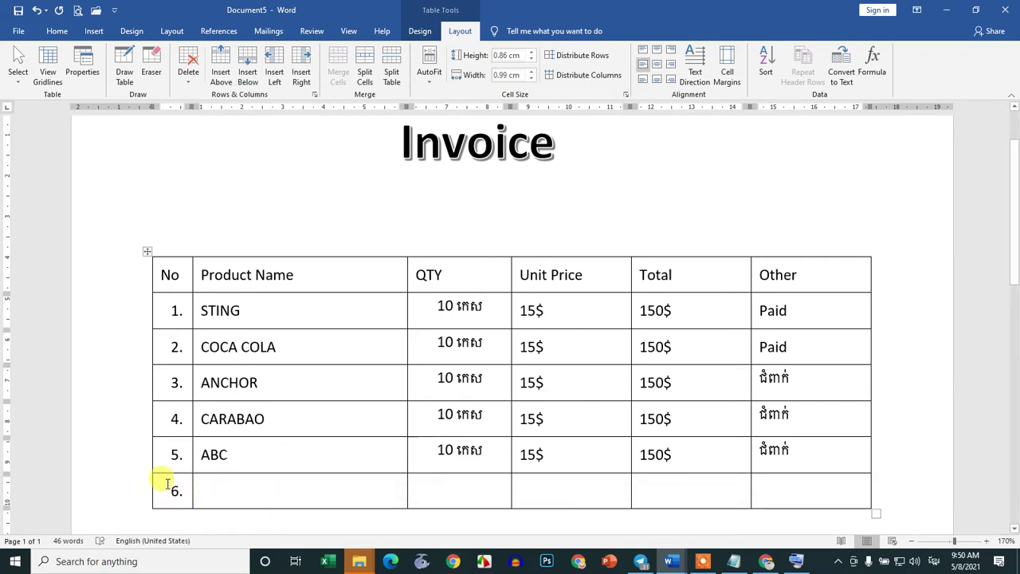
{"action": "left_click", "coordinate": [228, 484]}
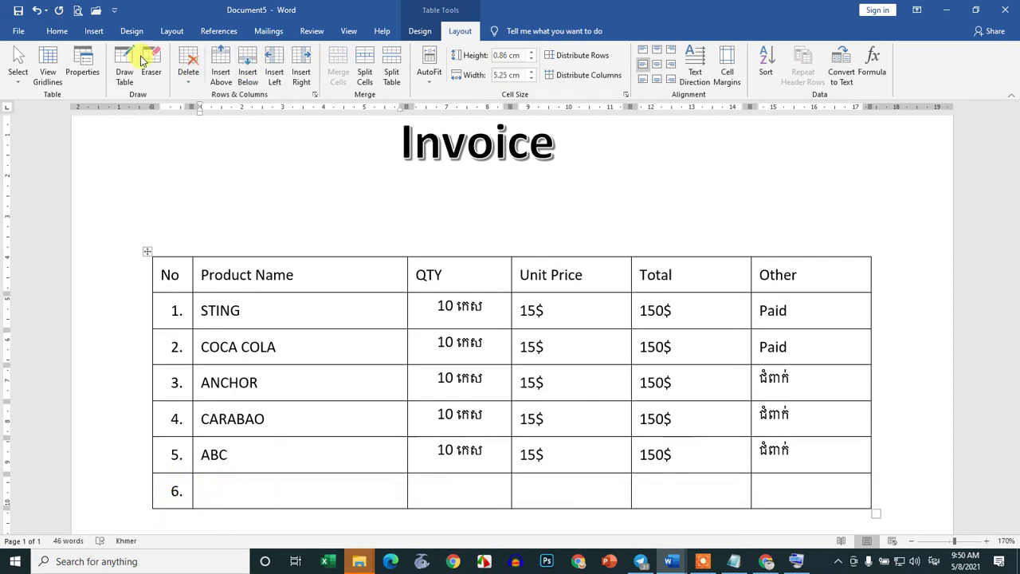
Step: Try turning off numbering in row 6, then undo back to a five-row table
{"action": "left_click", "coordinate": [57, 31]}
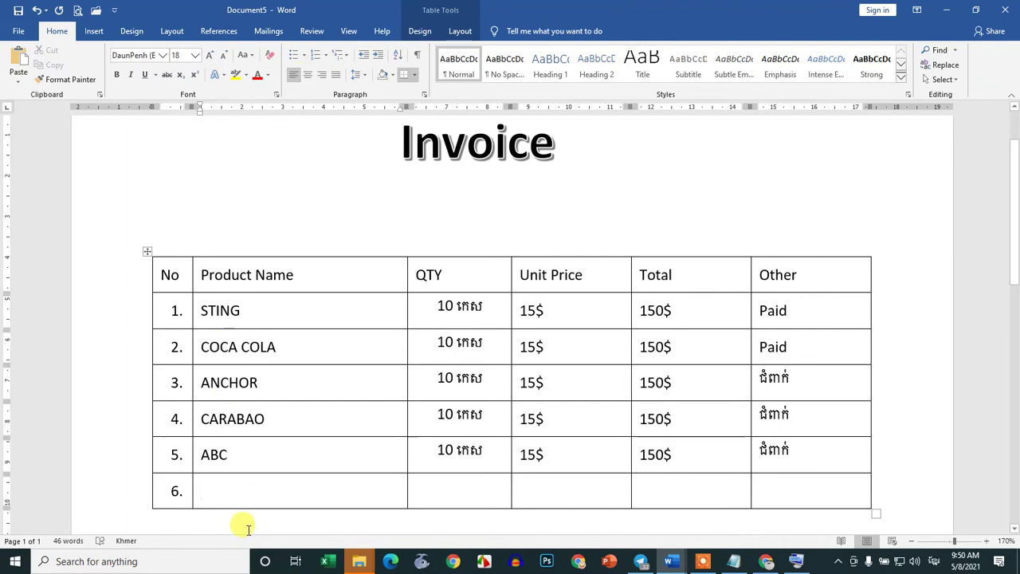
{"action": "left_click", "coordinate": [176, 489]}
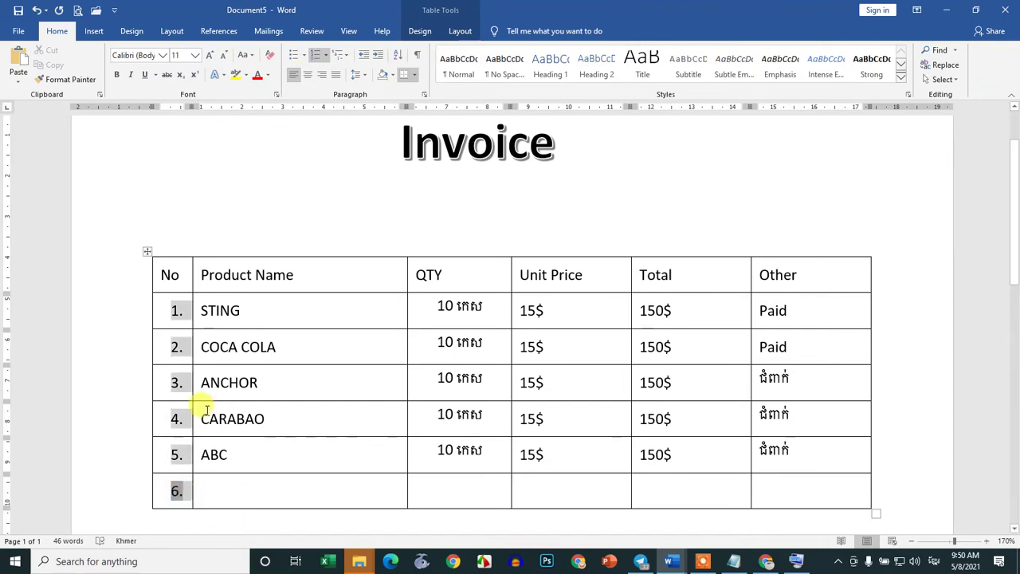
{"action": "left_click", "coordinate": [227, 513]}
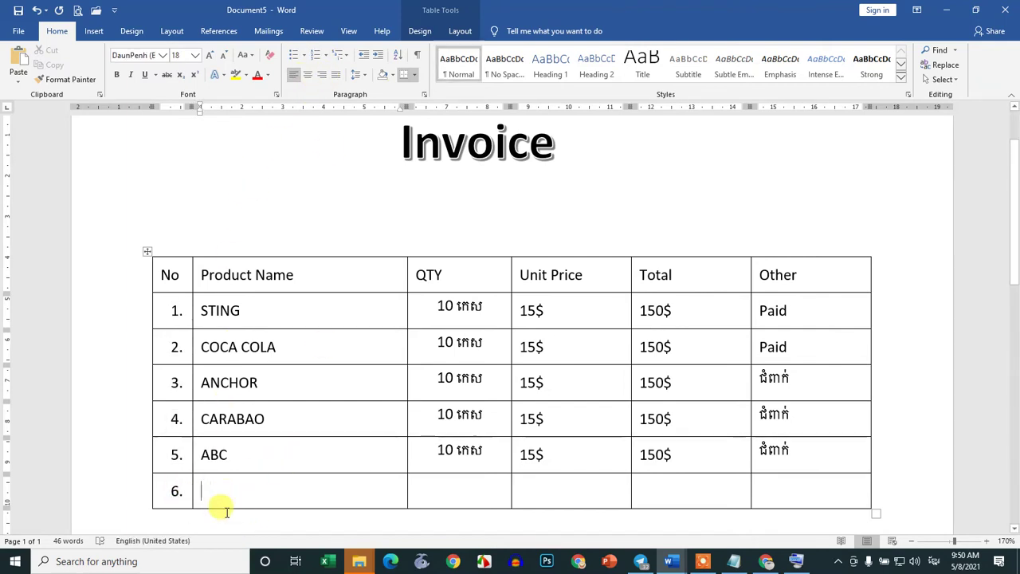
{"action": "left_click", "coordinate": [325, 60]}
{"action": "left_click", "coordinate": [337, 171]}
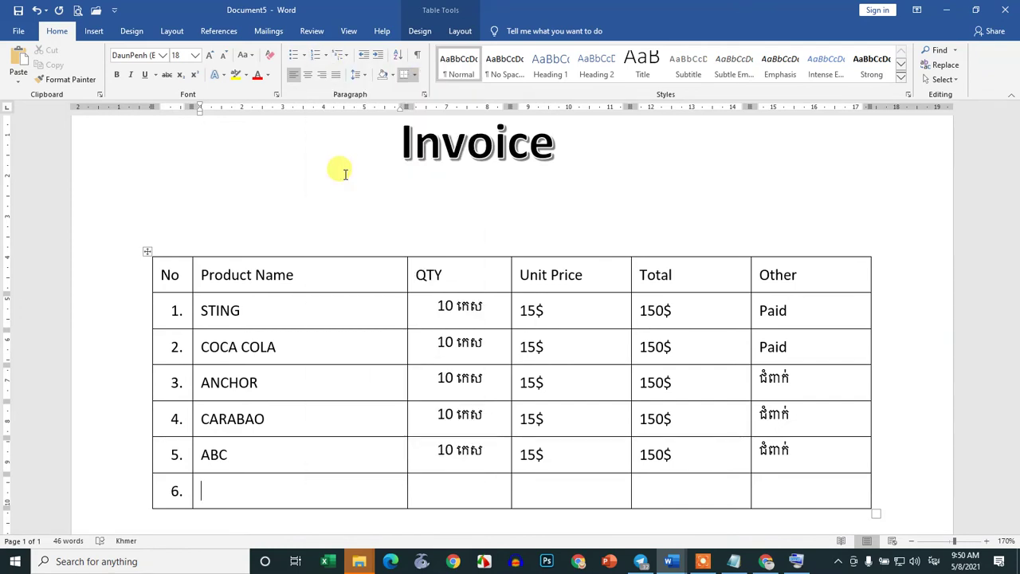
{"action": "left_click", "coordinate": [177, 497]}
{"action": "left_click", "coordinate": [177, 492]}
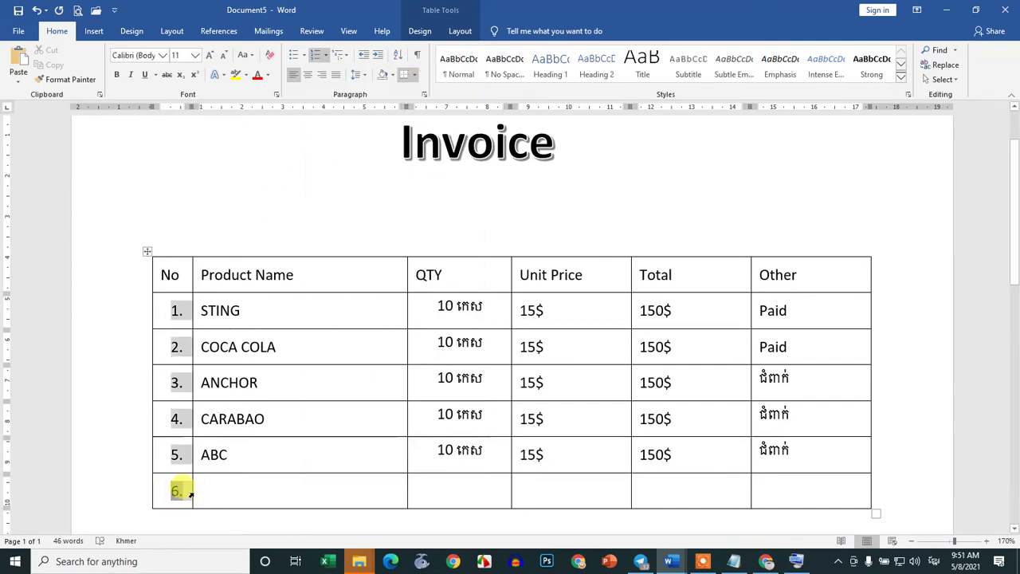
{"action": "left_click", "coordinate": [182, 495]}
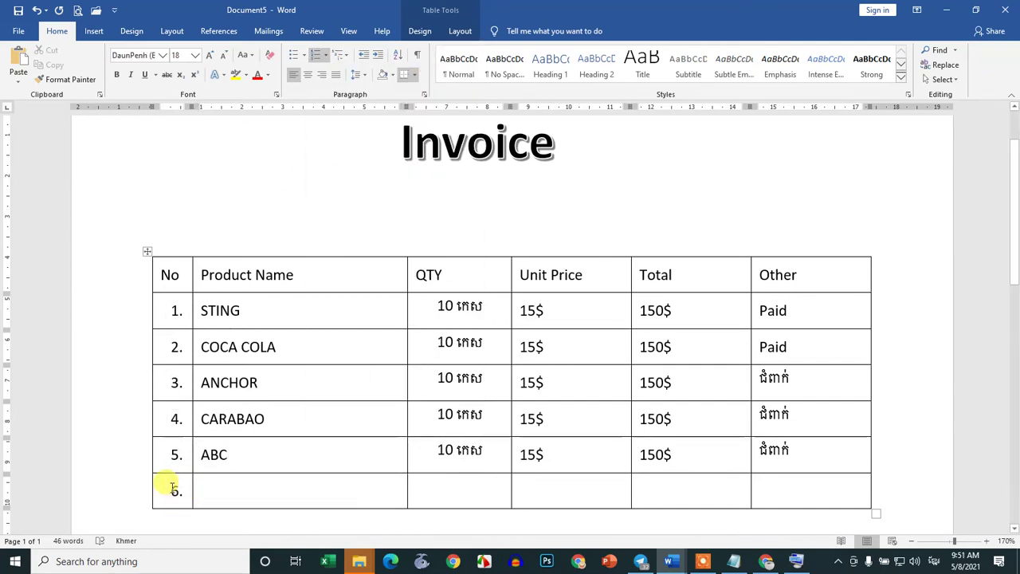
{"action": "left_click", "coordinate": [175, 491]}
{"action": "left_click", "coordinate": [185, 494]}
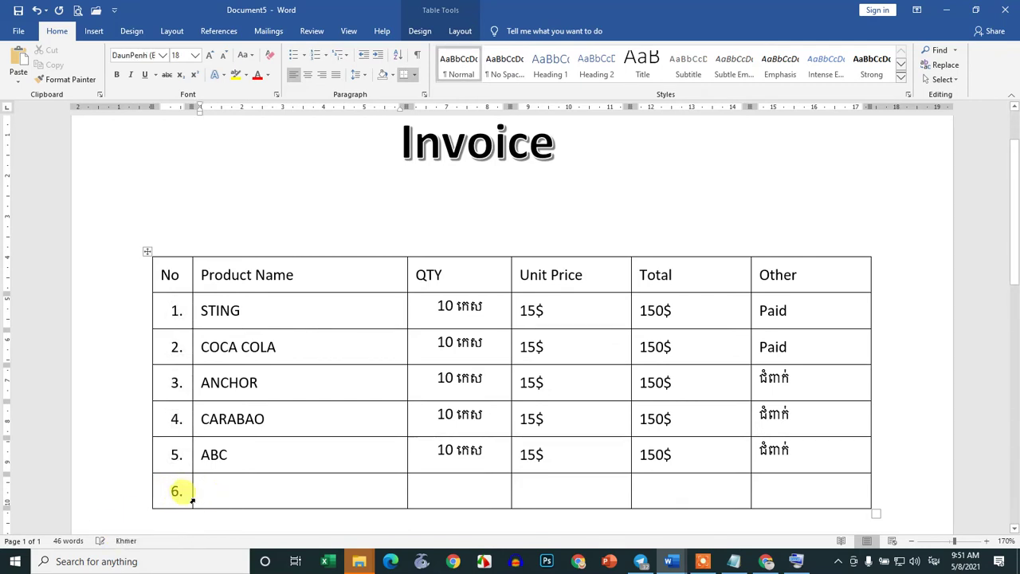
{"action": "key", "text": "ctrl+z"}
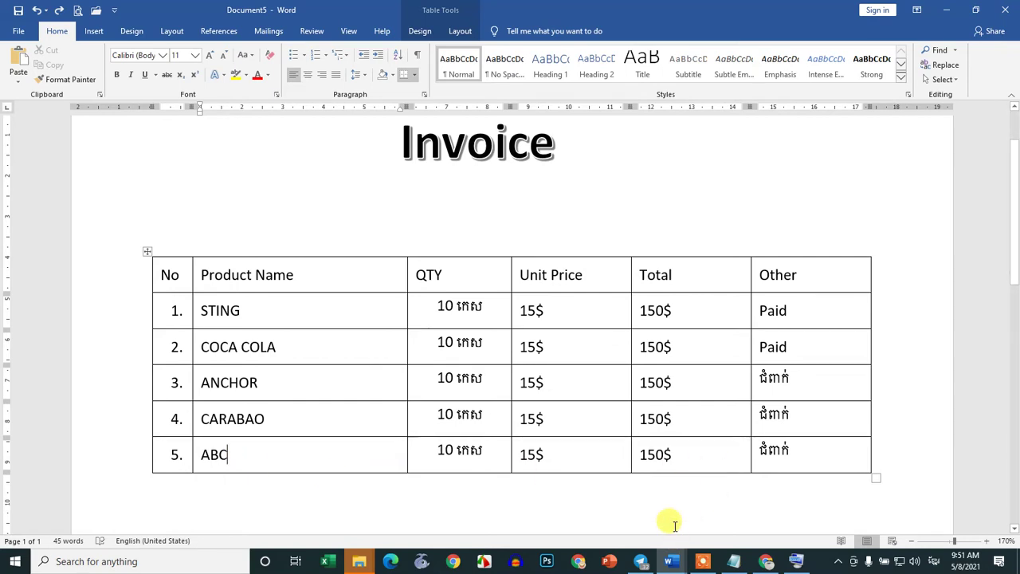
Step: Select the 1–5 row numbers, try deleting one, then restore them
{"action": "left_click", "coordinate": [197, 454]}
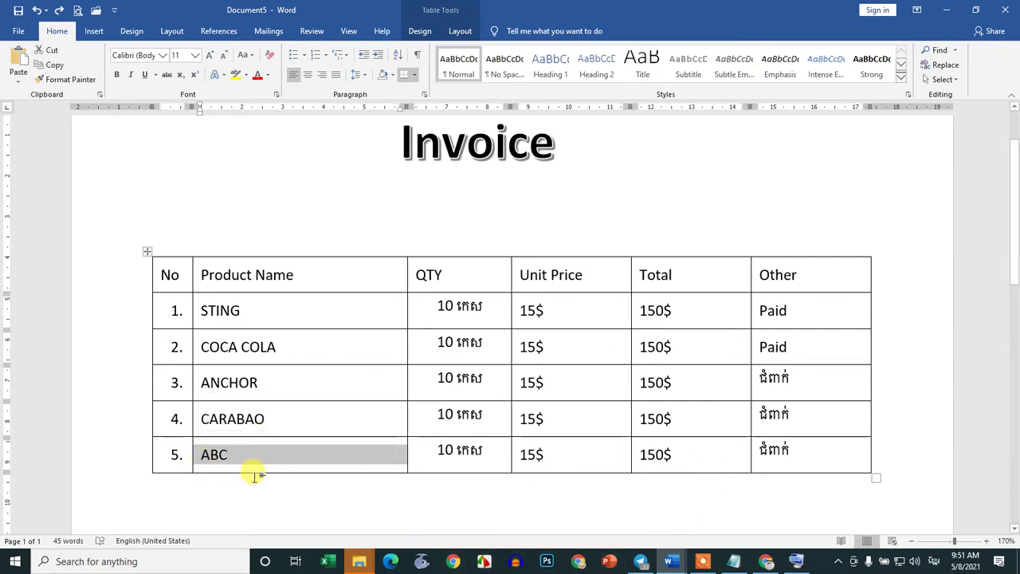
{"action": "left_click", "coordinate": [175, 310]}
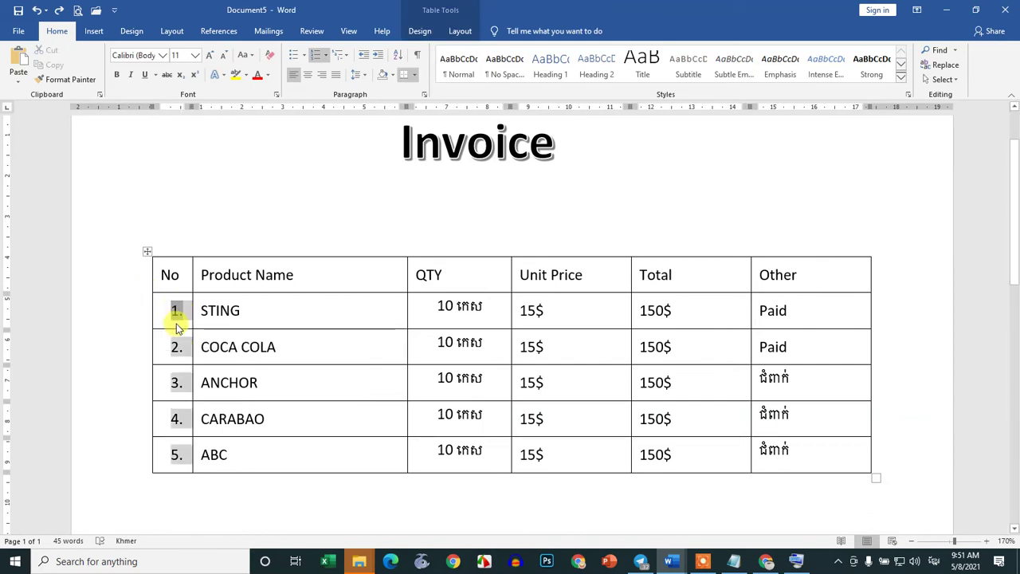
{"action": "left_click", "coordinate": [324, 55]}
{"action": "left_click", "coordinate": [338, 178]}
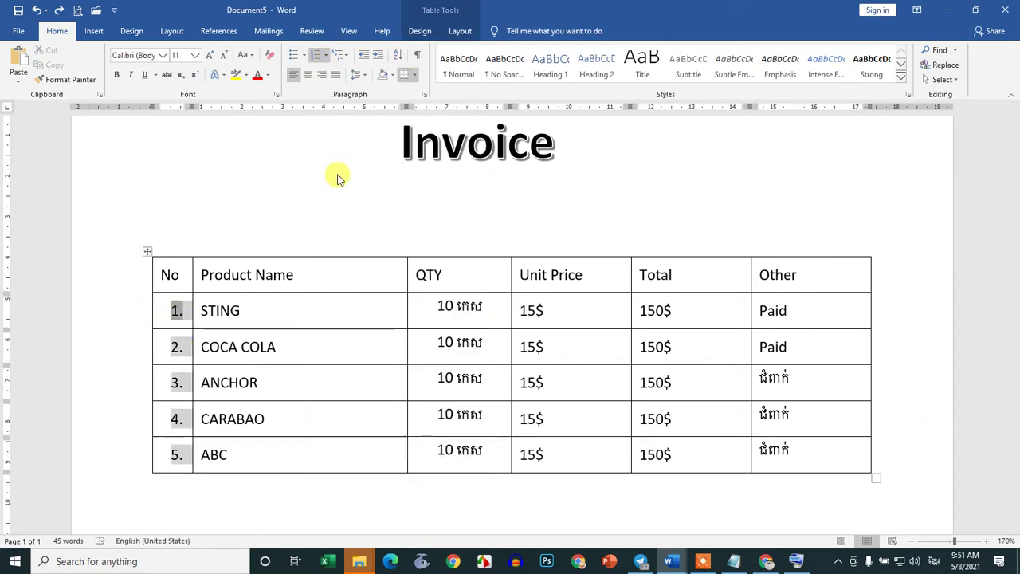
{"action": "key", "text": "BackSpace"}
{"action": "key", "text": "ctrl+z"}
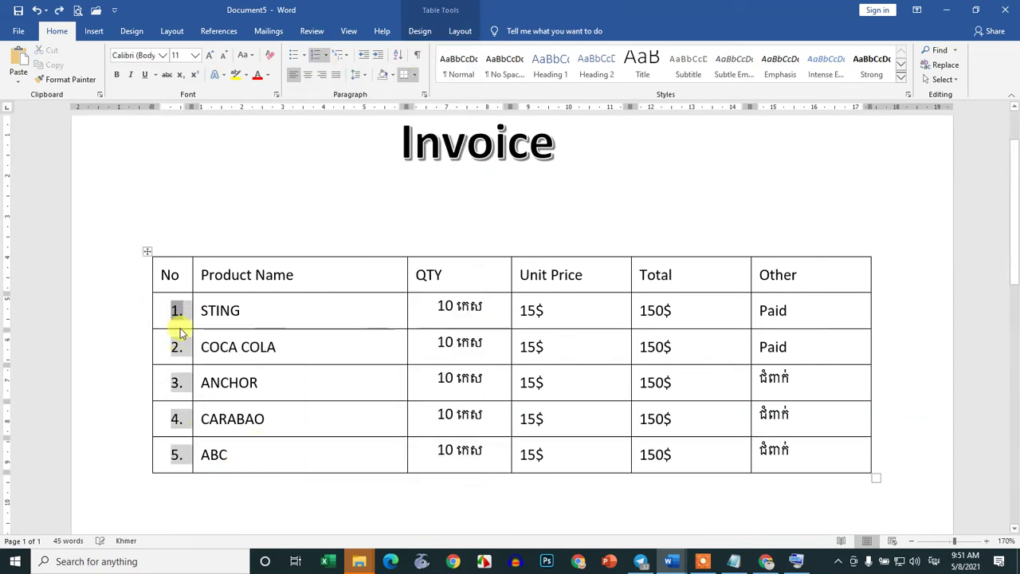
Step: Set numbering to None for the STING row, then for the other four No cells
{"action": "left_click", "coordinate": [324, 55]}
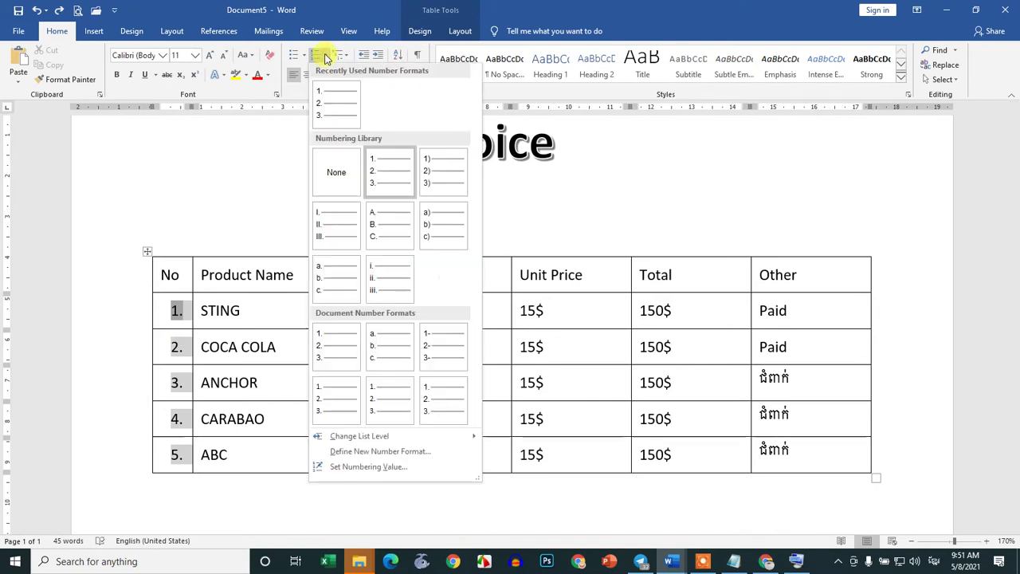
{"action": "left_click", "coordinate": [338, 163]}
{"action": "left_click", "coordinate": [295, 420]}
{"action": "left_click", "coordinate": [171, 345]}
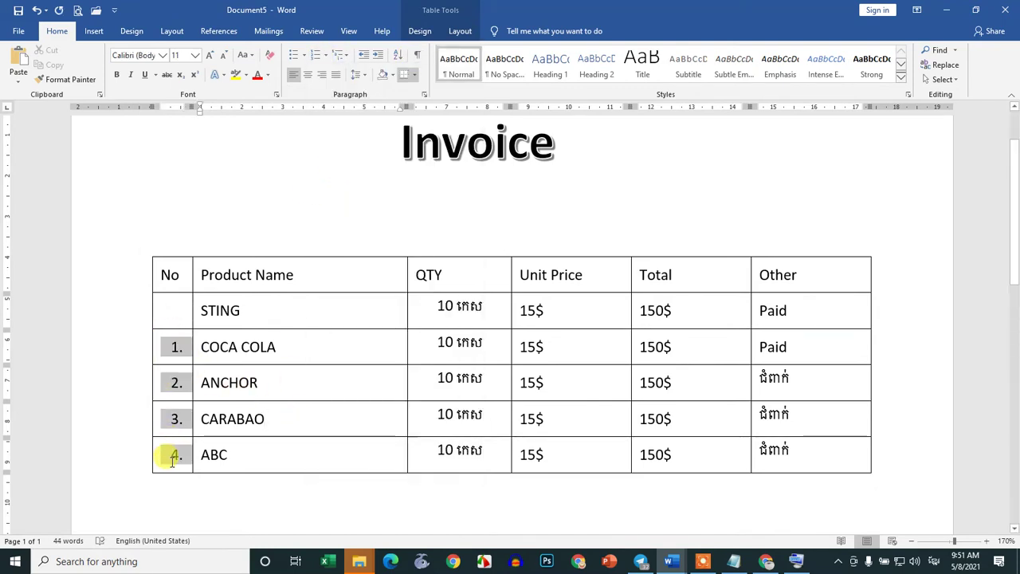
{"action": "left_click", "coordinate": [325, 55]}
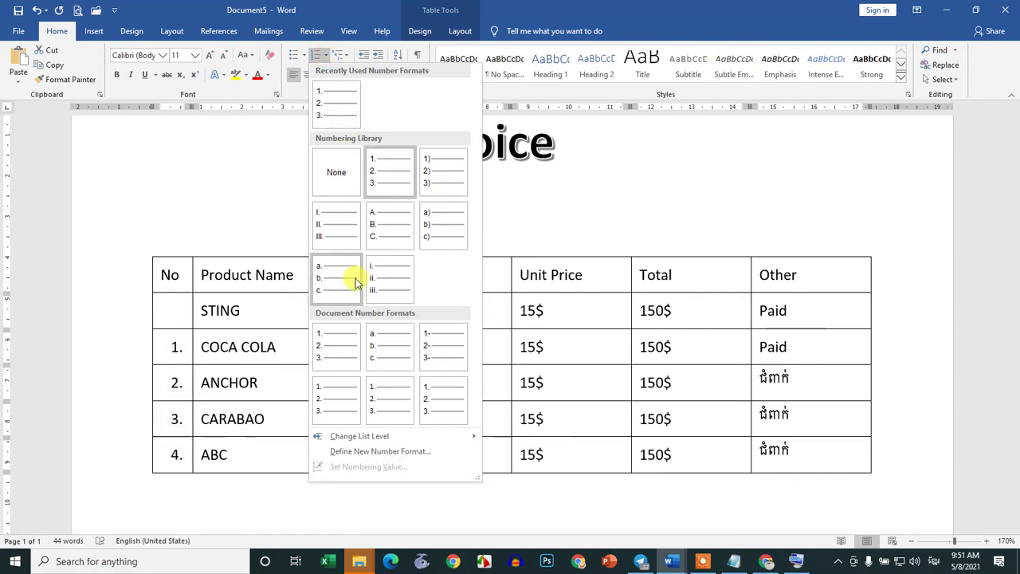
{"action": "left_click", "coordinate": [337, 183]}
{"action": "left_click", "coordinate": [239, 448]}
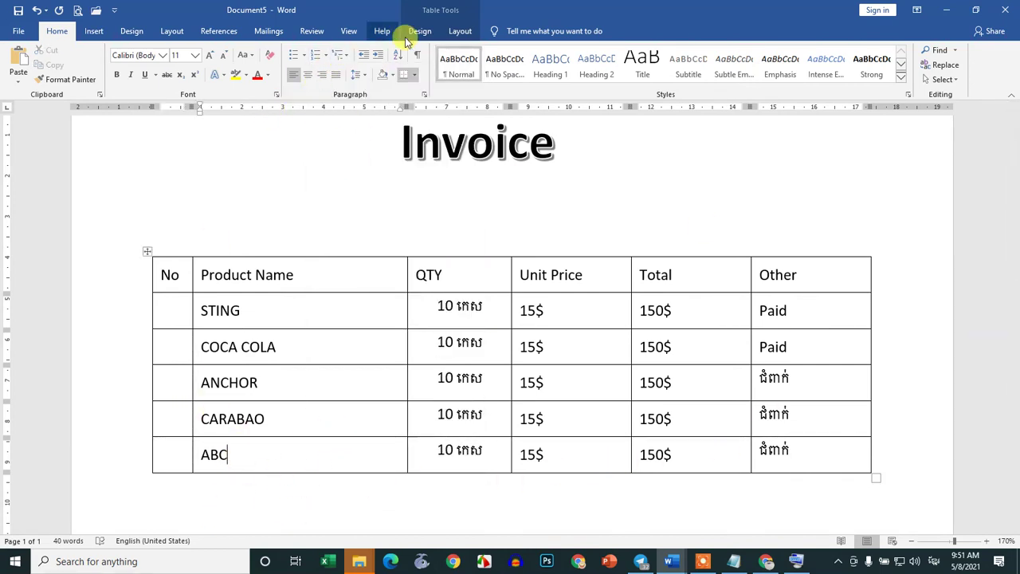
Step: Insert a row below ABC, merge its No through Total cells, then insert a second row beneath it
{"action": "left_click", "coordinate": [459, 31]}
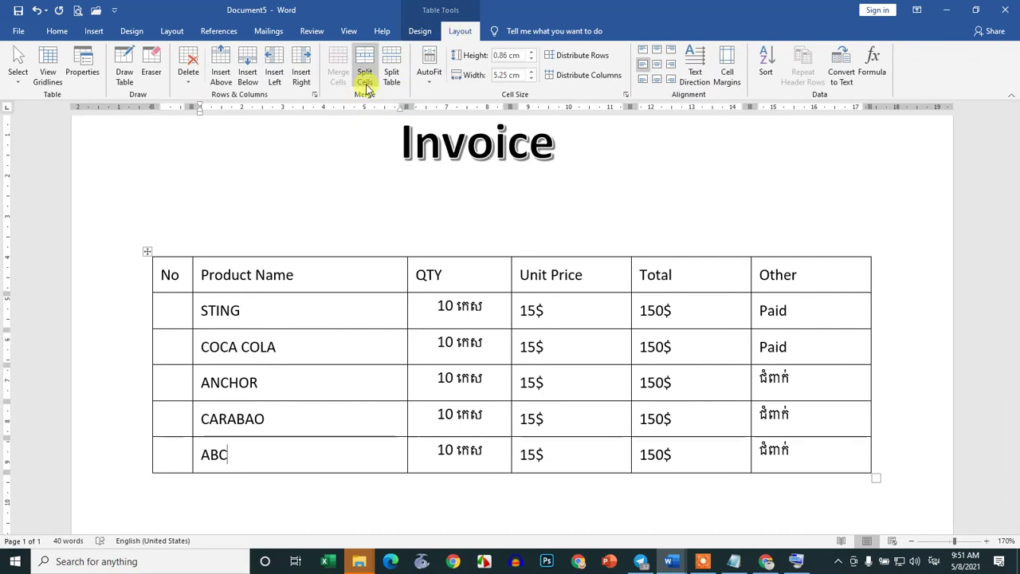
{"action": "left_click", "coordinate": [247, 75]}
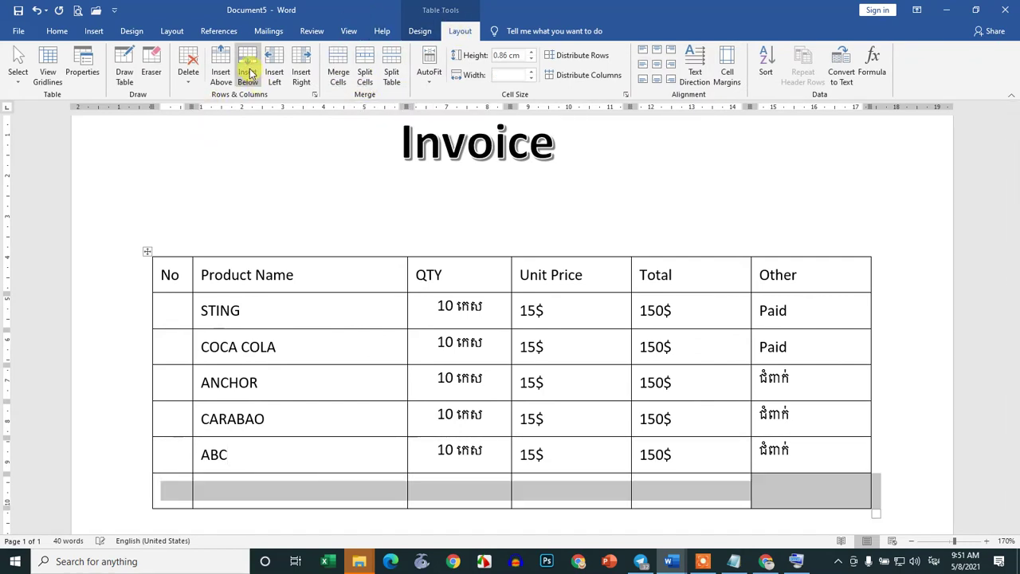
{"action": "left_click_drag", "start_coordinate": [178, 499], "coordinate": [660, 498]}
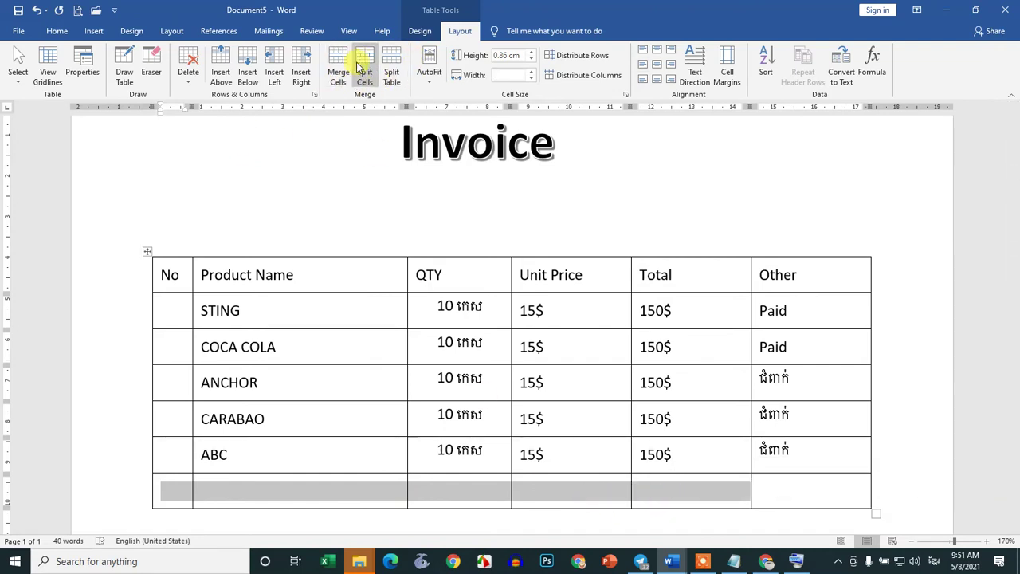
{"action": "left_click", "coordinate": [338, 65]}
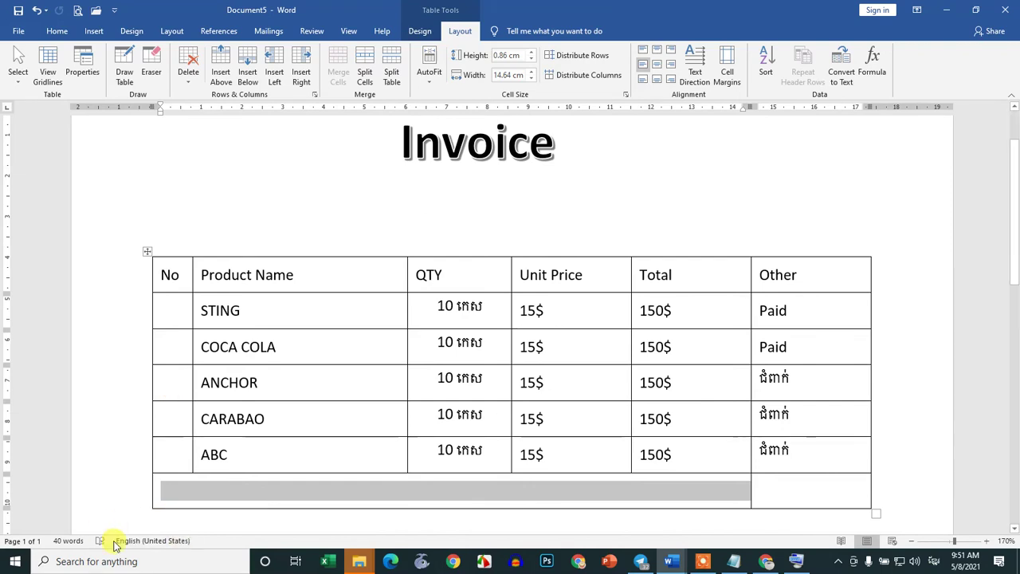
{"action": "left_click", "coordinate": [220, 68]}
{"action": "scroll", "coordinate": [211, 343], "scroll_direction": "down", "scroll_amount": 3}
{"action": "left_click", "coordinate": [238, 325]}
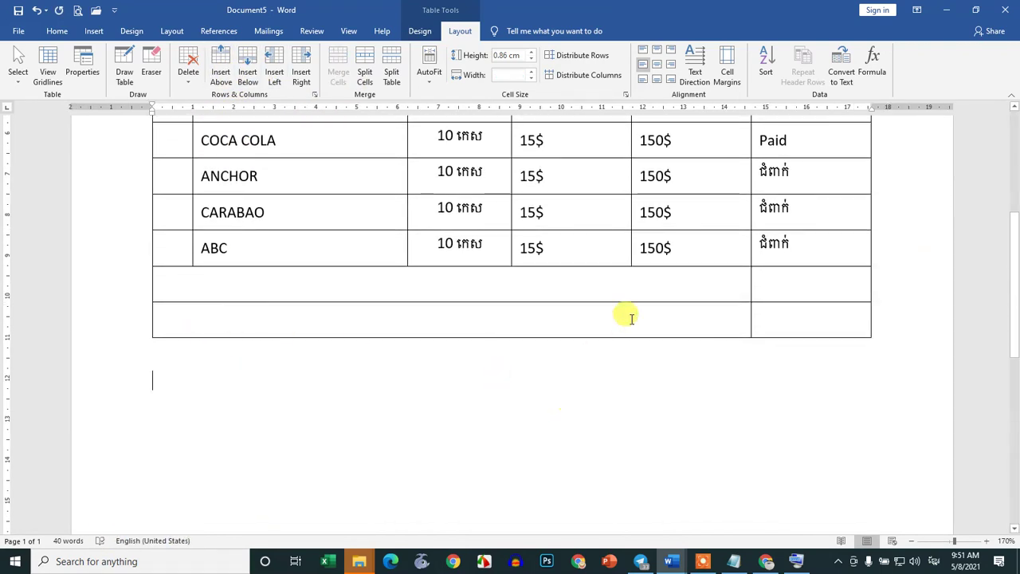
Step: Switch to the Khmer keyboard and type ទឹកប្រាក់សរុប in the first merged totals cell
{"action": "left_click", "coordinate": [645, 284]}
{"action": "key", "text": "alt+shift"}
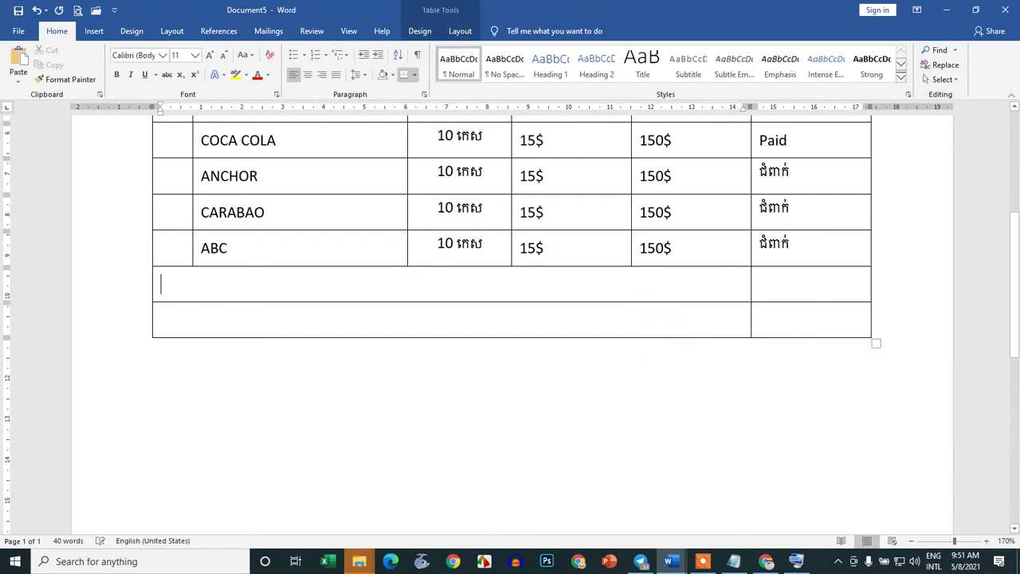
{"action": "type", "text": "Tw"}
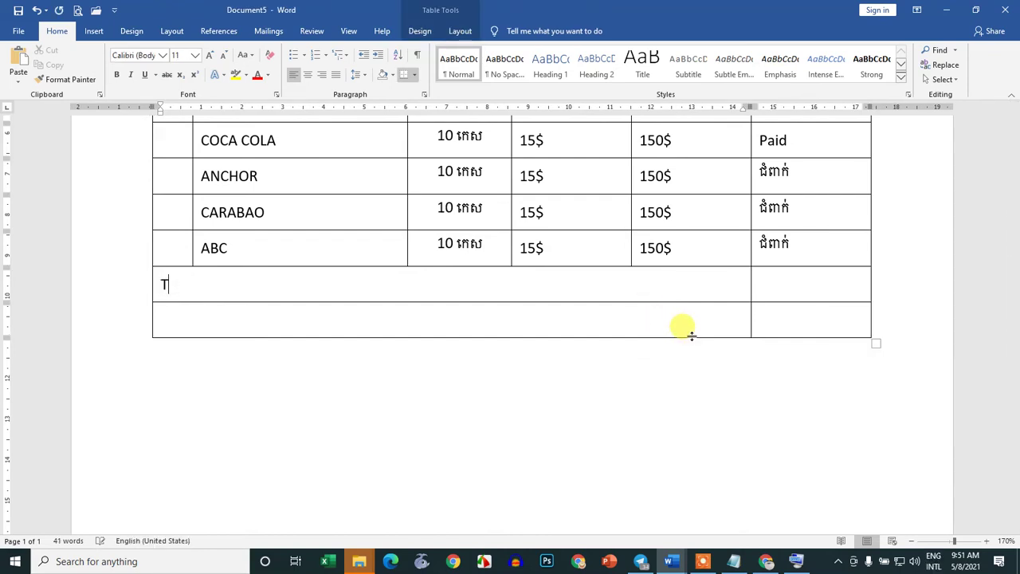
{"action": "key", "text": "alt+shift"}
{"action": "key", "text": "ctrl+shift+g"}
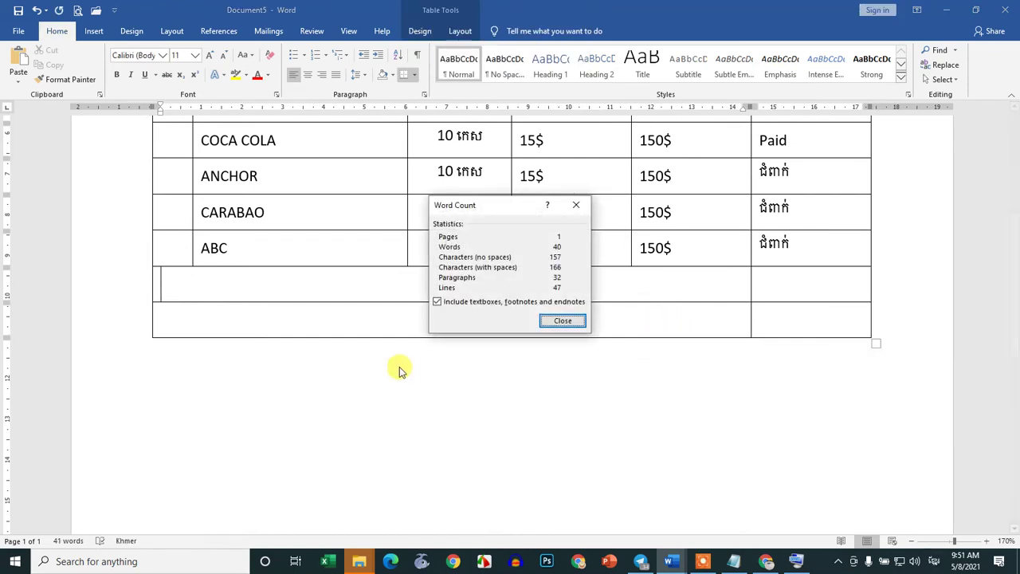
{"action": "left_click", "coordinate": [571, 321]}
{"action": "scroll", "coordinate": [478, 367], "scroll_direction": "up", "scroll_amount": 1}
{"action": "type", "text": "ទឹកប្រាក់សរុប"}
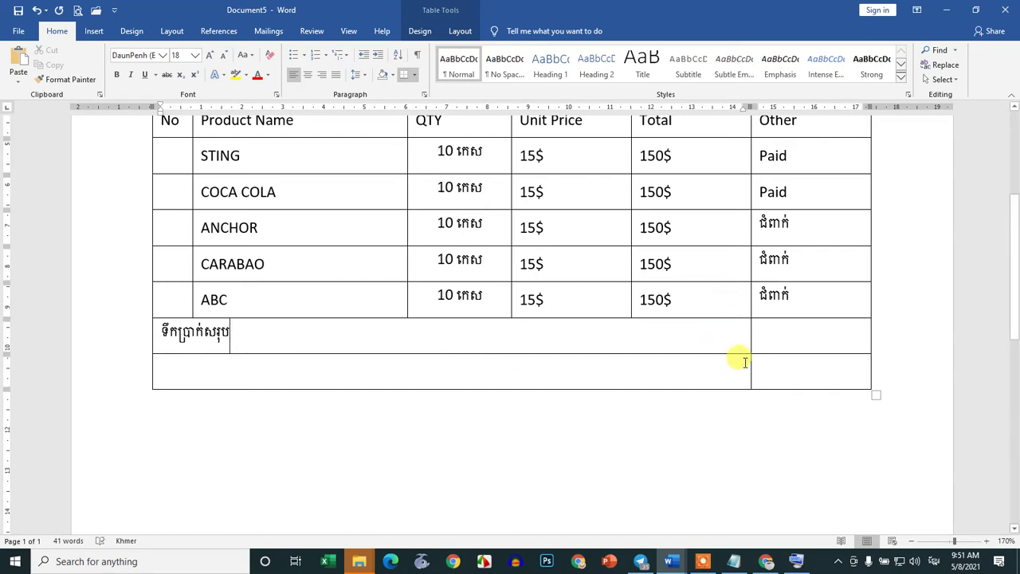
{"action": "scroll", "coordinate": [729, 359], "scroll_direction": "up", "scroll_amount": 2}
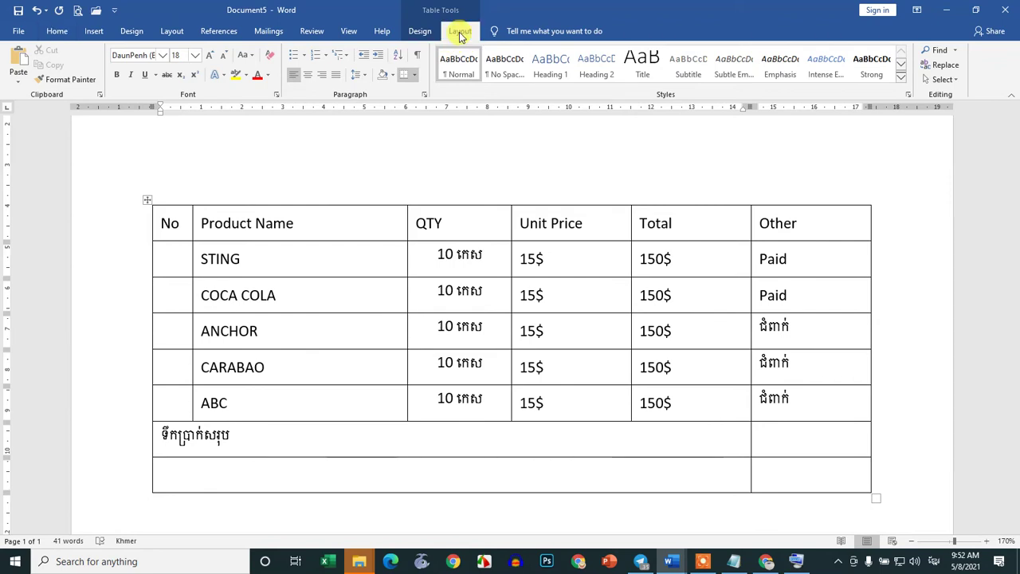
Step: Right-align the Khmer total label in its cell and make it bold
{"action": "left_click", "coordinate": [460, 31]}
{"action": "left_click", "coordinate": [670, 65]}
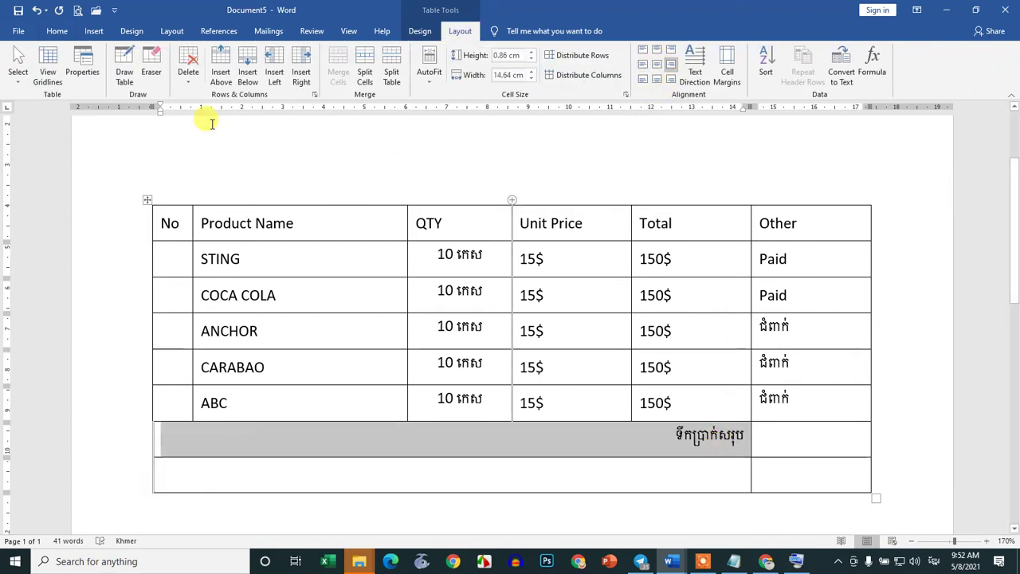
{"action": "left_click", "coordinate": [63, 33]}
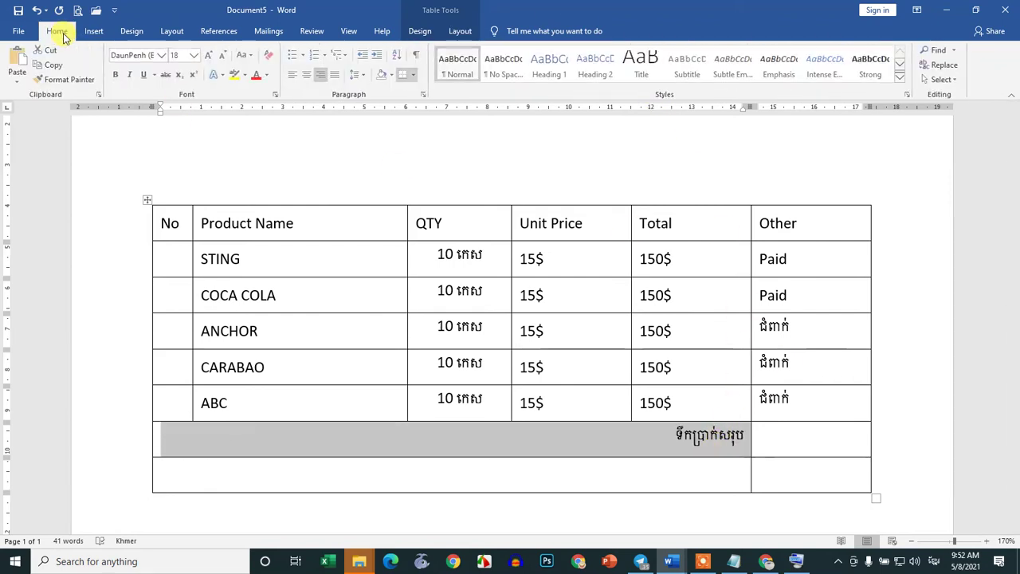
{"action": "left_click", "coordinate": [117, 74]}
Step: Set the label's font to Khmer OS Muol Light and shrink it to 14 point
{"action": "left_click", "coordinate": [135, 54]}
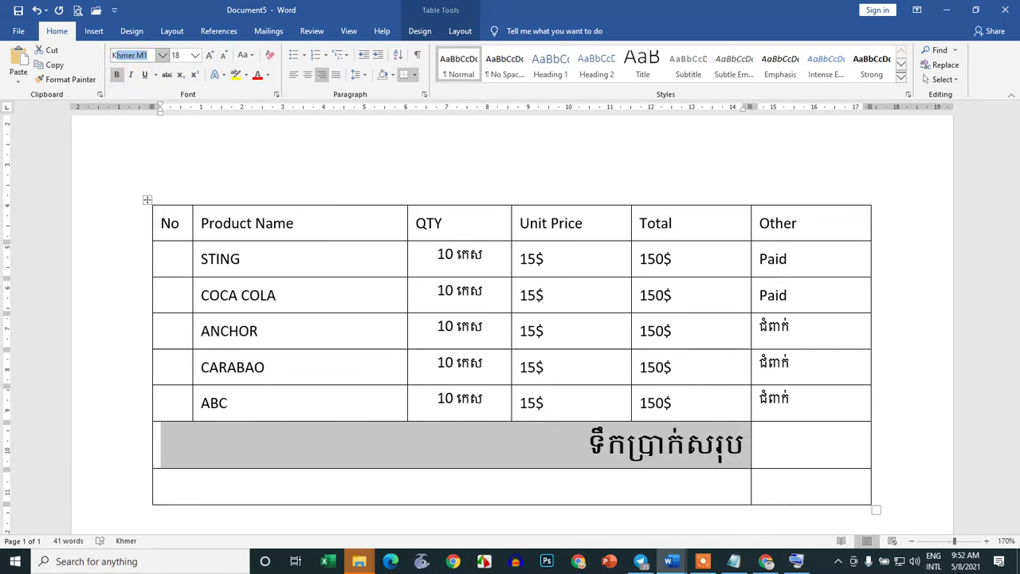
{"action": "type", "text": "Khmer "}
{"action": "type", "text": "oul"}
{"action": "type", "text": " lig"}
{"action": "key", "text": "Return"}
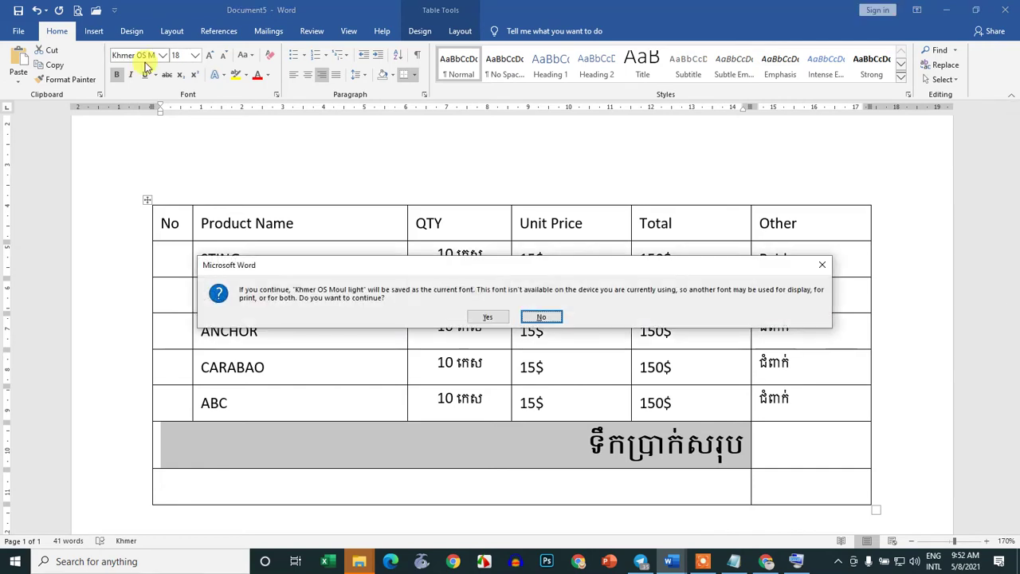
{"action": "key", "text": "Escape"}
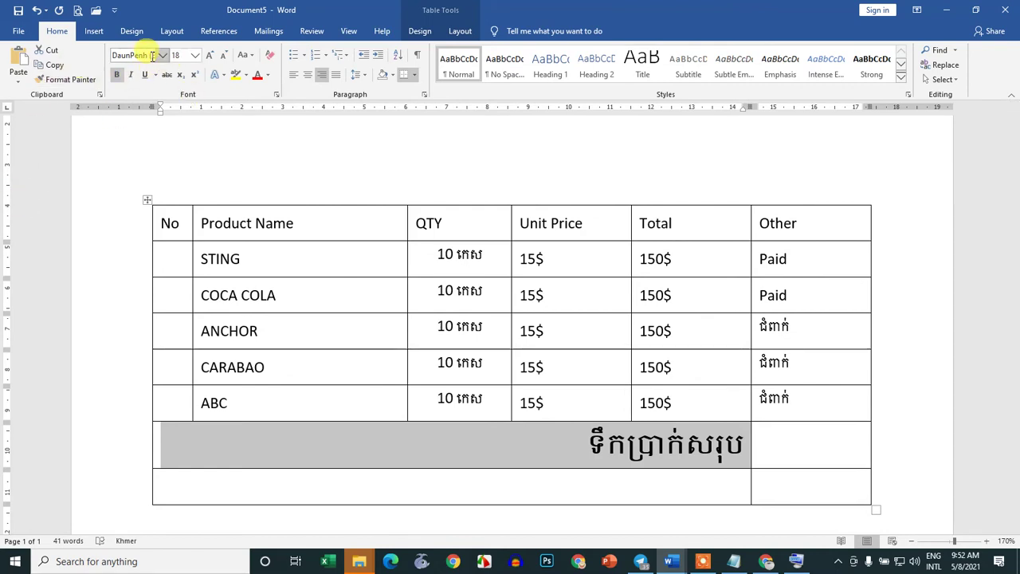
{"action": "left_click", "coordinate": [143, 57]}
{"action": "type", "text": "Khmer"}
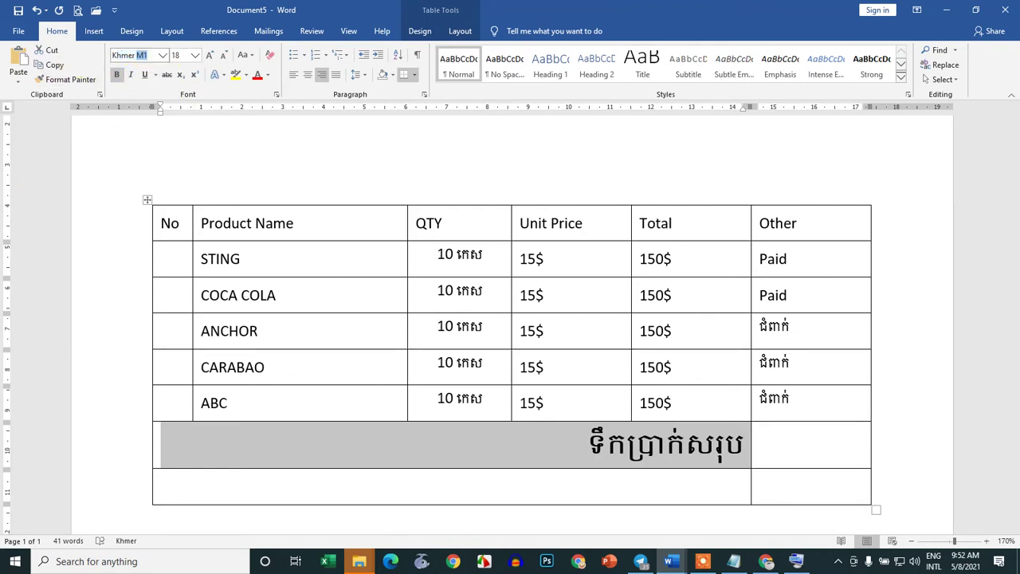
{"action": "type", "text": "OS Muol Light"}
{"action": "key", "text": "Return"}
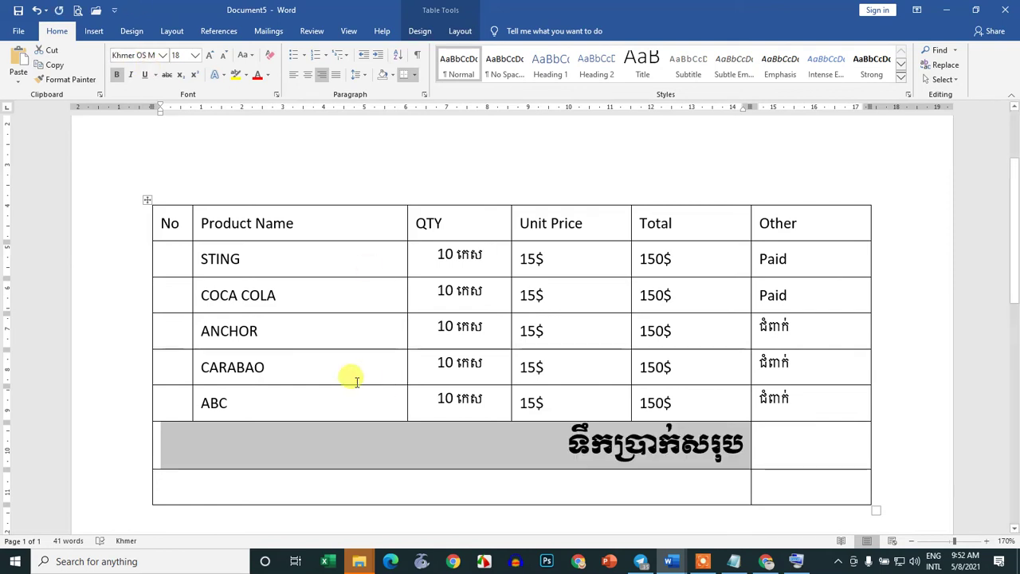
{"action": "left_click", "coordinate": [223, 58]}
{"action": "left_click", "coordinate": [223, 58]}
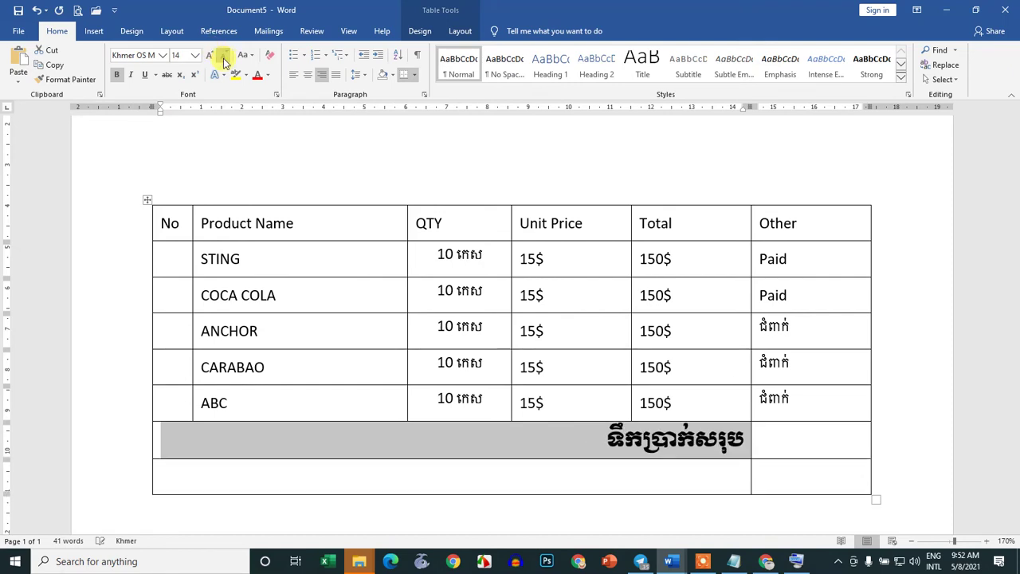
{"action": "left_click", "coordinate": [223, 59]}
Step: Delete the Khmer total label, then undo back to the earlier split bottom-row layout
{"action": "left_click", "coordinate": [829, 448]}
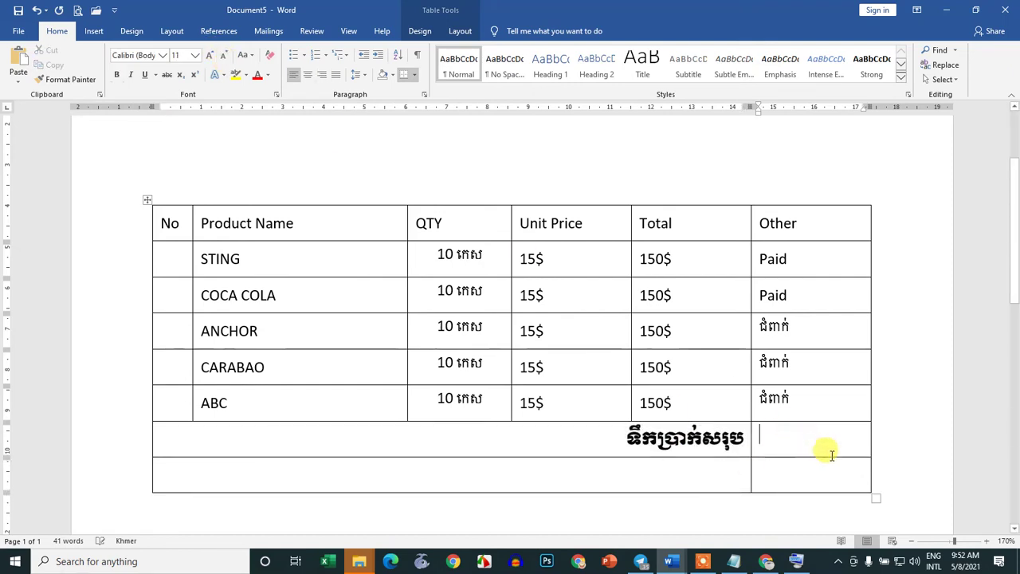
{"action": "left_click_drag", "start_coordinate": [669, 261], "coordinate": [677, 393]}
{"action": "left_click", "coordinate": [669, 367]}
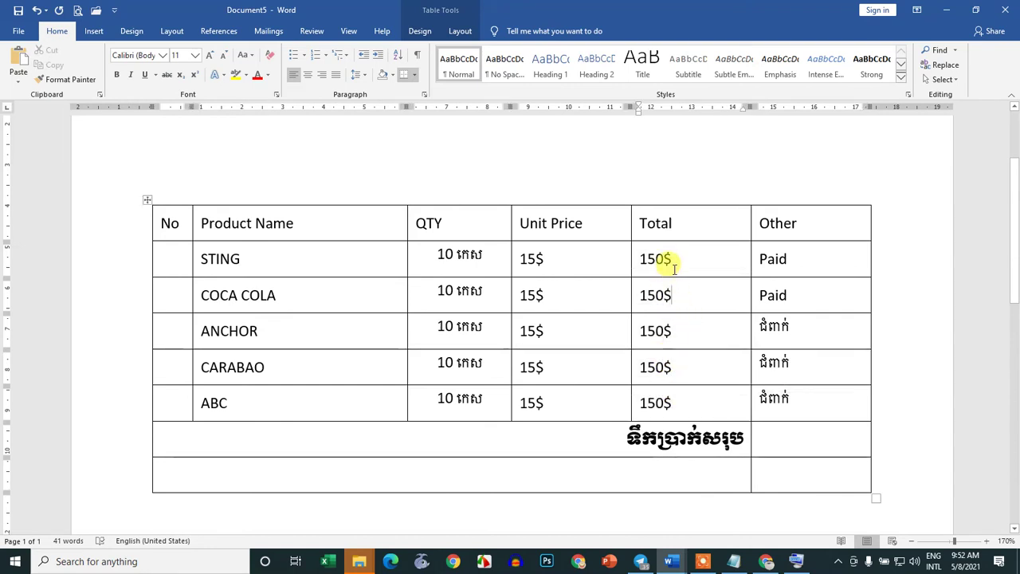
{"action": "left_click", "coordinate": [790, 443]}
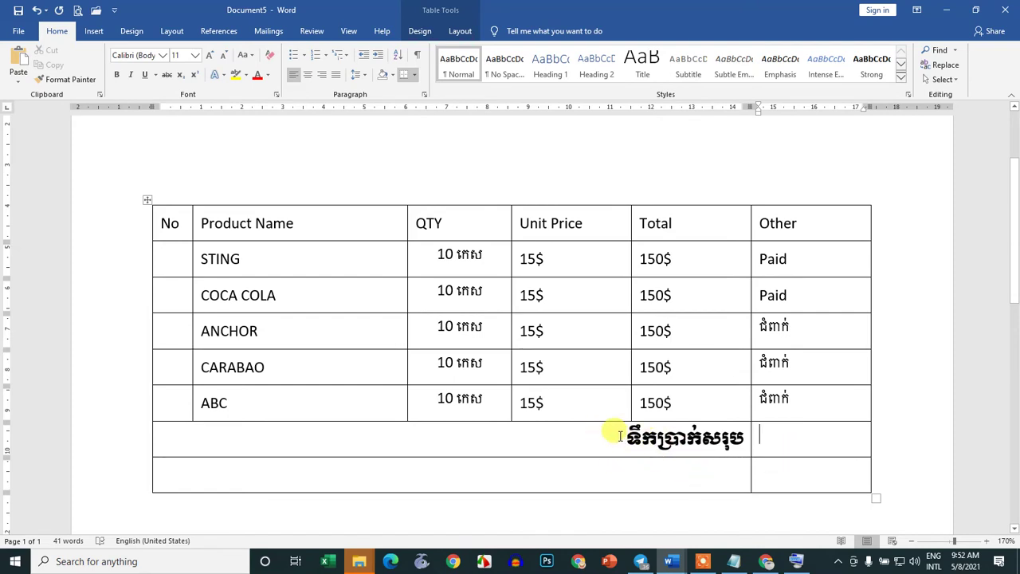
{"action": "left_click_drag", "start_coordinate": [620, 435], "coordinate": [679, 449]}
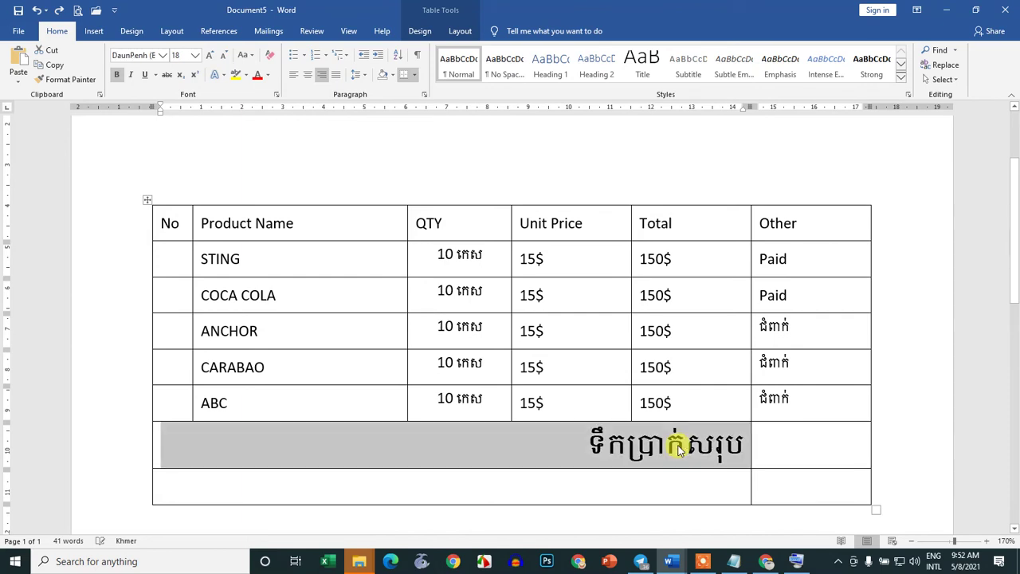
{"action": "key", "text": "ctrl+l"}
{"action": "key", "text": "Delete"}
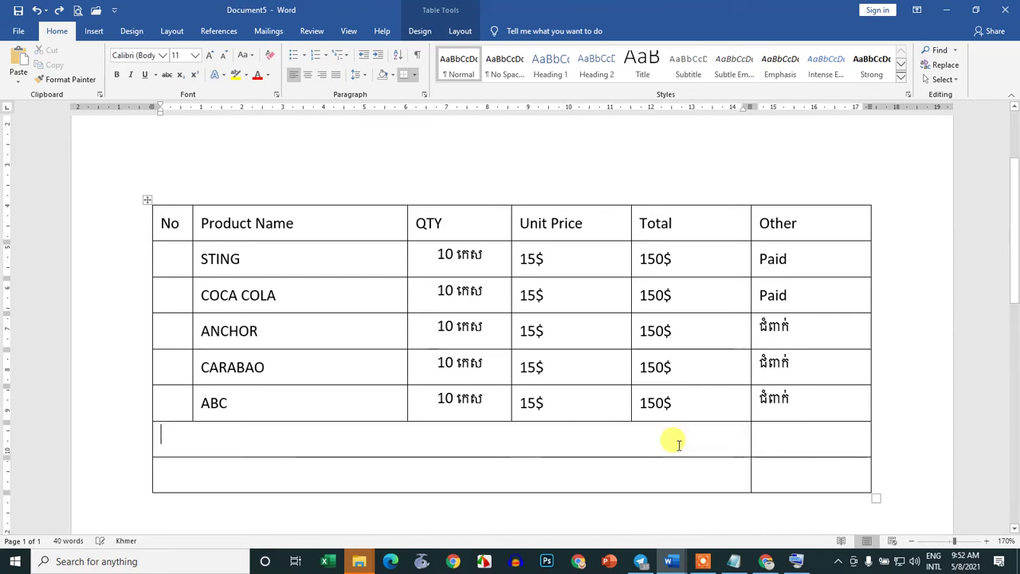
{"action": "type", "text": "Te"}
{"action": "key", "text": "BackSpace"}
{"action": "key", "text": "BackSpace"}
{"action": "type", "text": "T"}
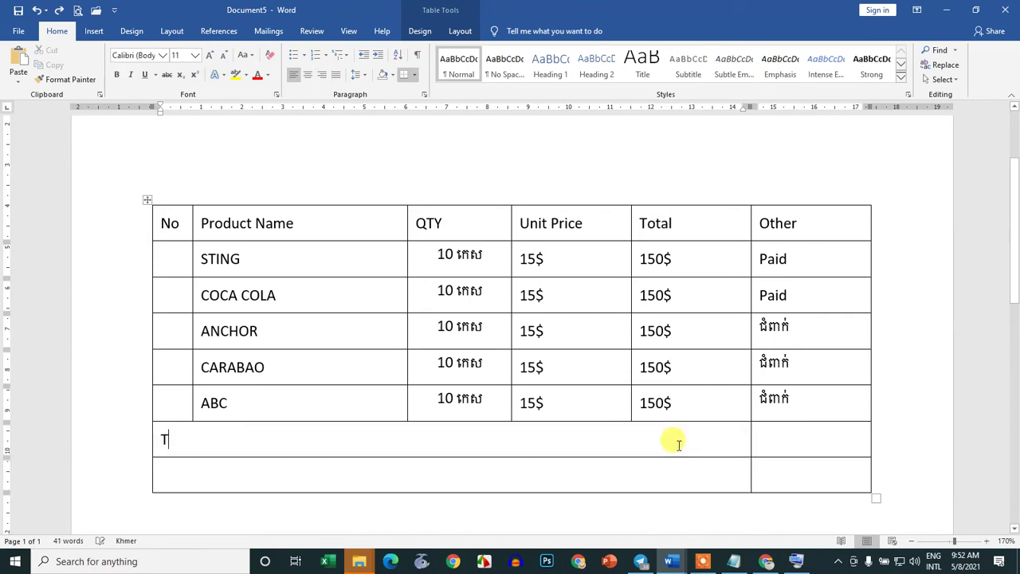
{"action": "key", "text": "BackSpace"}
{"action": "key", "text": "BackSpace"}
{"action": "key", "text": "ctrl+z"}
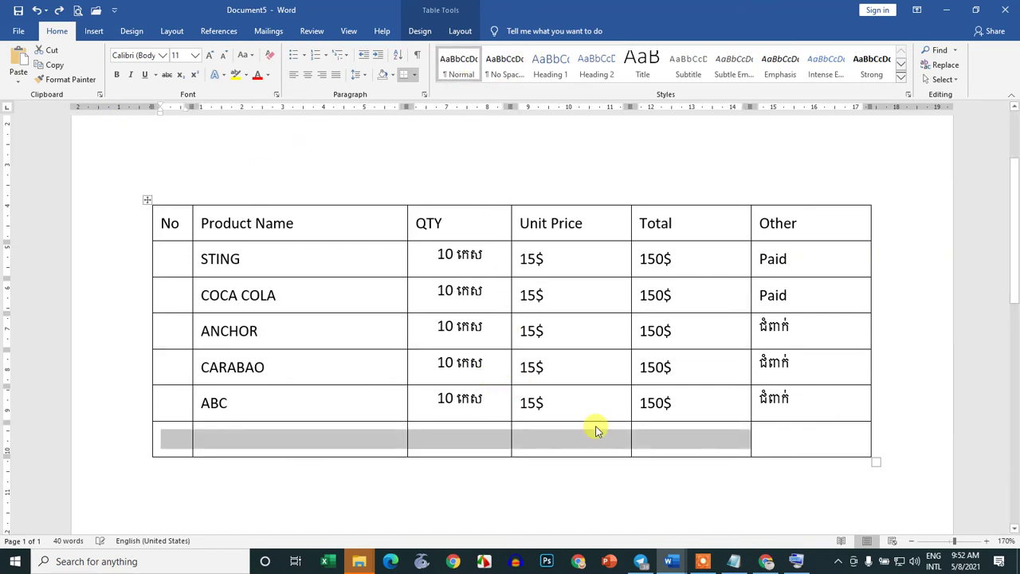
Step: Merge the bottom row's No through Unit Price cells into one and start typing 'Total' there
{"action": "key", "text": "ctrl+z"}
{"action": "left_click_drag", "start_coordinate": [524, 431], "coordinate": [179, 435]}
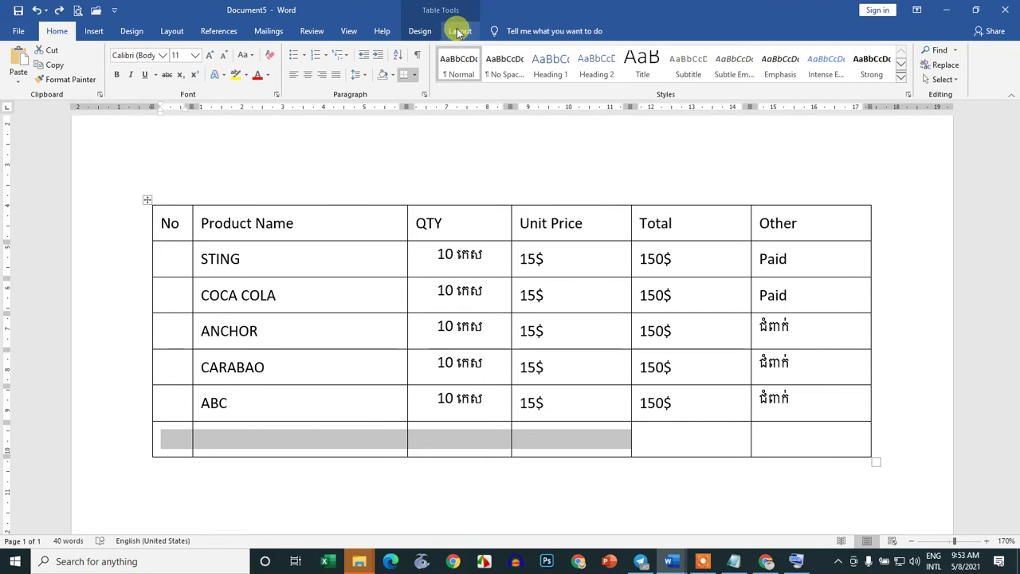
{"action": "left_click", "coordinate": [452, 29]}
{"action": "left_click", "coordinate": [338, 68]}
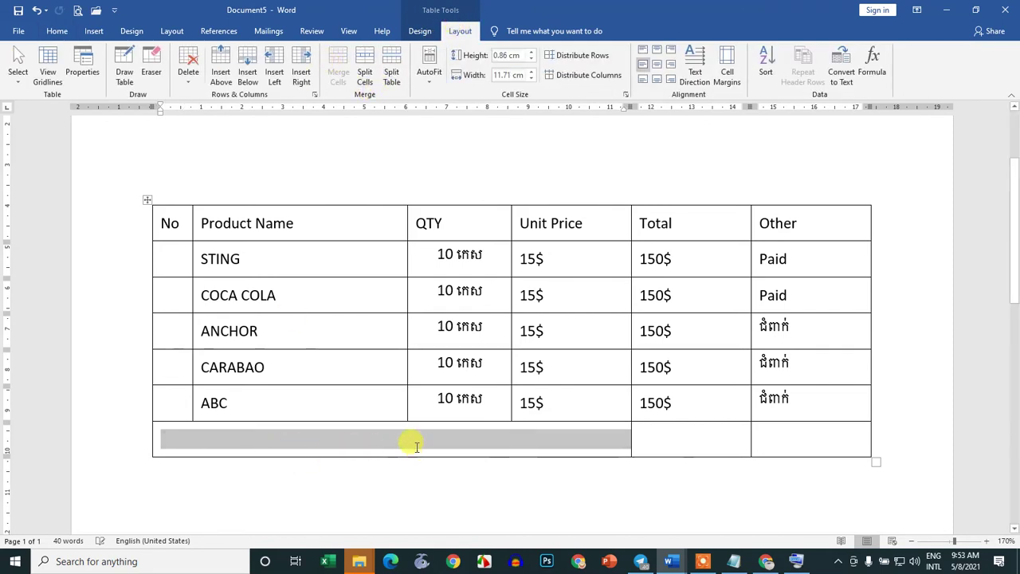
{"action": "left_click", "coordinate": [478, 443]}
{"action": "type", "text": "Total"}
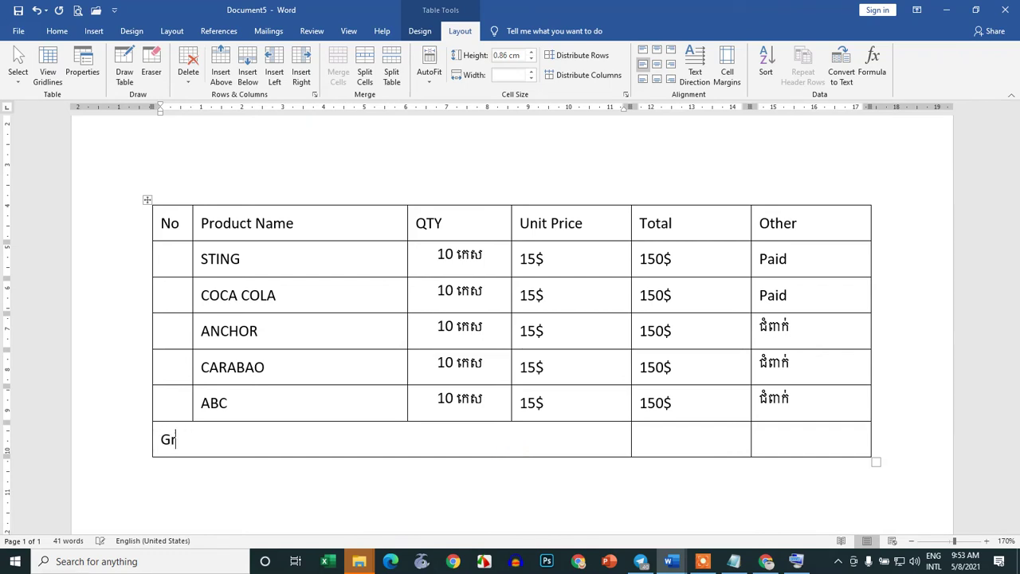
Step: Right-align the Grand Total label and enter 750$ in the row's Total cell
{"action": "left_click", "coordinate": [514, 448]}
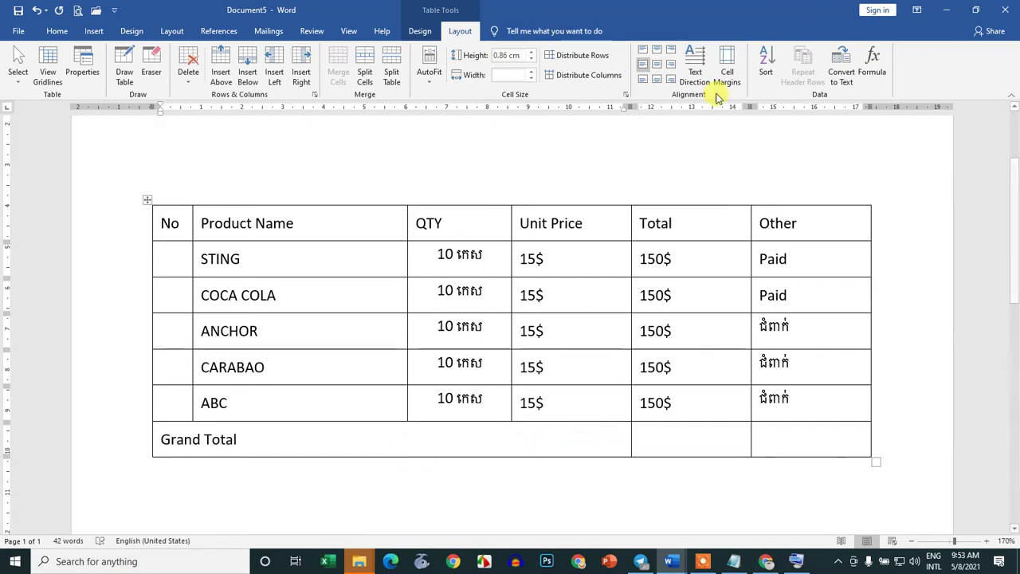
{"action": "left_click", "coordinate": [672, 64]}
{"action": "left_click", "coordinate": [673, 440]}
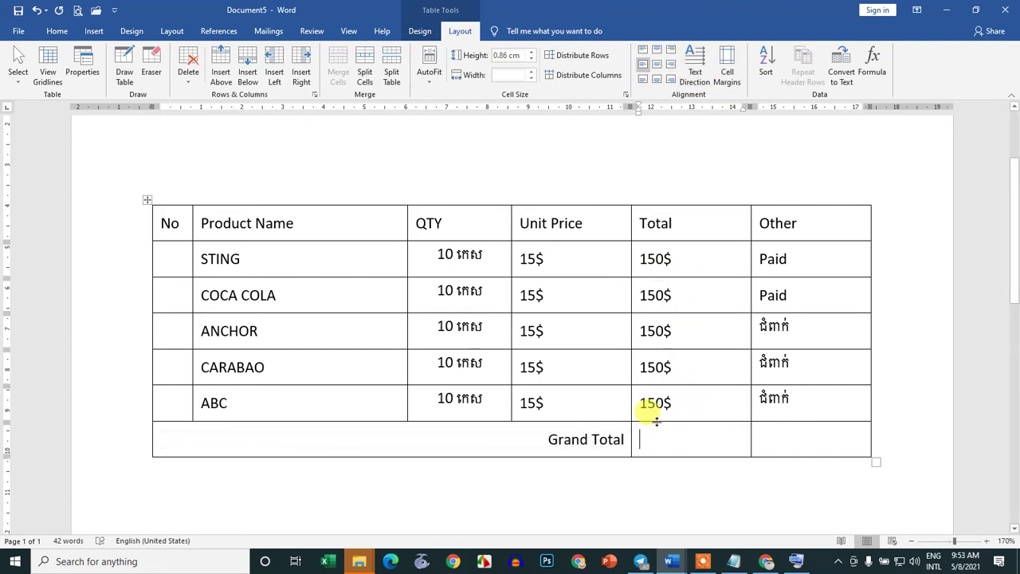
{"action": "type", "text": "75"}
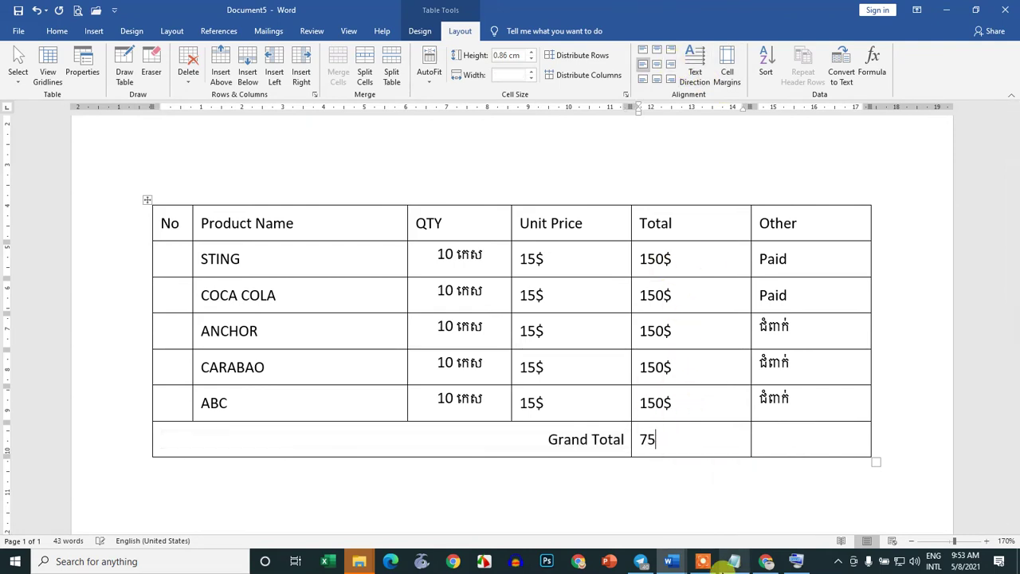
{"action": "type", "text": "0$"}
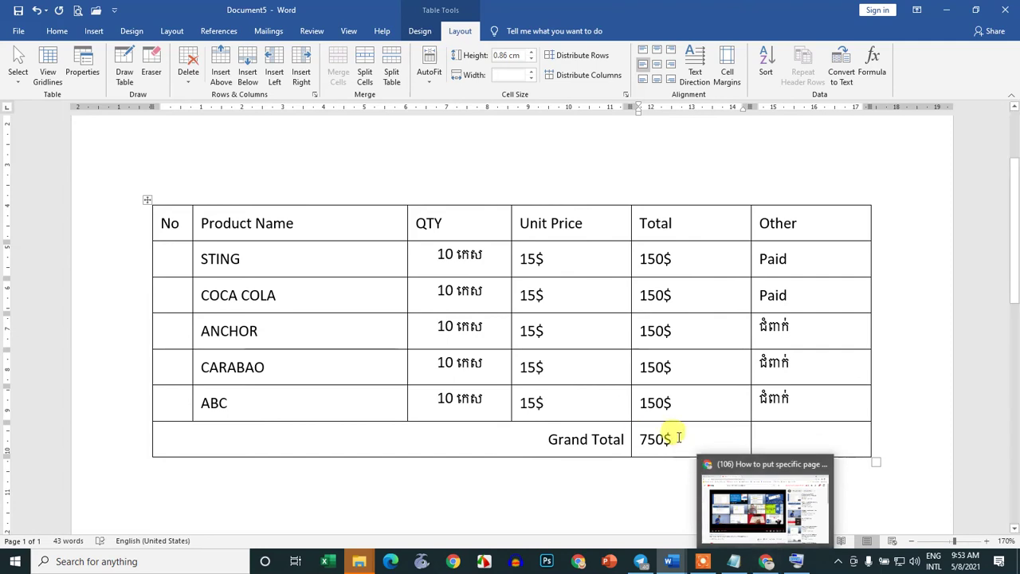
Step: Format the 750$ amount as bold, italic and underlined
{"action": "left_click_drag", "start_coordinate": [678, 437], "coordinate": [633, 439]}
{"action": "left_click", "coordinate": [68, 31]}
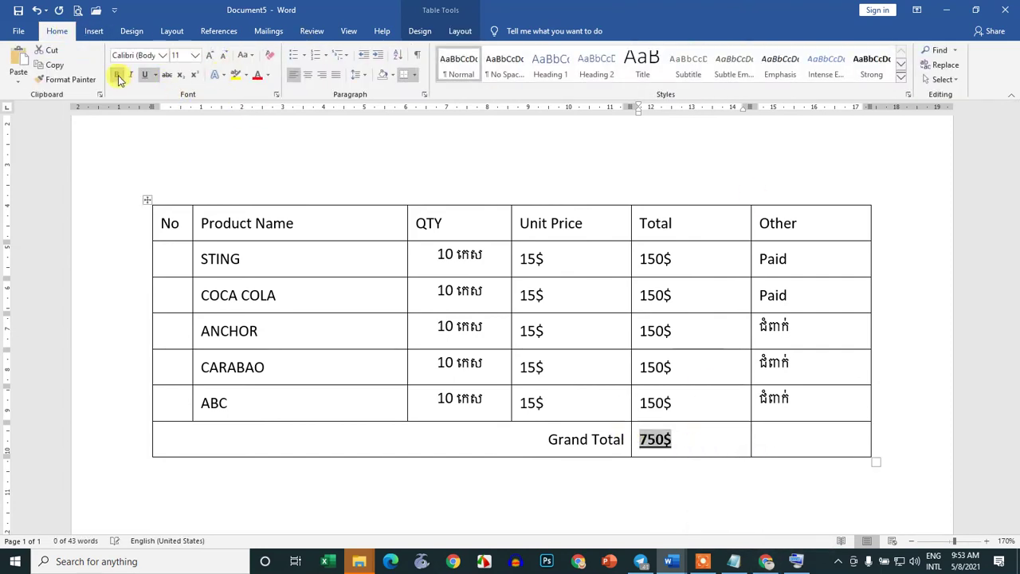
{"action": "left_click", "coordinate": [606, 477]}
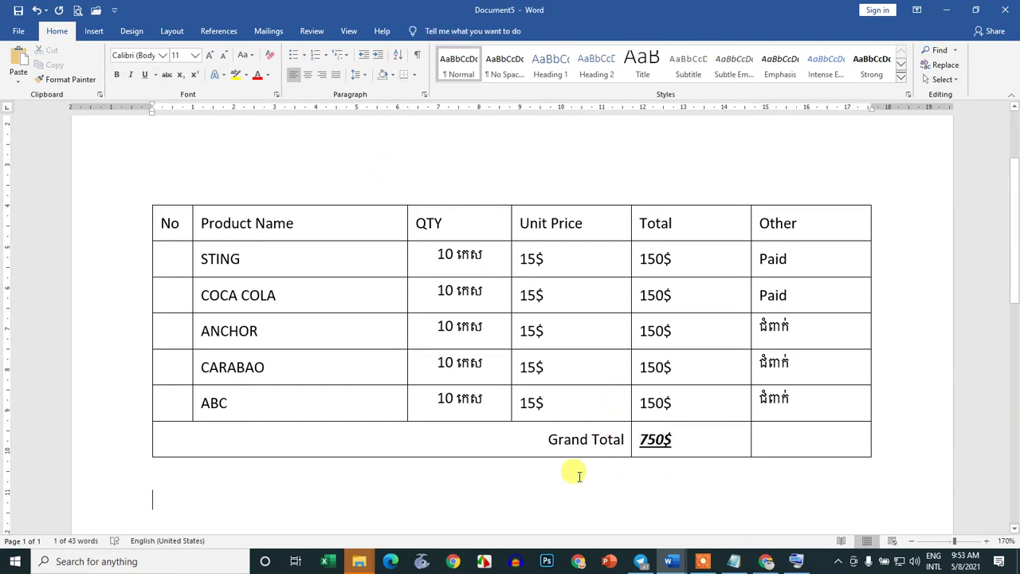
{"action": "left_click", "coordinate": [285, 442]}
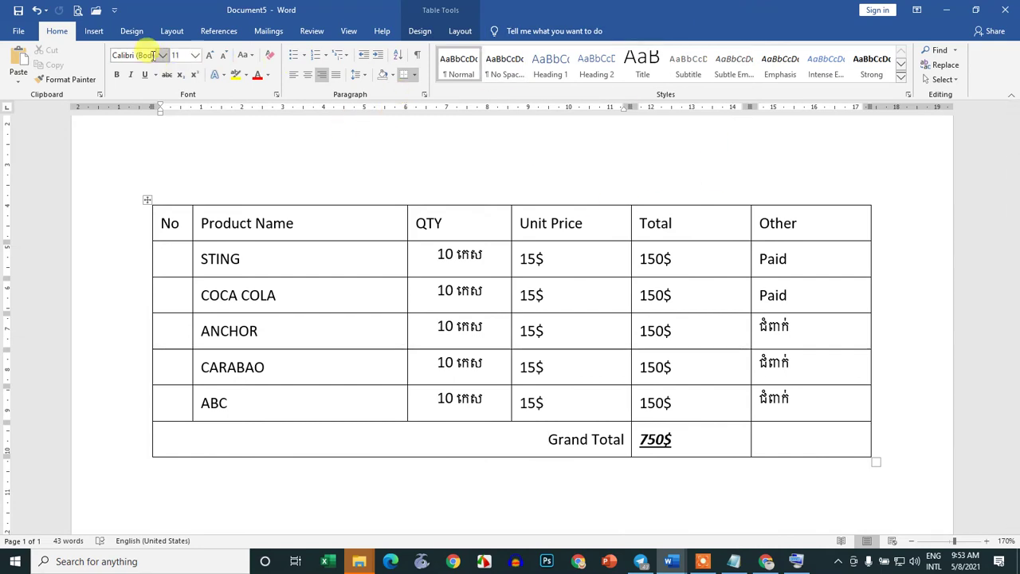
{"action": "left_click", "coordinate": [94, 30]}
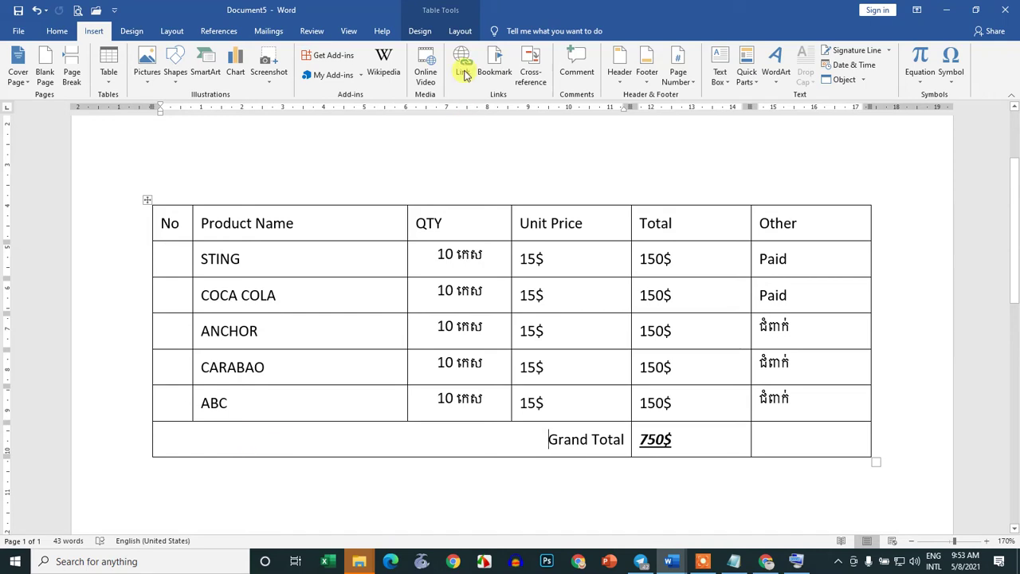
Step: Add a row below Grand Total and type the Khmer amount-owed label ទឹកប្រាក់ជំពាក់
{"action": "left_click", "coordinate": [460, 30]}
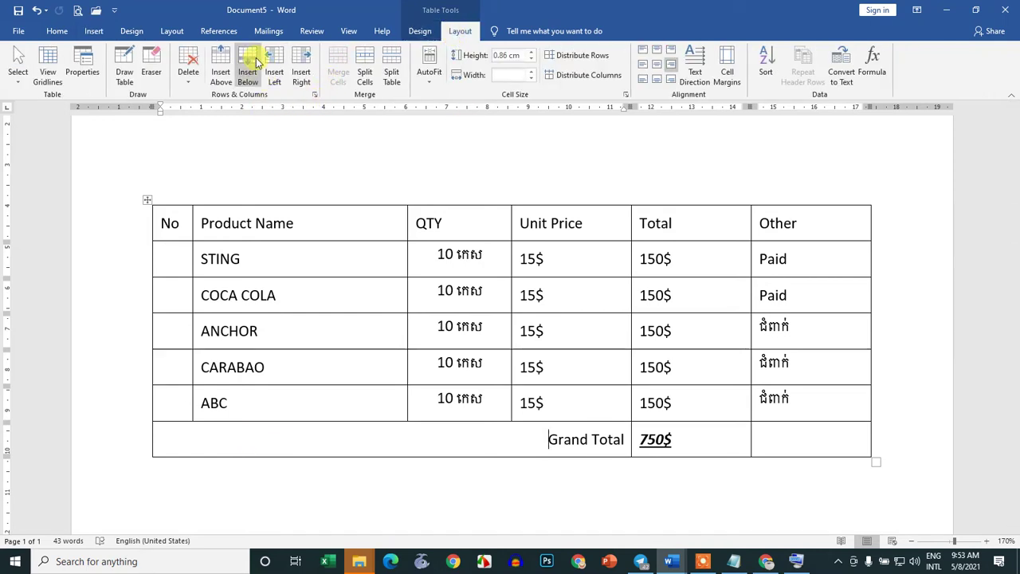
{"action": "left_click", "coordinate": [247, 71]}
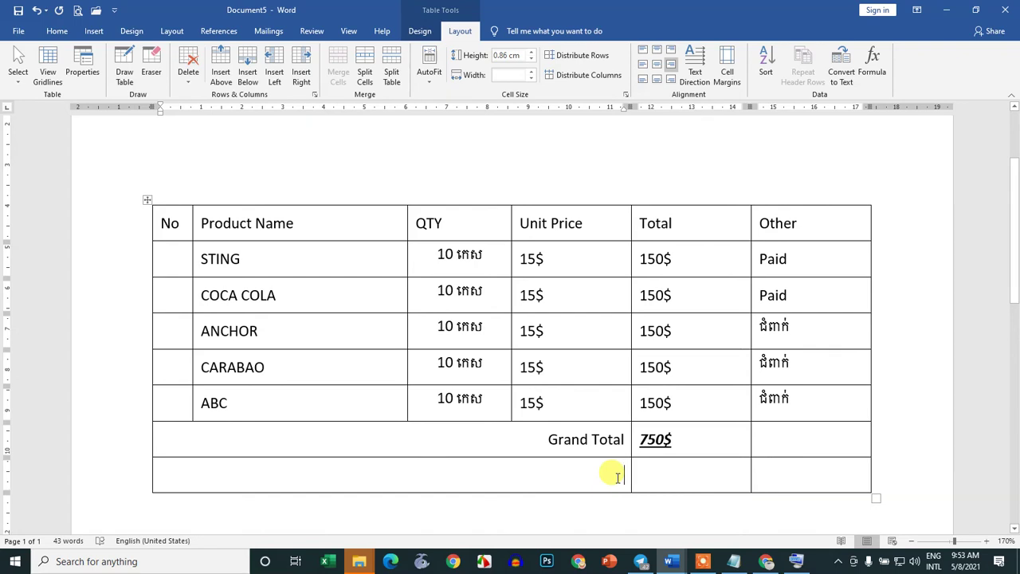
{"action": "key", "text": "alt+shift"}
{"action": "type", "text": "ជំ"}
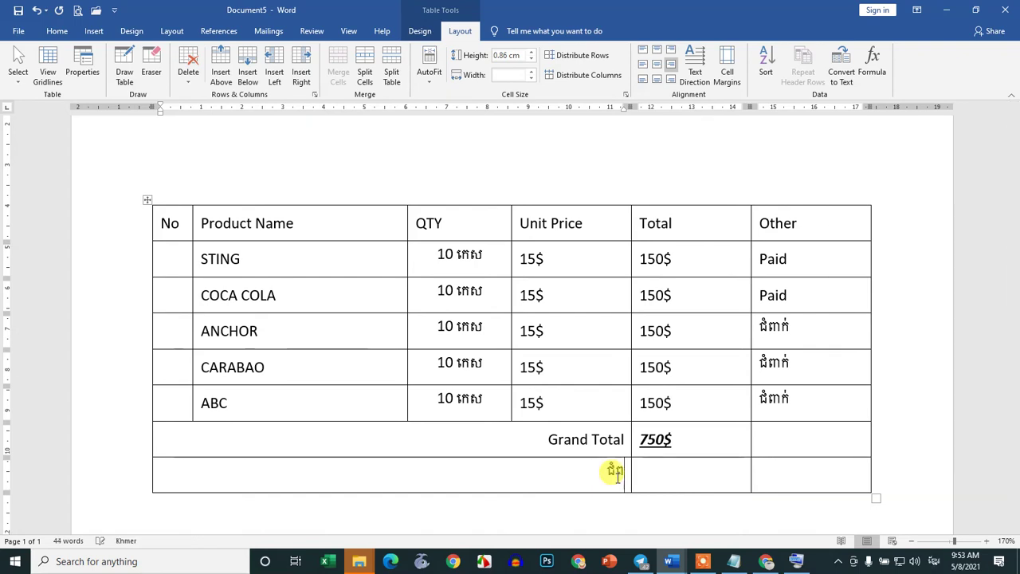
{"action": "type", "text": "ពាក់"}
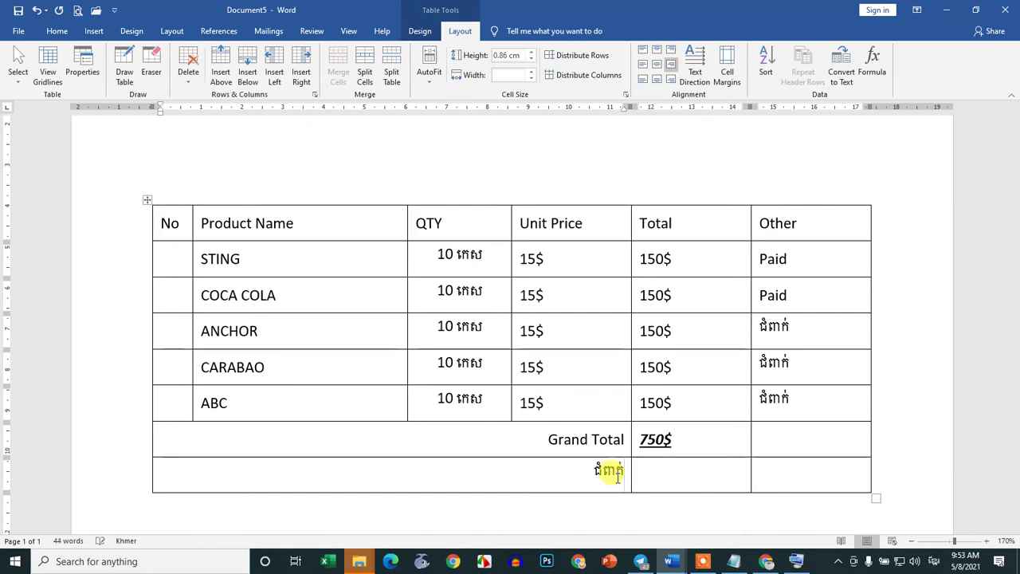
{"action": "key", "text": "BackSpace"}
{"action": "key", "text": "BackSpace"}
{"action": "key", "text": "BackSpace"}
{"action": "type", "text": "ទឹក"}
{"action": "type", "text": "ប្រា"}
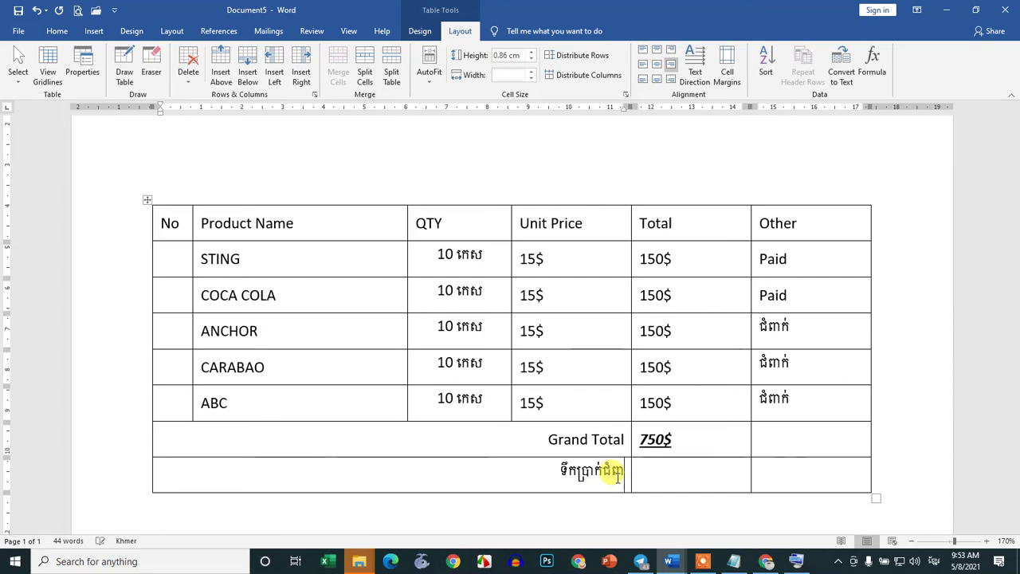
{"action": "type", "text": "ា"}
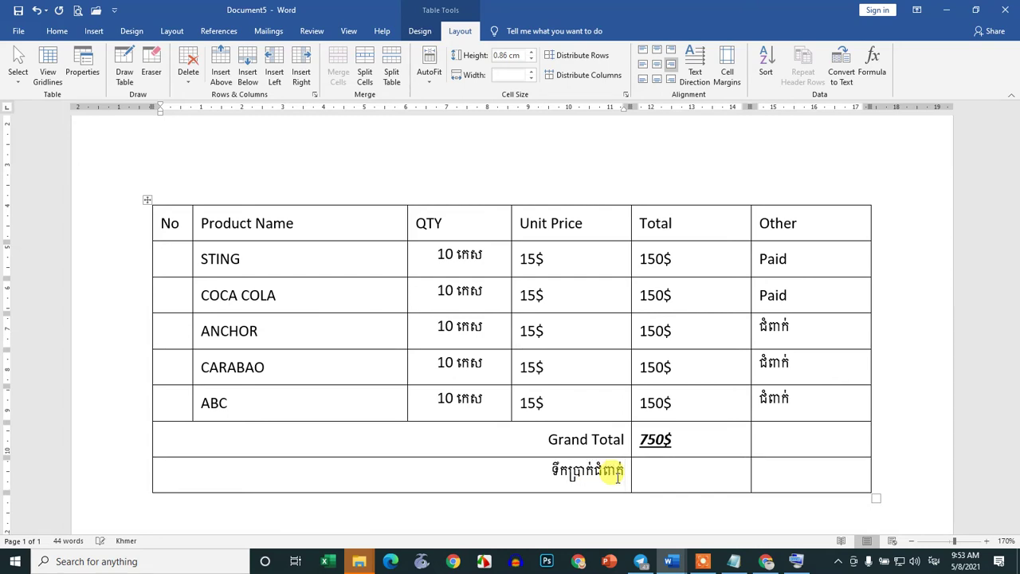
Step: Replace the Khmer digits ៤៥០ in the new row's Total cell with 450$
{"action": "left_click", "coordinate": [784, 371]}
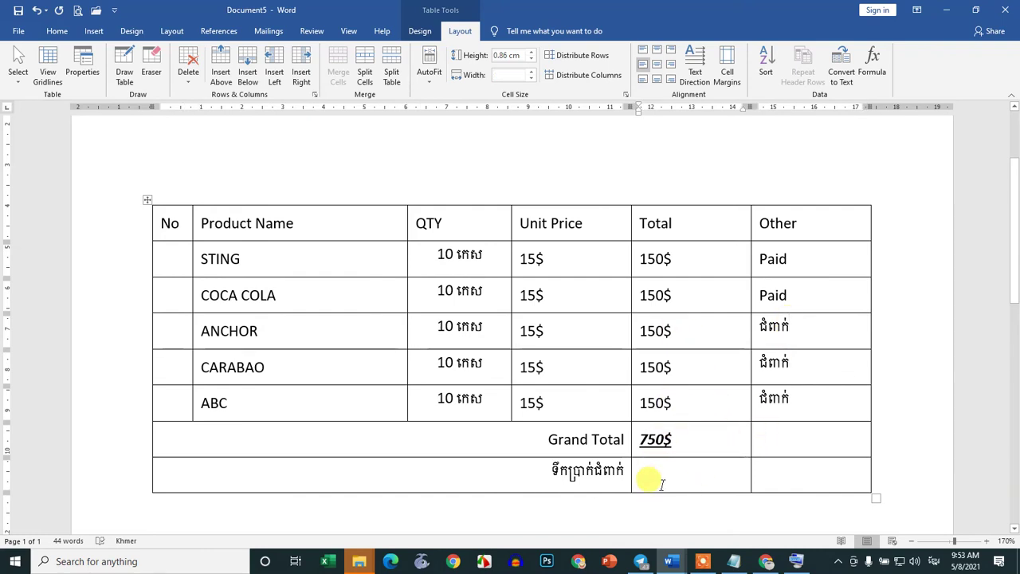
{"action": "type", "text": "៤៥០"}
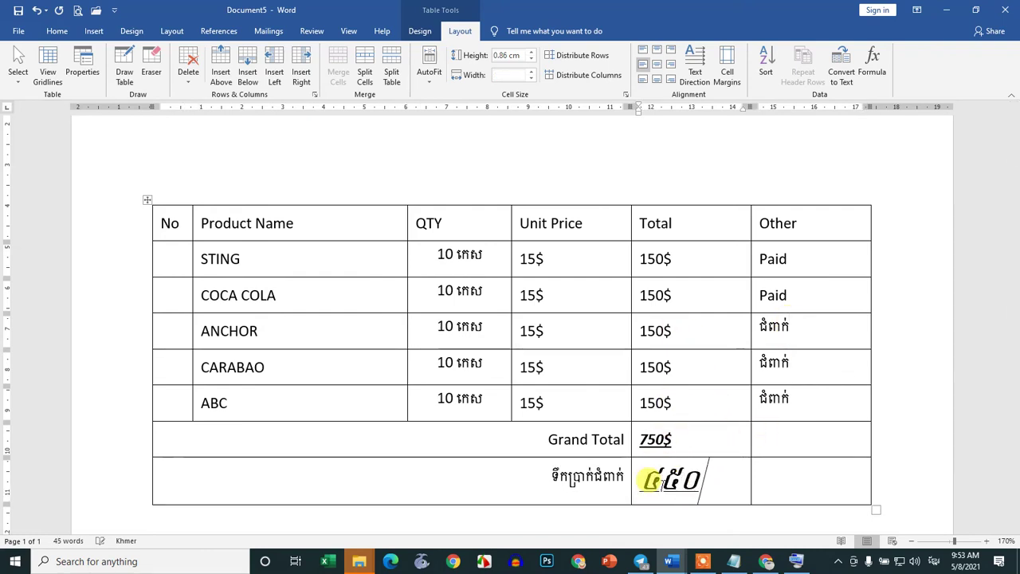
{"action": "left_click_drag", "start_coordinate": [708, 471], "coordinate": [612, 476]}
{"action": "left_click", "coordinate": [716, 496]}
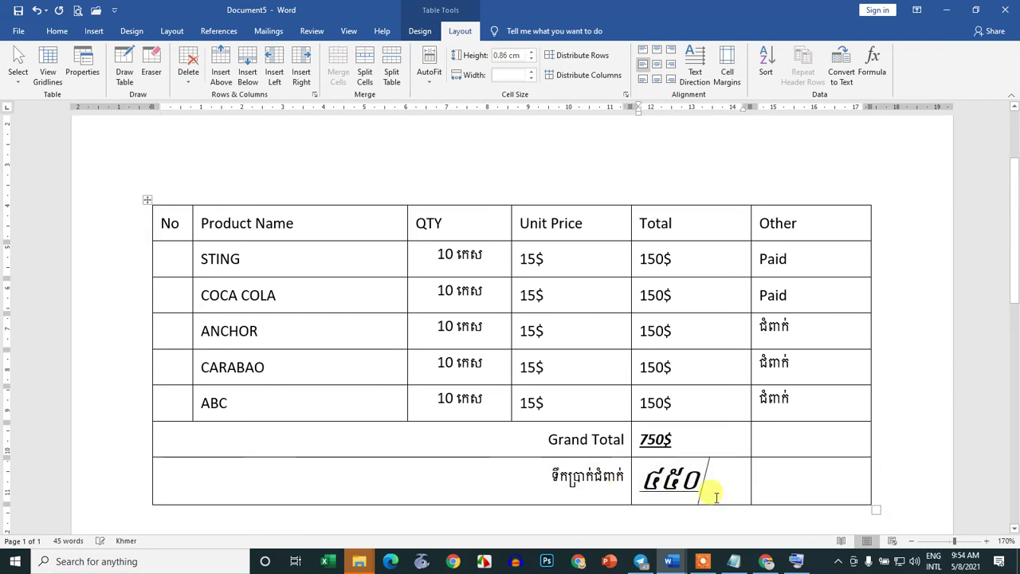
{"action": "key", "text": "BackSpace"}
{"action": "key", "text": "BackSpace"}
{"action": "key", "text": "BackSpace"}
{"action": "type", "text": "45"}
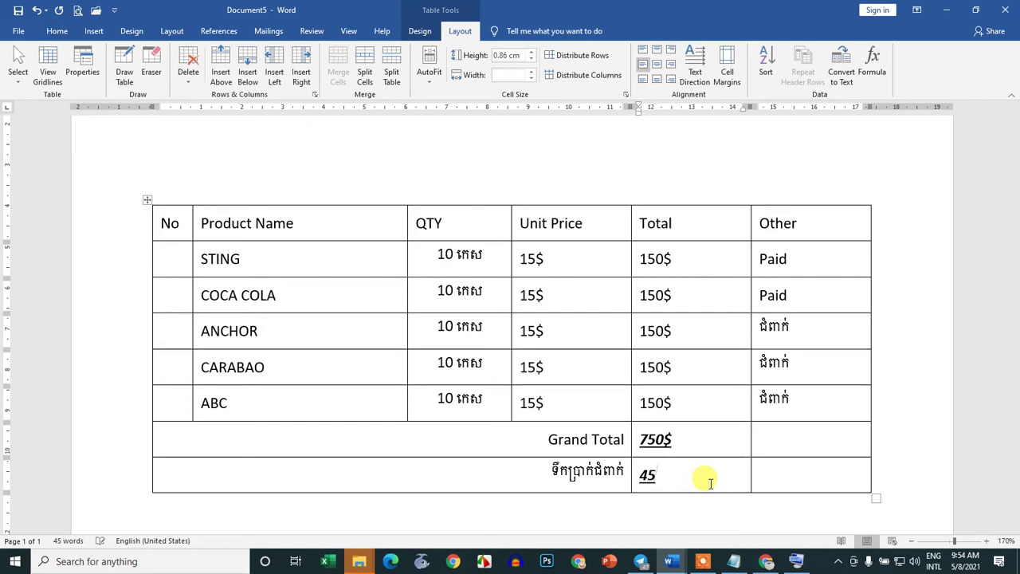
{"action": "type", "text": "0"}
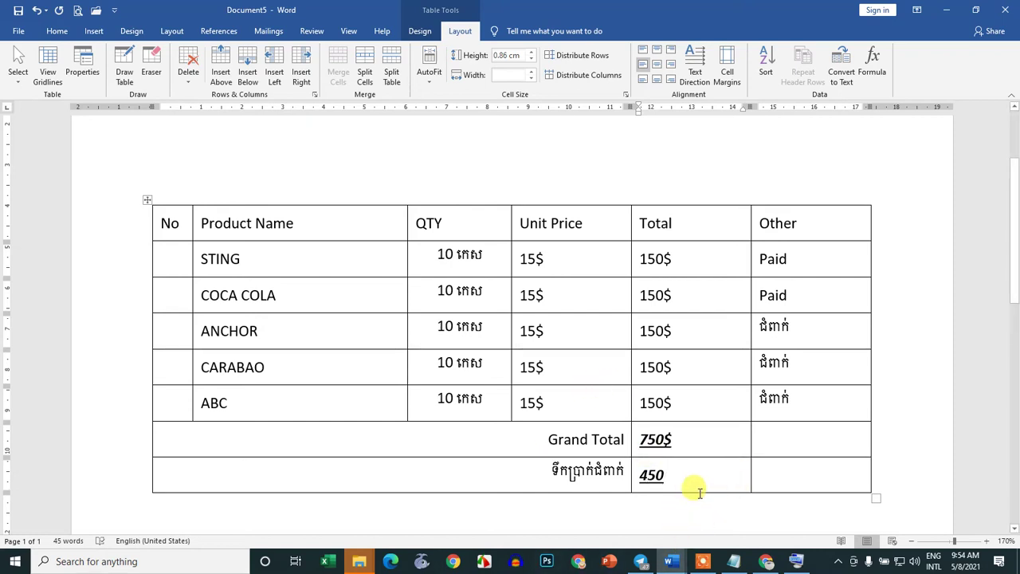
{"action": "type", "text": "$"}
{"action": "left_click", "coordinate": [778, 474]}
{"action": "left_click", "coordinate": [296, 478]}
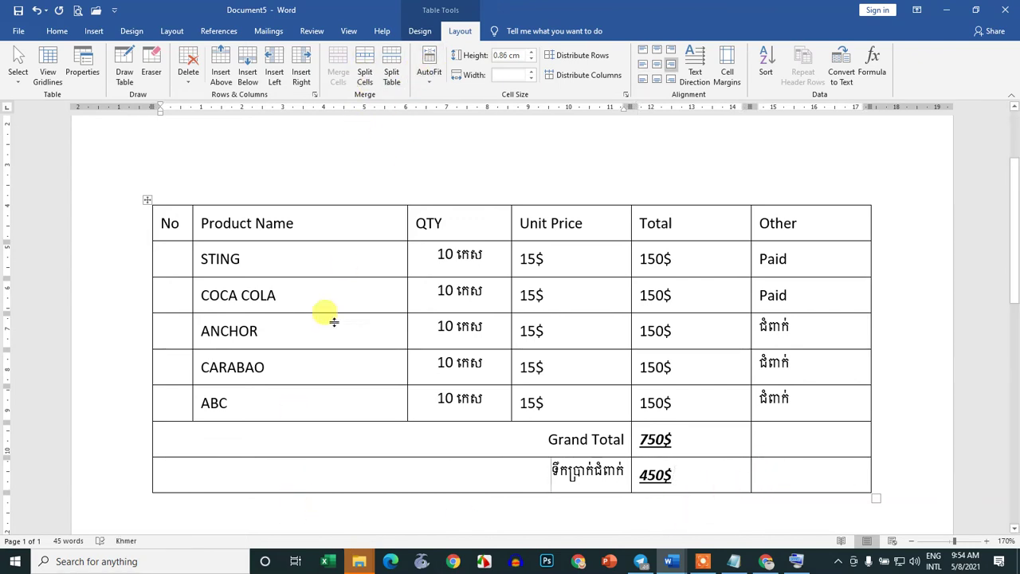
Step: Add a row below the amount-owed row and label it ទឹកប្រាក់ដែលបានបង់រួច
{"action": "left_click", "coordinate": [264, 473]}
{"action": "left_click", "coordinate": [222, 62]}
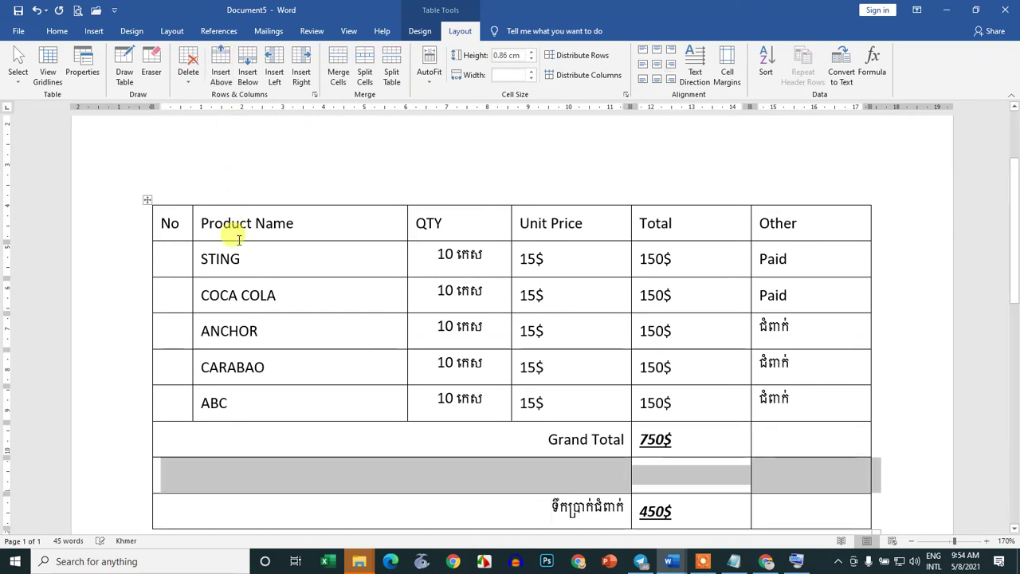
{"action": "scroll", "coordinate": [490, 375], "scroll_direction": "down", "scroll_amount": 1}
{"action": "key", "text": "ctrl+z"}
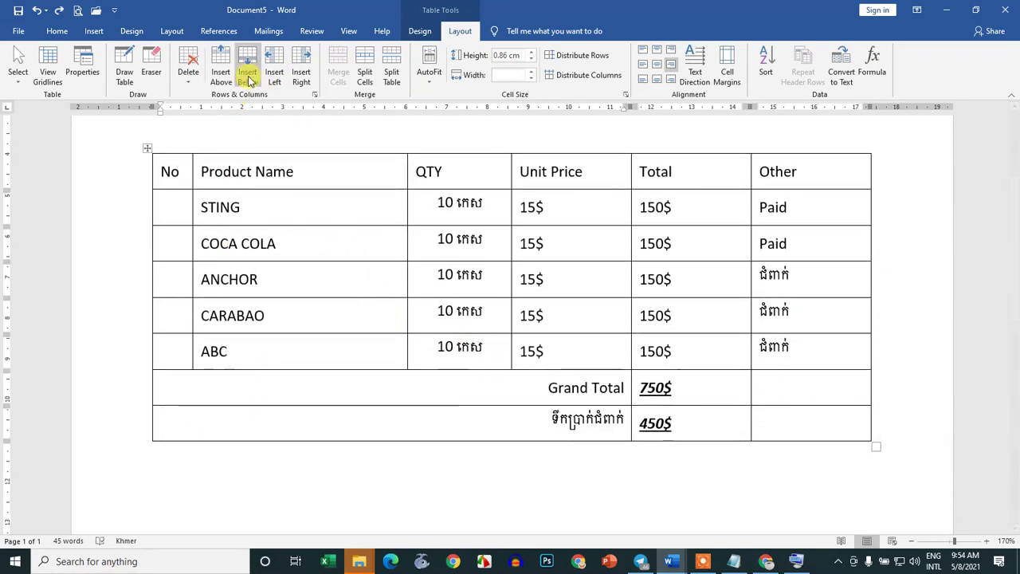
{"action": "left_click", "coordinate": [248, 71]}
{"action": "left_click", "coordinate": [570, 453]}
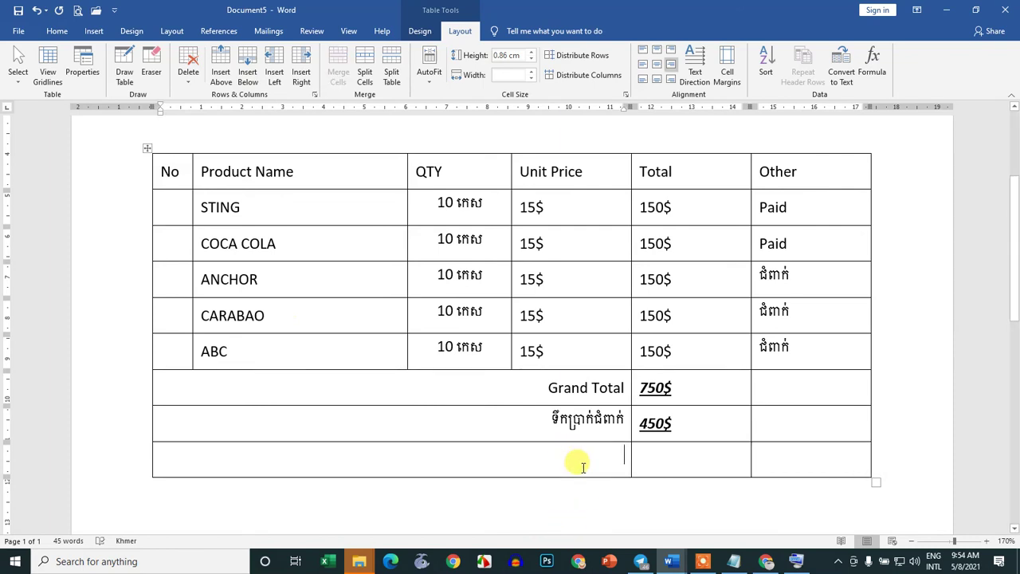
{"action": "type", "text": "ទឹកប"}
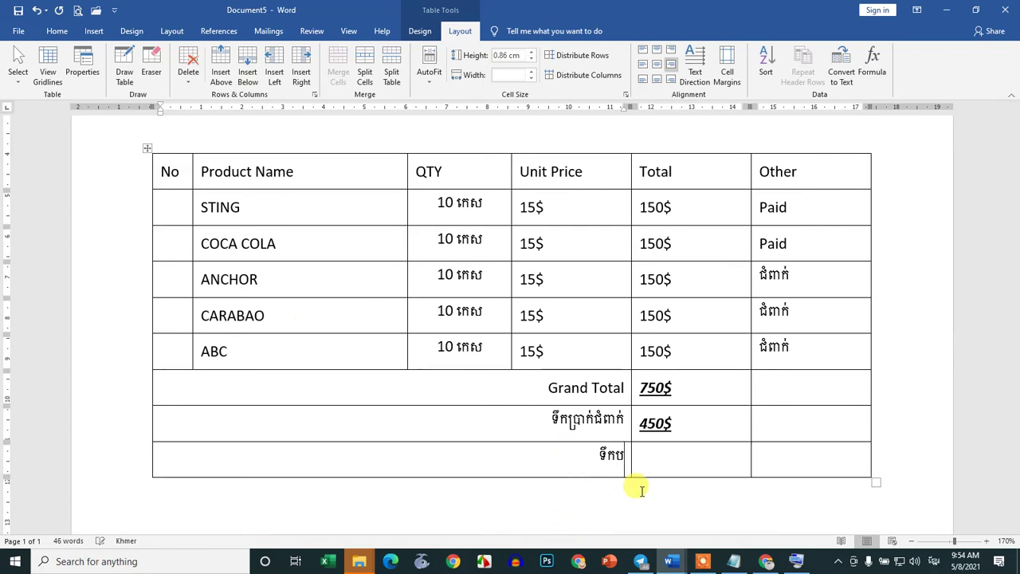
{"action": "type", "text": "្រាប"}
{"action": "key", "text": "BackSpace"}
{"action": "key", "text": "BackSpace"}
{"action": "type", "text": "់ដ"}
{"action": "type", "text": "ែលបានបង់"}
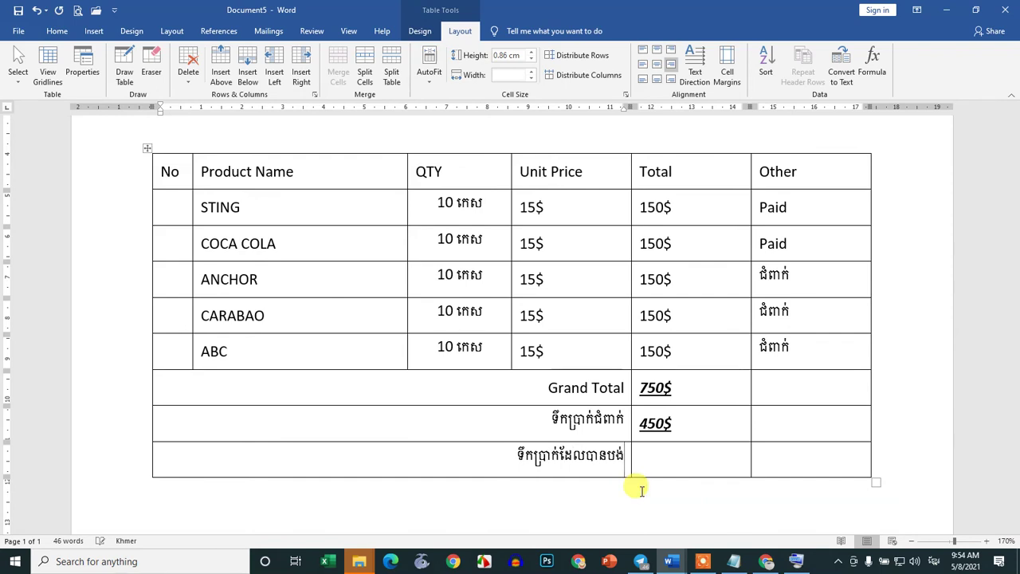
{"action": "type", "text": "រួច"}
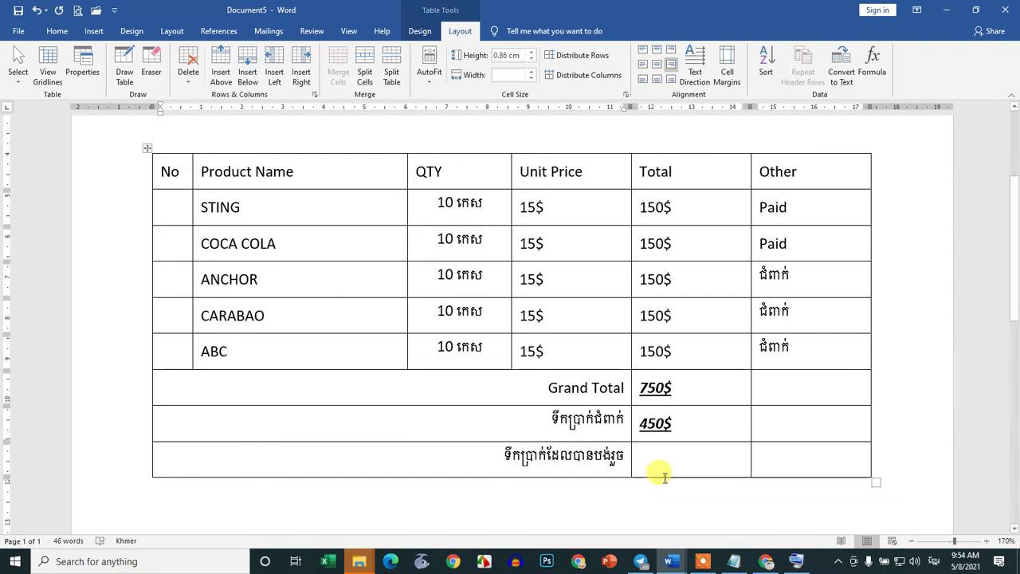
Step: Enter 300$ in the new bottom row's Total cell
{"action": "left_click", "coordinate": [656, 469]}
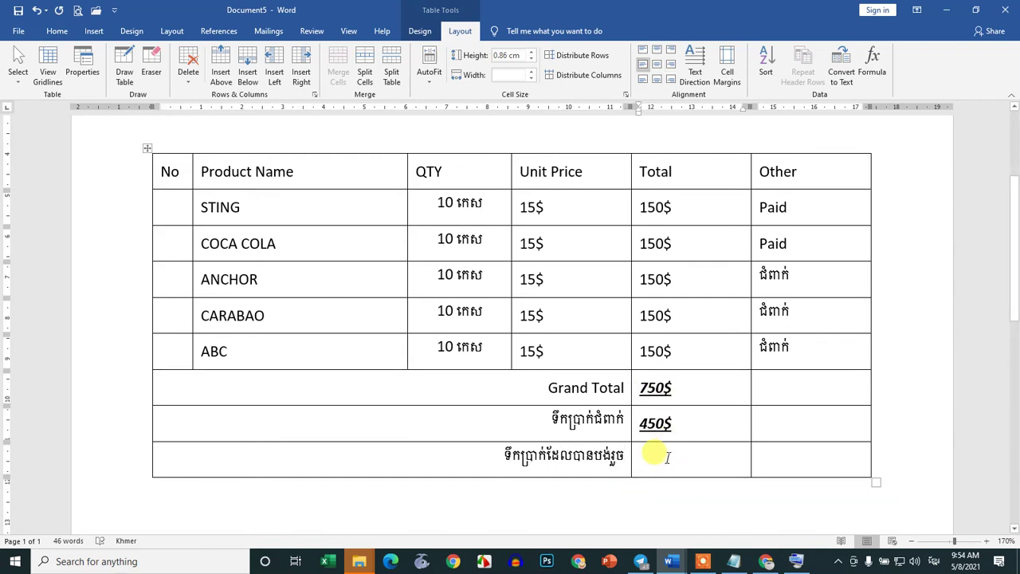
{"action": "key", "text": "alt+shift"}
{"action": "type", "text": "/"}
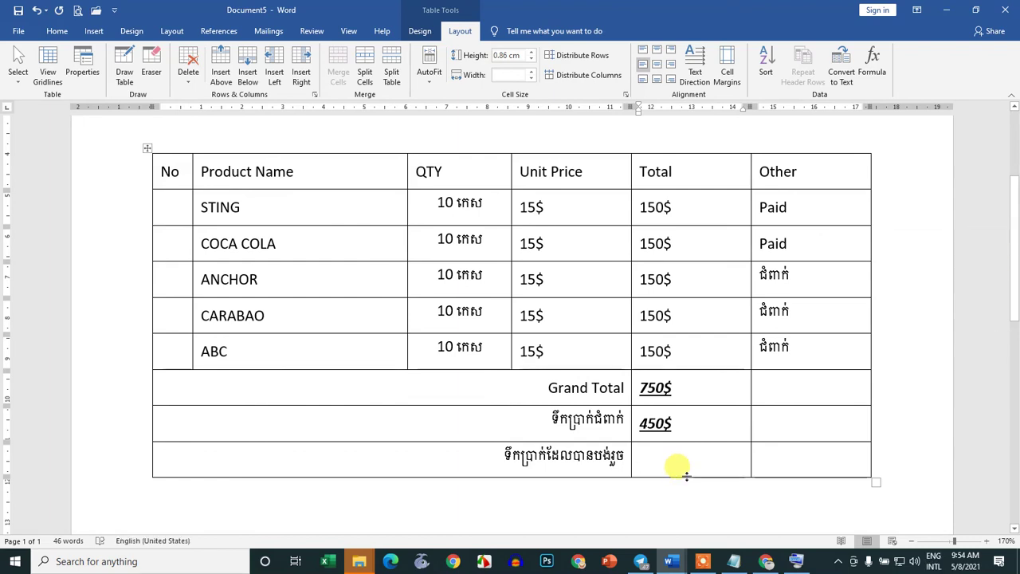
{"action": "type", "text": "3"}
{"action": "scroll", "coordinate": [686, 422], "scroll_direction": "up", "scroll_amount": 1}
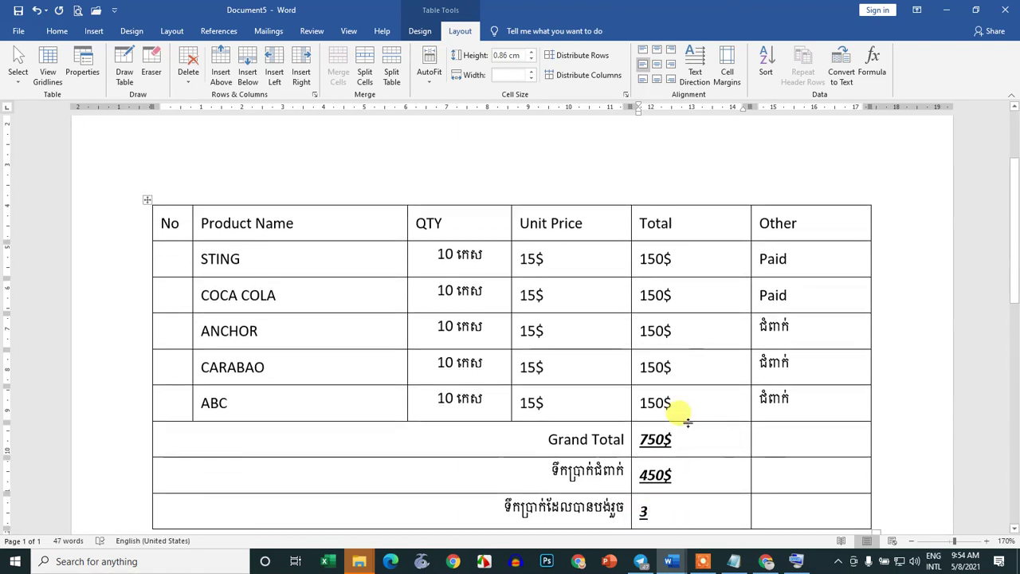
{"action": "left_click_drag", "start_coordinate": [676, 408], "coordinate": [631, 299]}
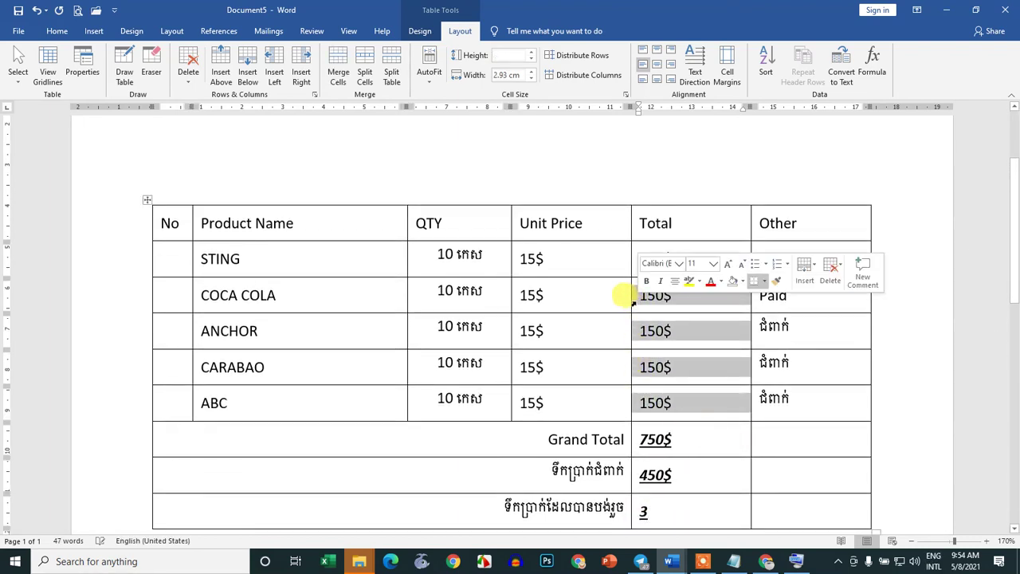
{"action": "left_click", "coordinate": [649, 510]}
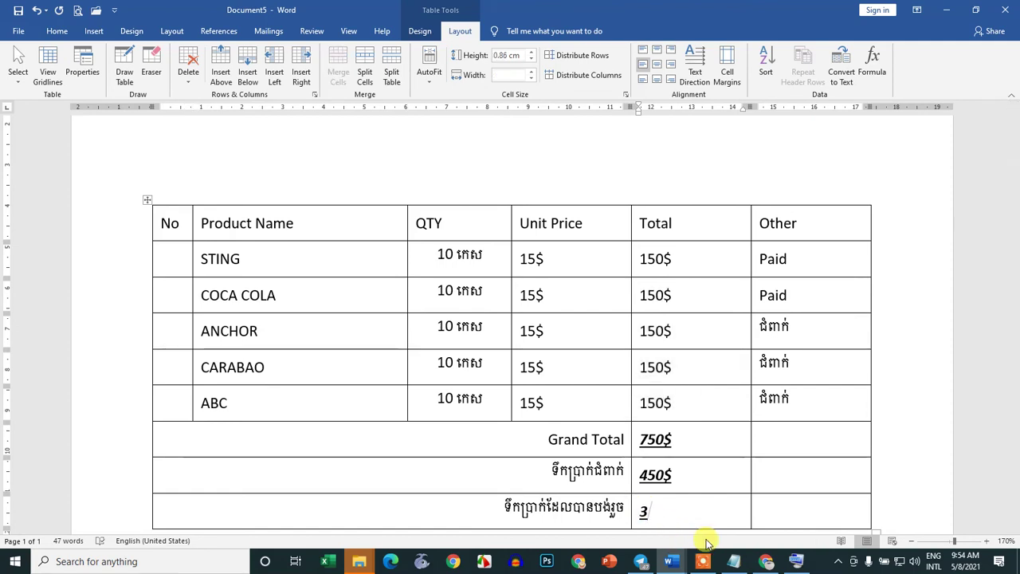
{"action": "type", "text": "00"}
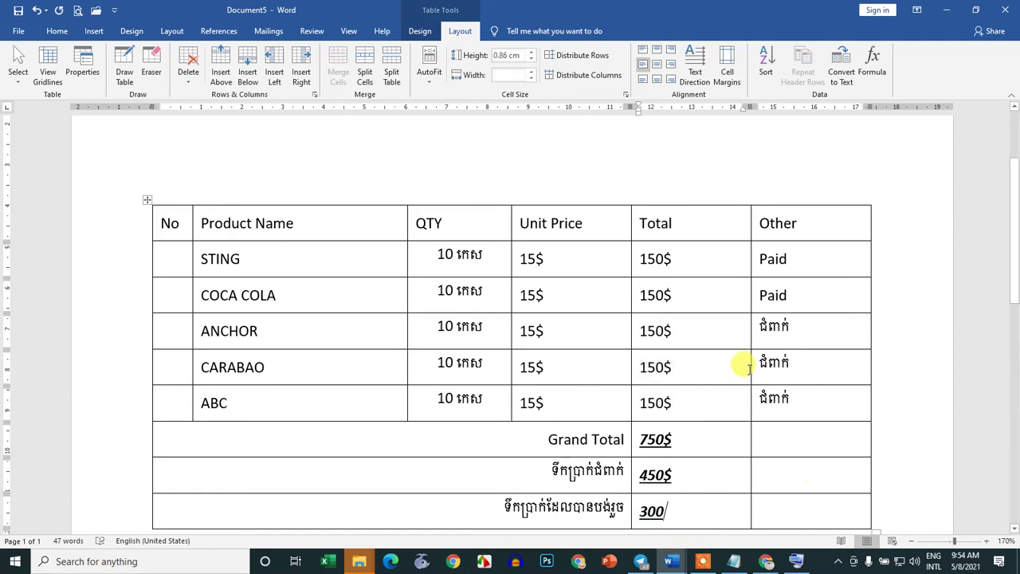
{"action": "type", "text": "$"}
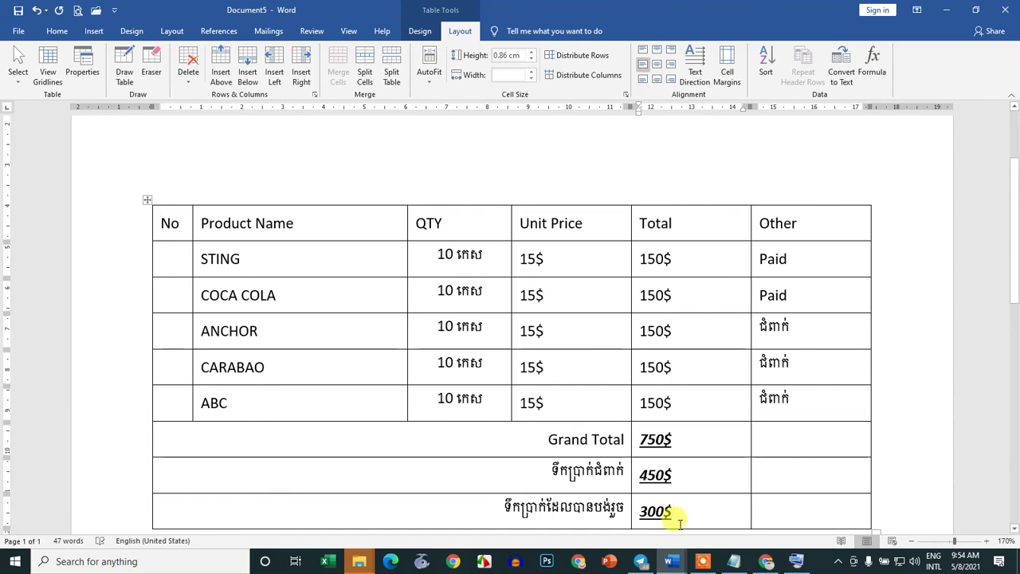
{"action": "scroll", "coordinate": [673, 520], "scroll_direction": "down", "scroll_amount": 1}
{"action": "scroll", "coordinate": [638, 471], "scroll_direction": "down", "scroll_amount": 1}
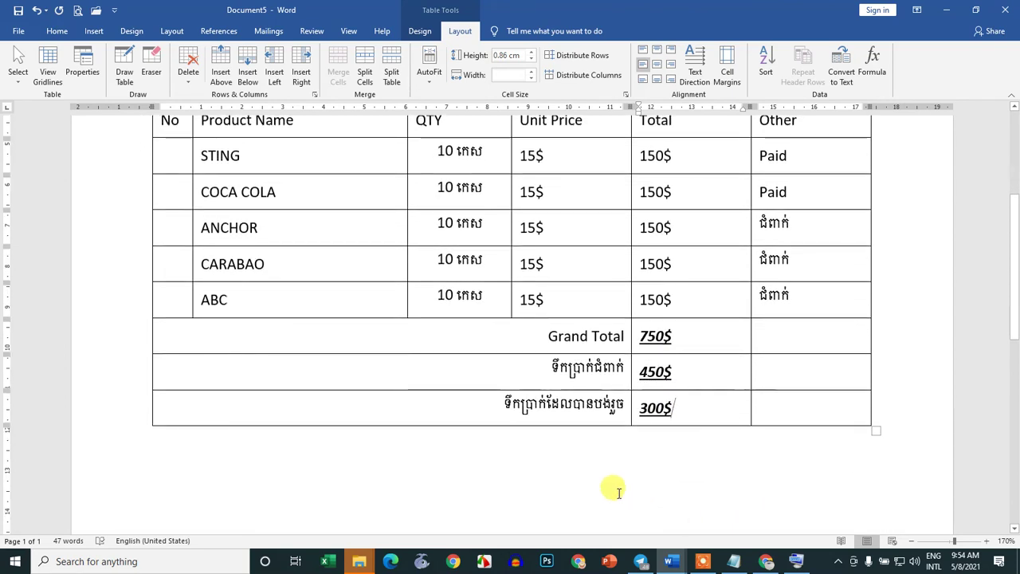
{"action": "left_click", "coordinate": [803, 411]}
{"action": "left_click", "coordinate": [800, 333]}
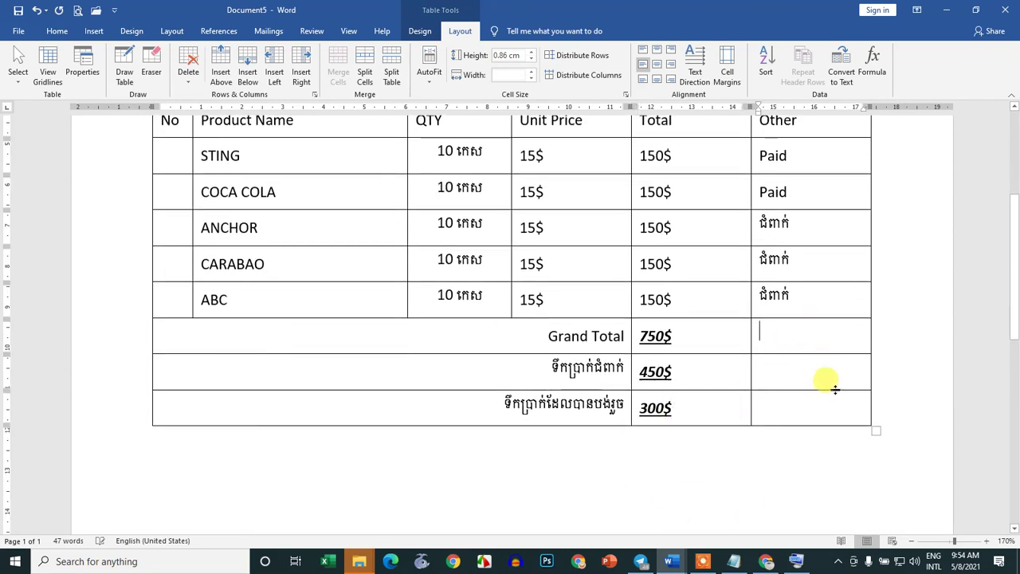
{"action": "scroll", "coordinate": [769, 423], "scroll_direction": "up", "scroll_amount": 2}
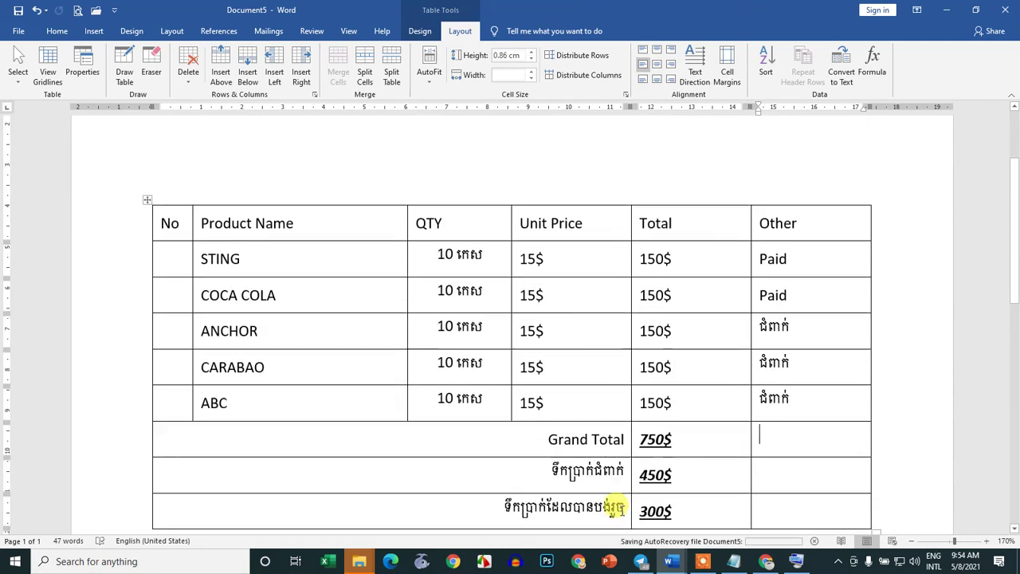
{"action": "scroll", "coordinate": [721, 428], "scroll_direction": "down", "scroll_amount": 2}
Step: Draw a text box between the Invoice title and the table and begin typing 'Date:'
{"action": "scroll", "coordinate": [721, 429], "scroll_direction": "down", "scroll_amount": 4, "text": "ctrl"}
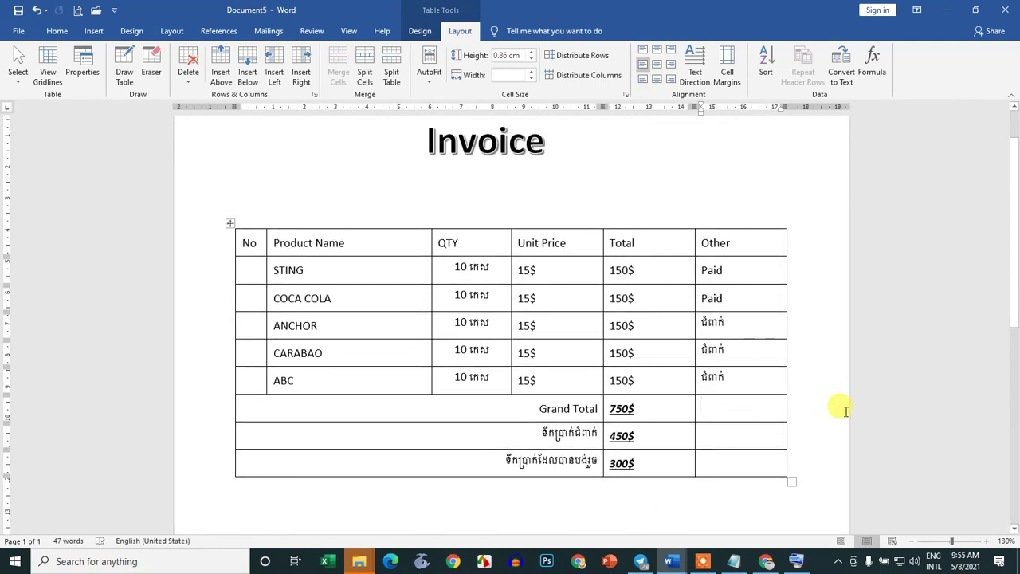
{"action": "left_click", "coordinate": [94, 31]}
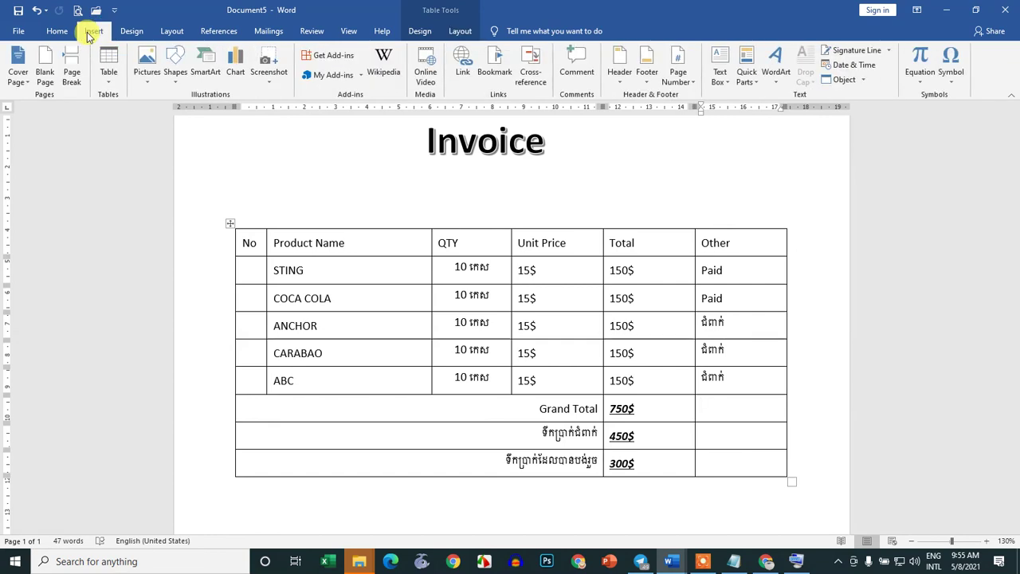
{"action": "left_click", "coordinate": [720, 70]}
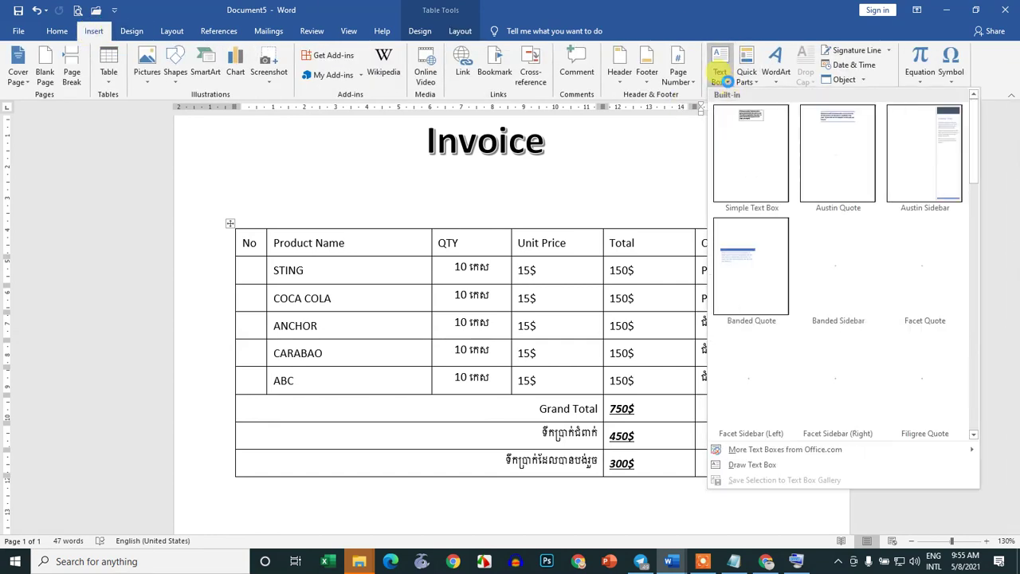
{"action": "left_click", "coordinate": [753, 465]}
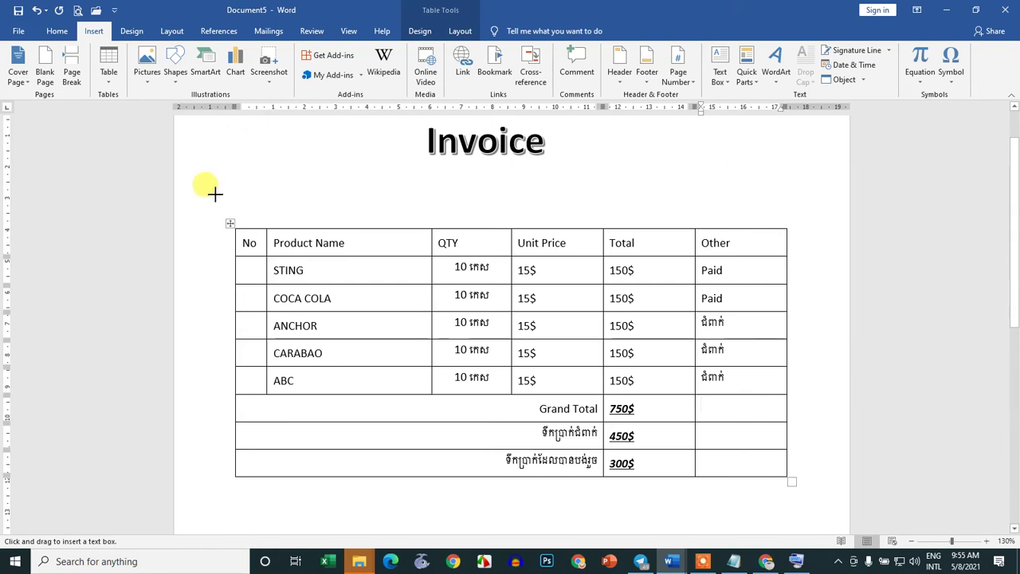
{"action": "left_click_drag", "start_coordinate": [238, 182], "coordinate": [444, 216]}
{"action": "type", "text": "Da"}
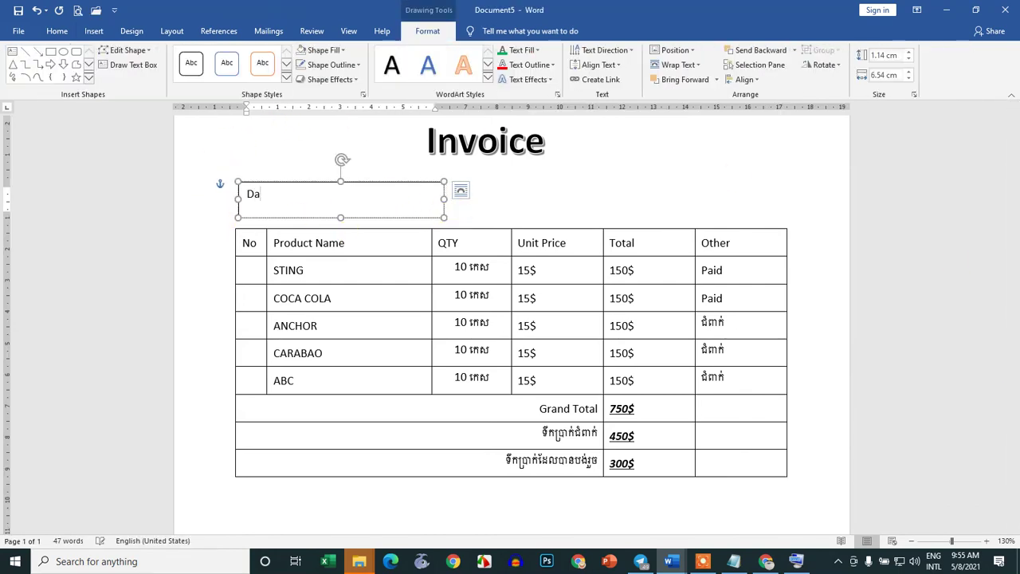
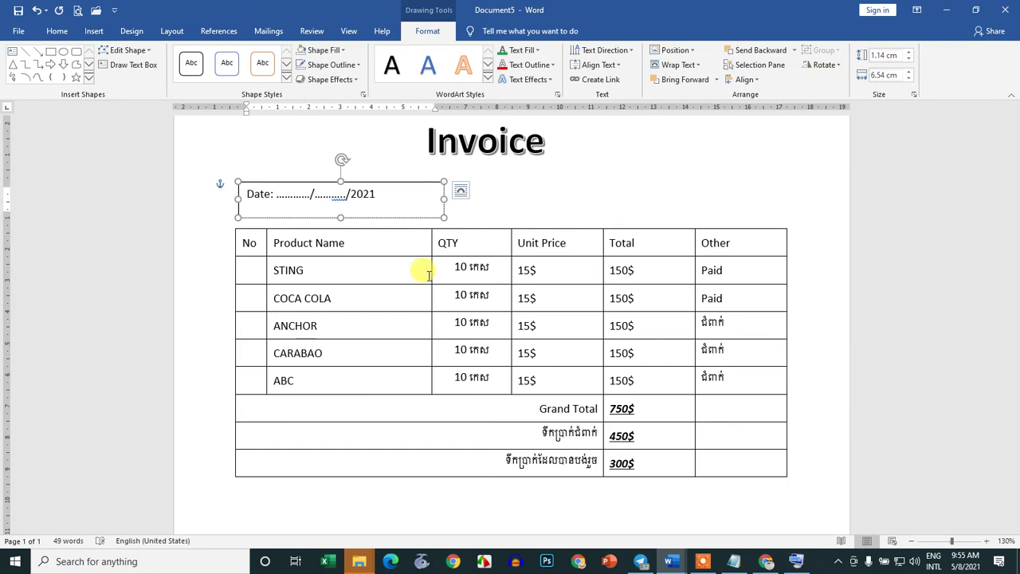
Step: Add a blank line above the table and stretch the Date box down to reveal a second line
{"action": "left_click", "coordinate": [478, 212]}
{"action": "key", "text": "Return"}
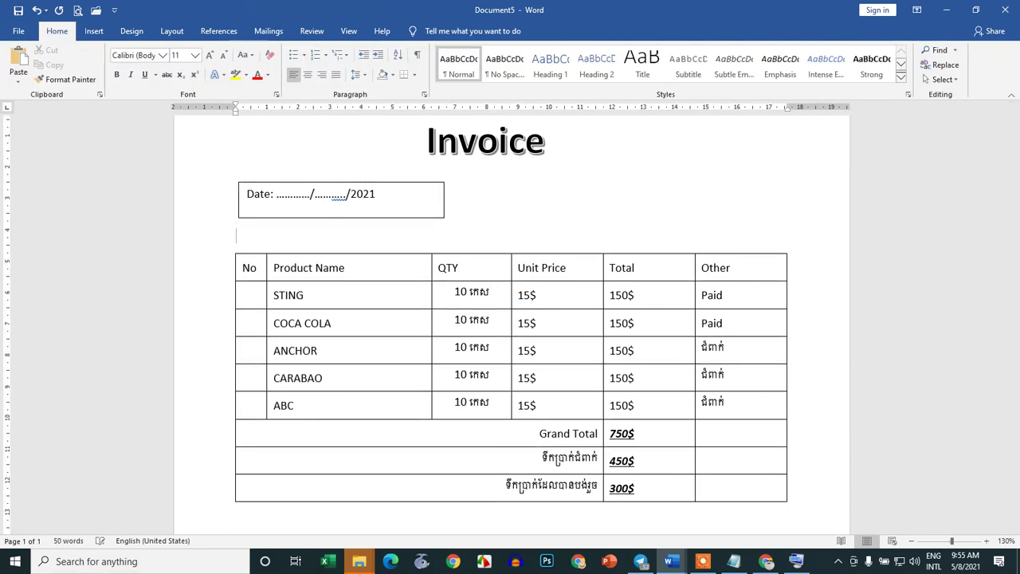
{"action": "left_click", "coordinate": [338, 216]}
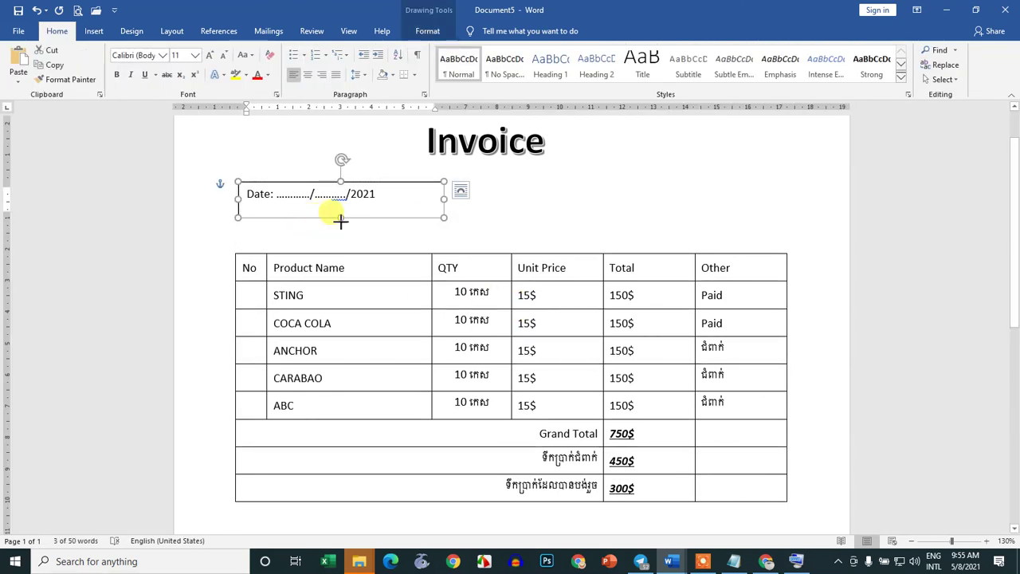
{"action": "left_click_drag", "start_coordinate": [340, 217], "coordinate": [340, 252]}
Step: Complete the second line as 'Saler:' with the seller's name and remove the empty line
{"action": "left_click", "coordinate": [269, 242]}
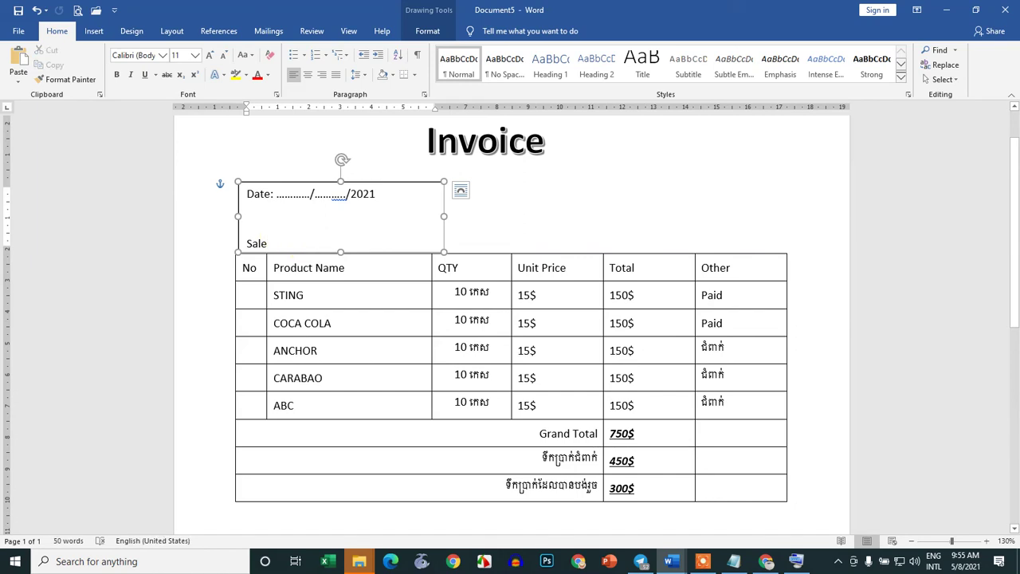
{"action": "type", "text": "r: Savoeun"}
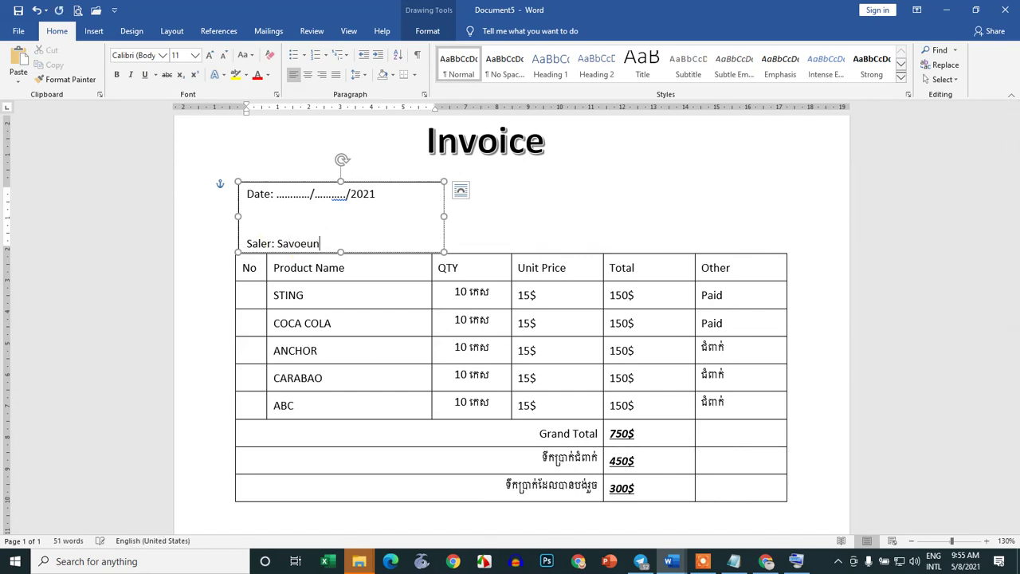
{"action": "left_click", "coordinate": [257, 219]}
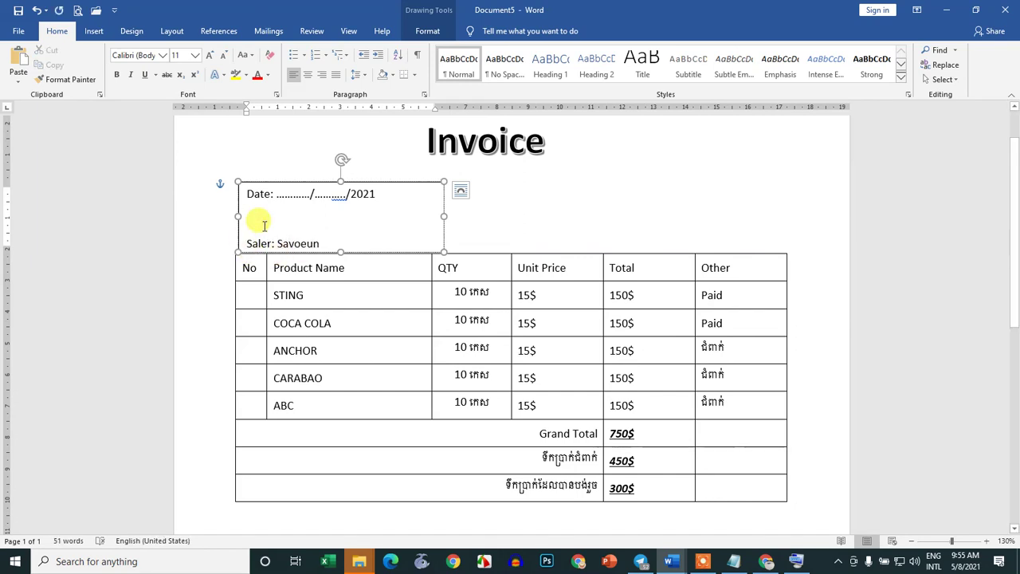
{"action": "key", "text": "BackSpace"}
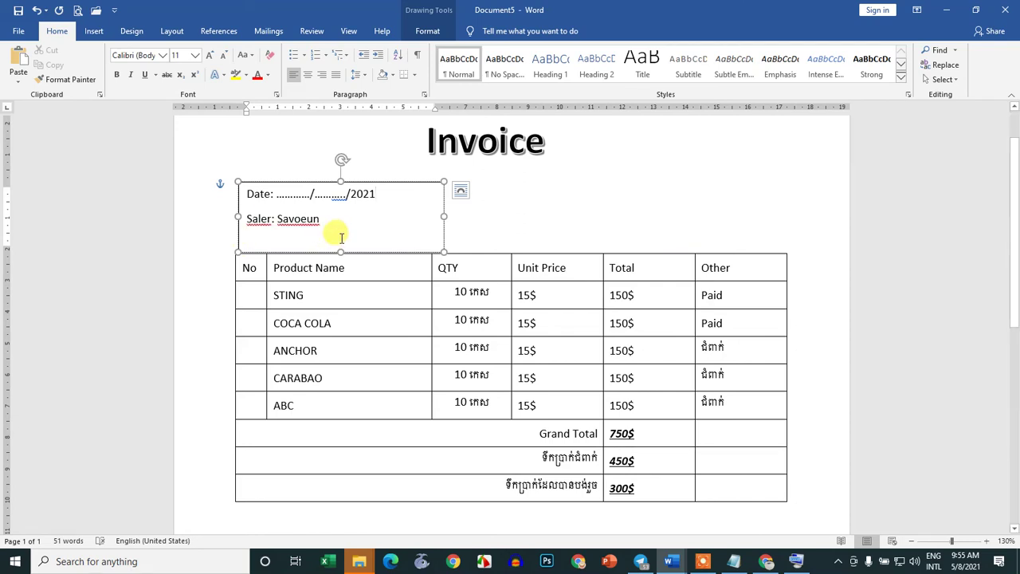
{"action": "key", "text": "ctrl+a"}
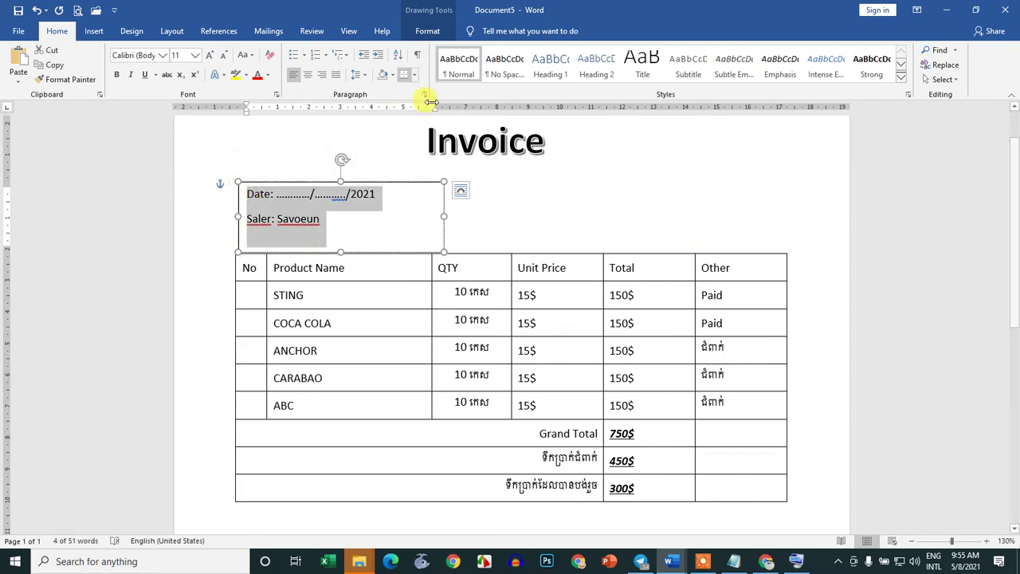
Step: Try vertical text direction on the Date box, then set it back to Horizontal
{"action": "left_click", "coordinate": [428, 32]}
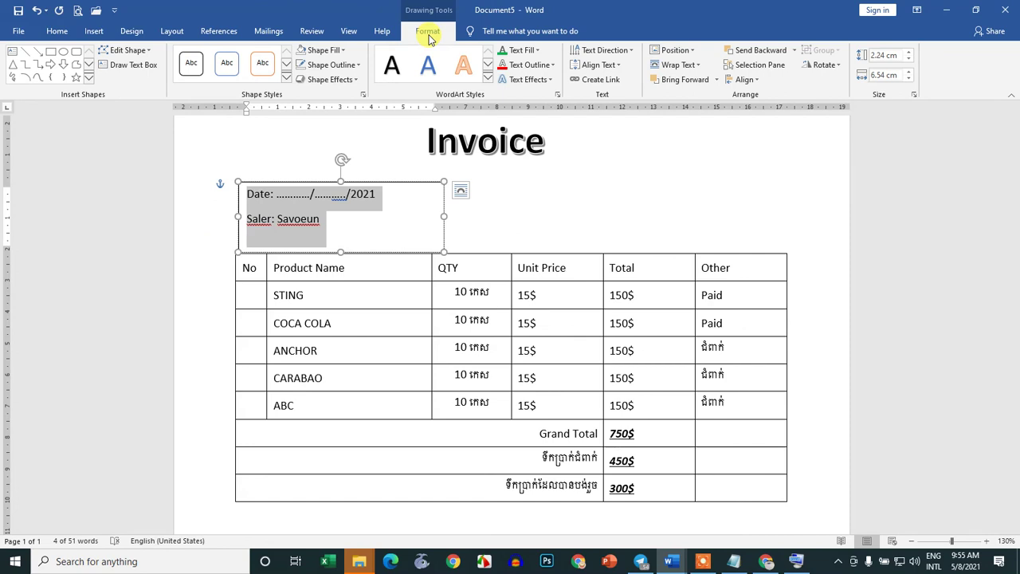
{"action": "left_click", "coordinate": [633, 51]}
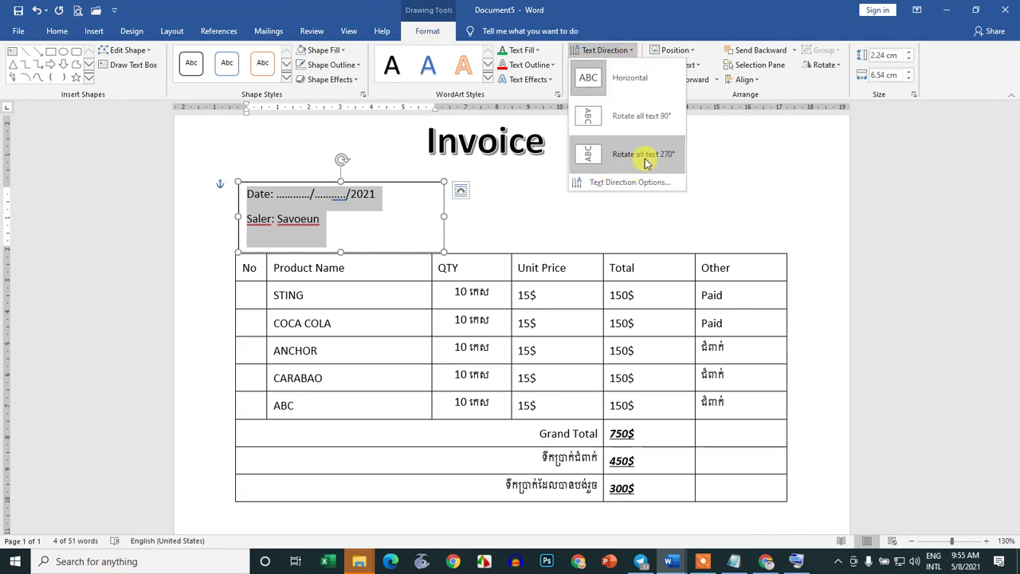
{"action": "left_click", "coordinate": [630, 79]}
{"action": "left_click", "coordinate": [605, 51]}
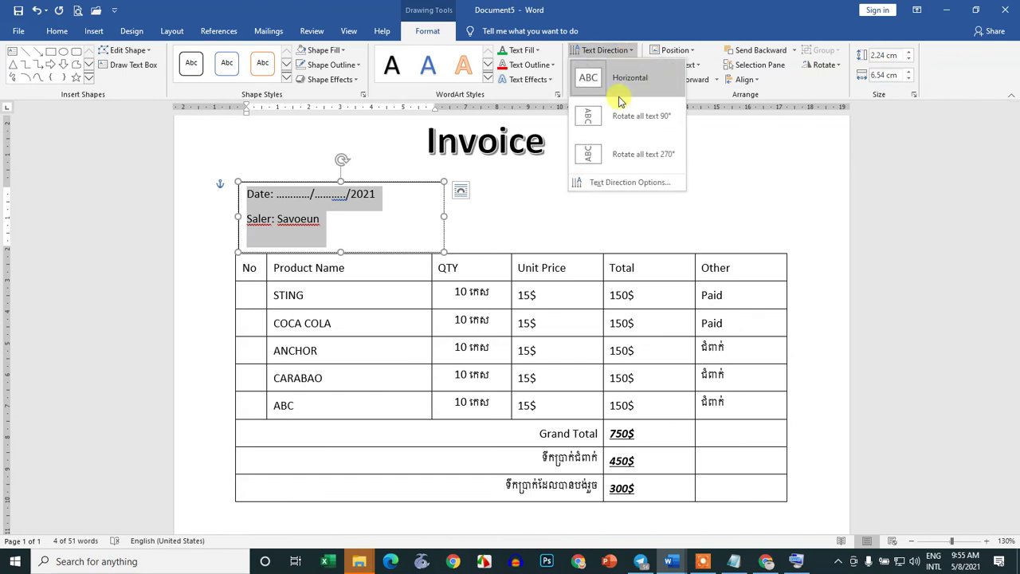
{"action": "left_click", "coordinate": [625, 116]}
{"action": "left_click", "coordinate": [605, 50]}
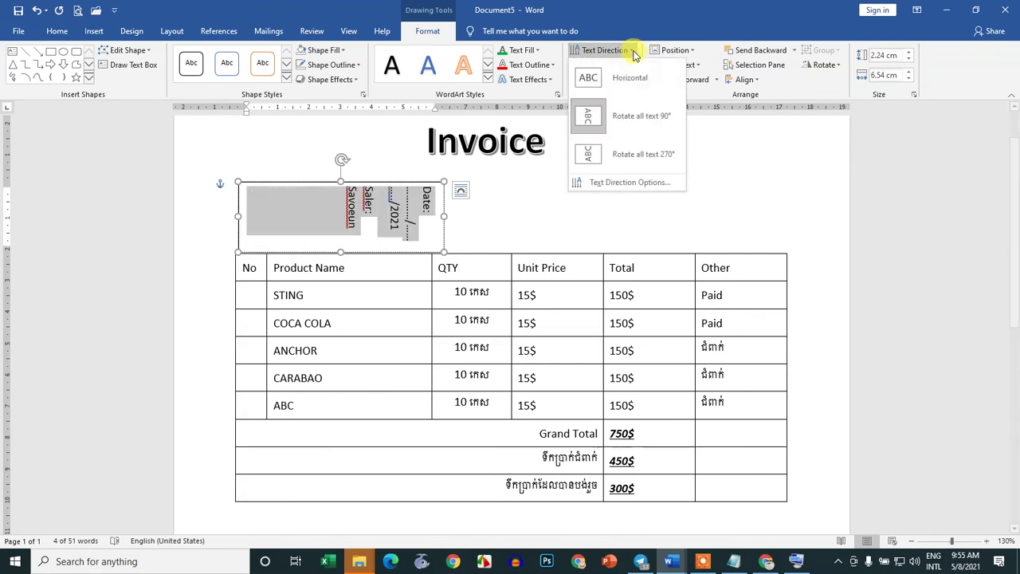
{"action": "left_click", "coordinate": [626, 80]}
Step: Align the box text to Middle and nudge the box slightly up and left
{"action": "left_click", "coordinate": [618, 66]}
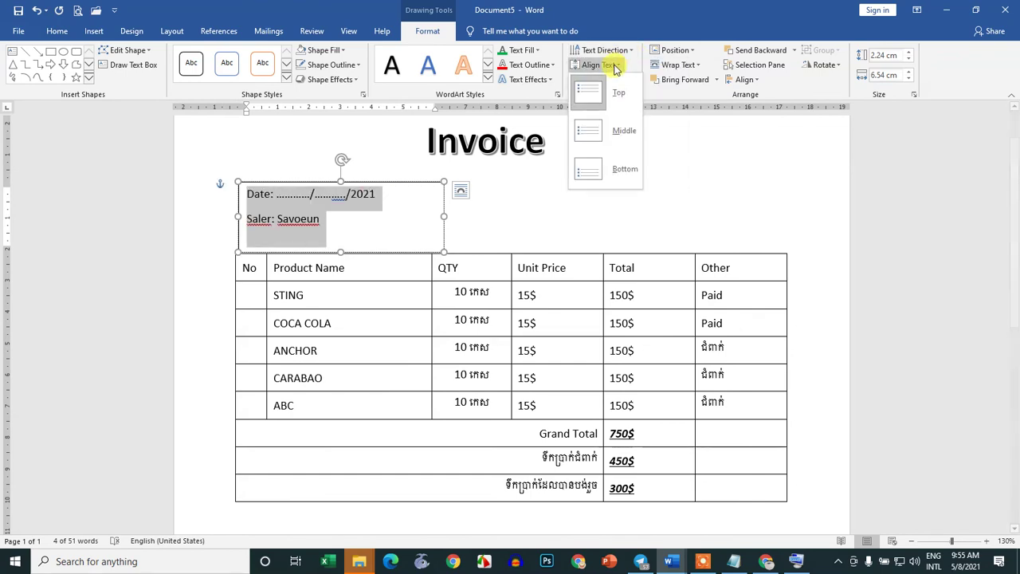
{"action": "left_click", "coordinate": [618, 135]}
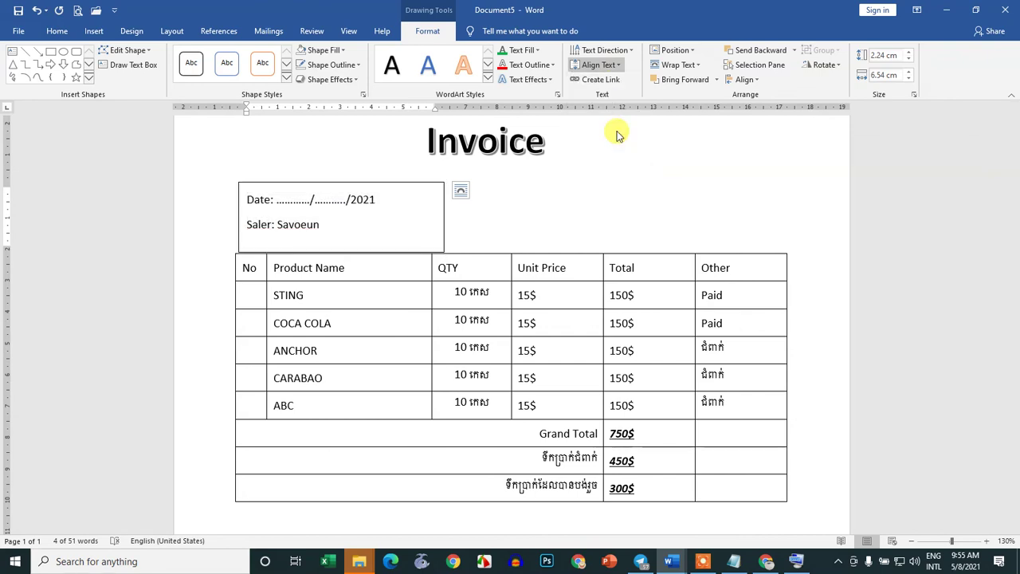
{"action": "left_click", "coordinate": [551, 203]}
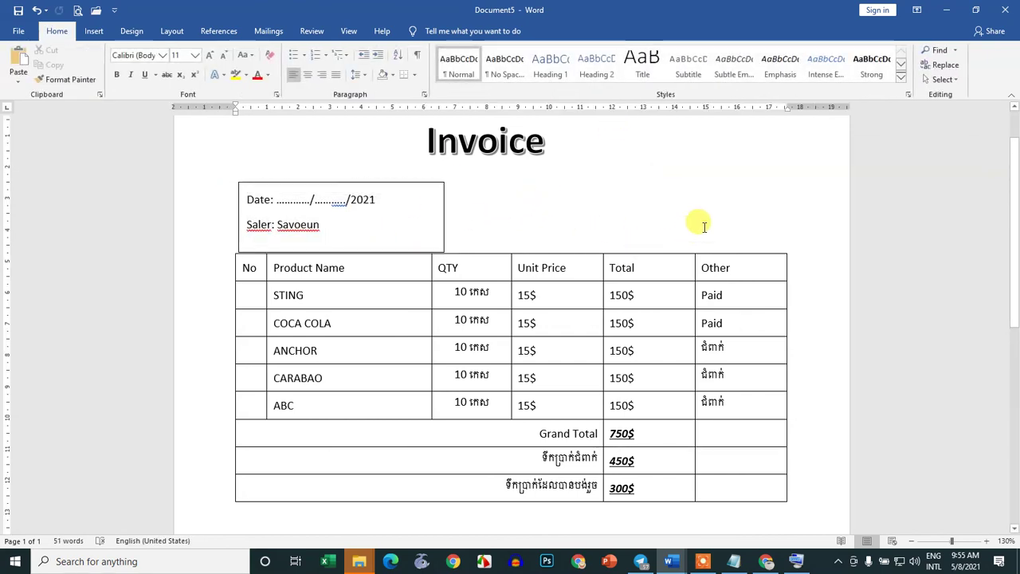
{"action": "left_click", "coordinate": [360, 179]}
{"action": "left_click_drag", "start_coordinate": [361, 177], "coordinate": [363, 178]}
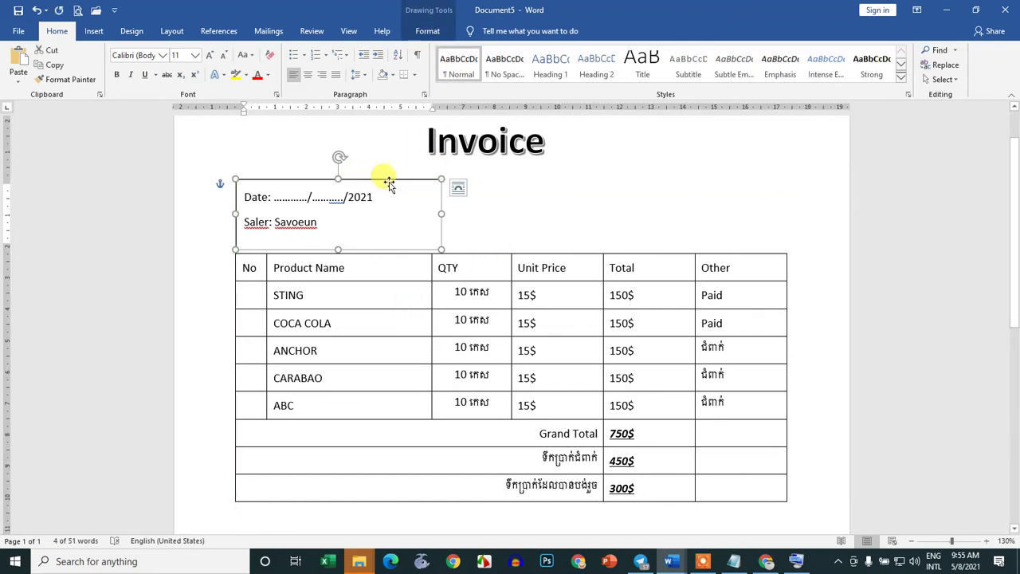
Step: Set the Date and Saler box's Shape Outline to No Outline
{"action": "left_click", "coordinate": [427, 31]}
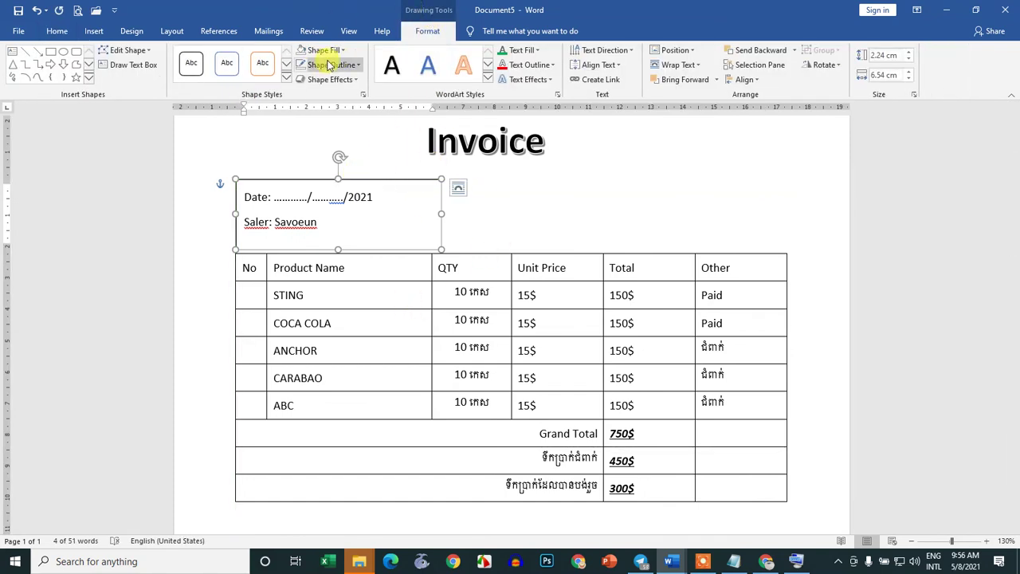
{"action": "left_click", "coordinate": [358, 66]}
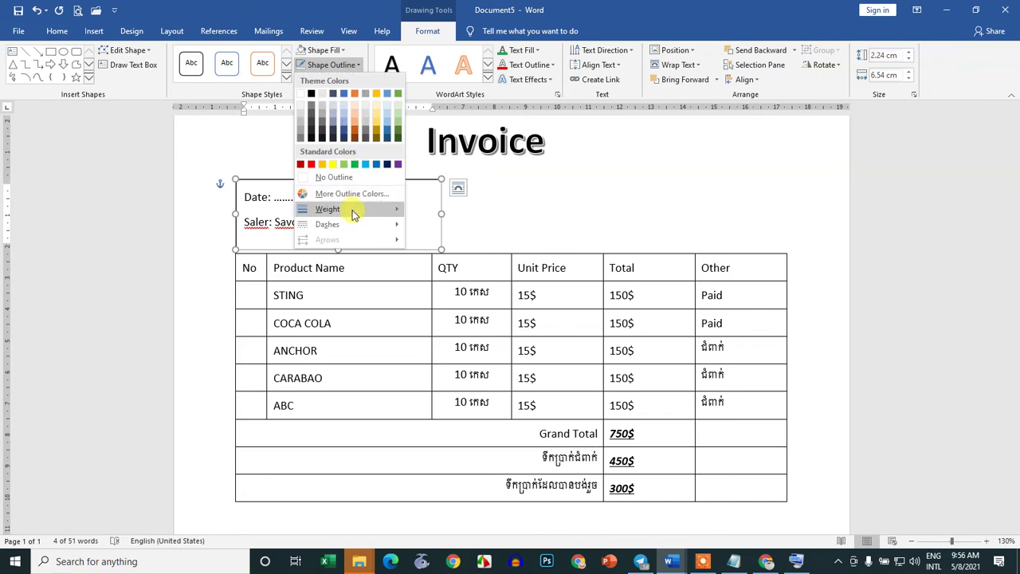
{"action": "left_click", "coordinate": [345, 176]}
{"action": "left_click", "coordinate": [907, 361]}
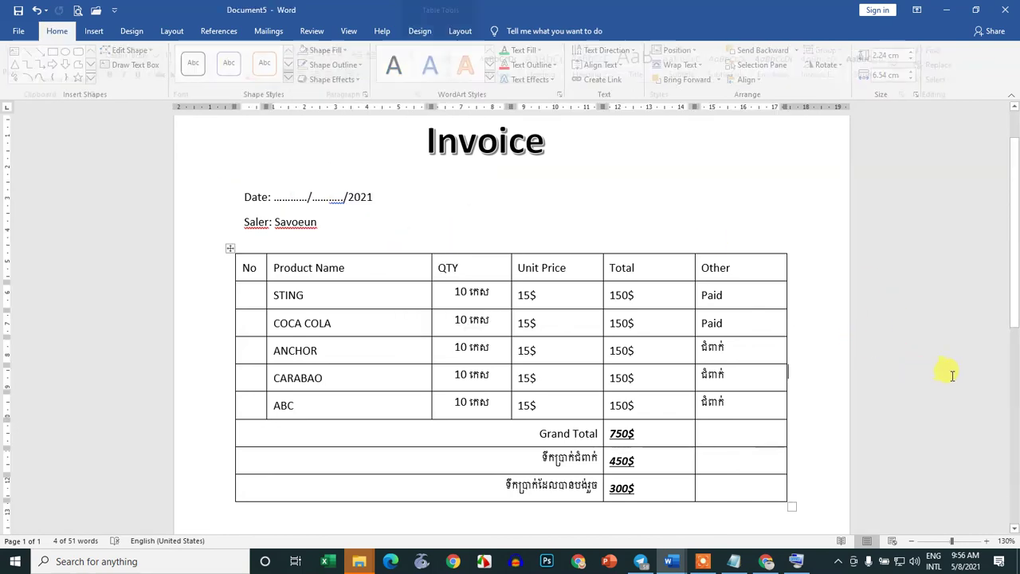
Step: Check the borderless box and place the caret below the table
{"action": "scroll", "coordinate": [614, 412], "scroll_direction": "down", "scroll_amount": 3}
{"action": "scroll", "coordinate": [357, 444], "scroll_direction": "up", "scroll_amount": 3}
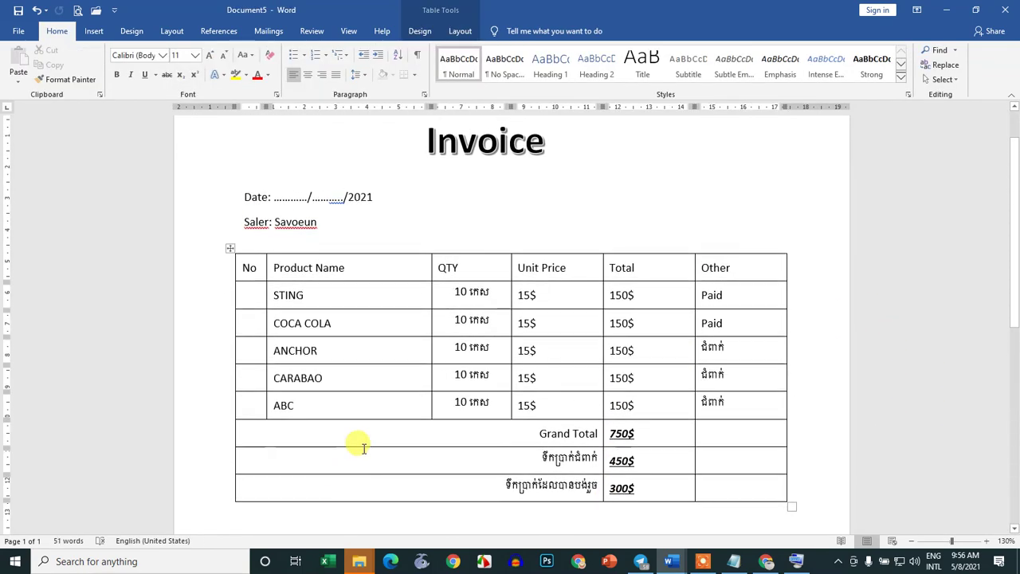
{"action": "scroll", "coordinate": [298, 478], "scroll_direction": "down", "scroll_amount": 2}
{"action": "left_click", "coordinate": [299, 462]}
{"action": "scroll", "coordinate": [314, 250], "scroll_direction": "up", "scroll_amount": 1}
{"action": "scroll", "coordinate": [314, 250], "scroll_direction": "up", "scroll_amount": 1}
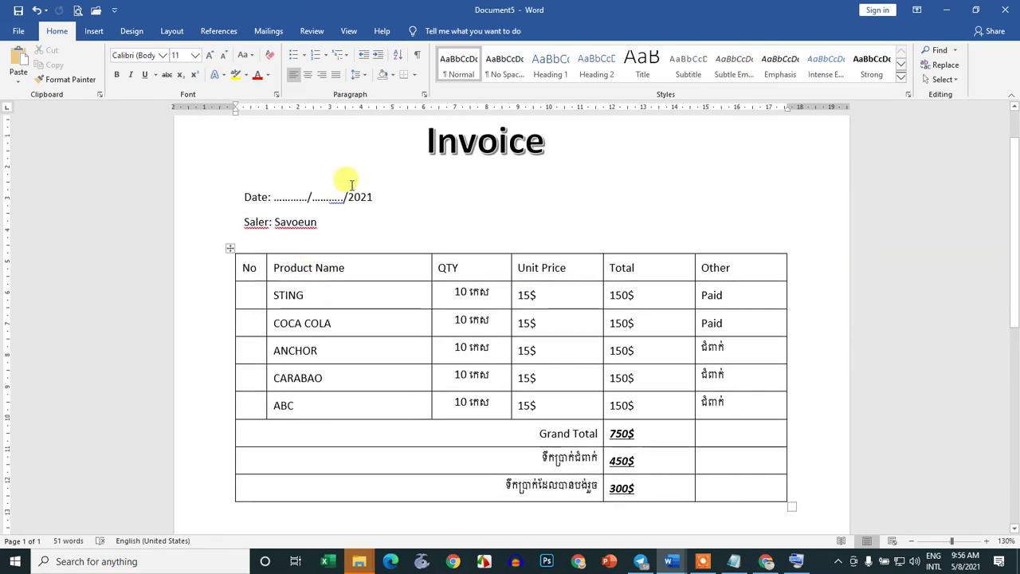
{"action": "left_click", "coordinate": [345, 183]}
{"action": "left_click", "coordinate": [255, 522]}
{"action": "scroll", "coordinate": [255, 502], "scroll_direction": "down", "scroll_amount": 3}
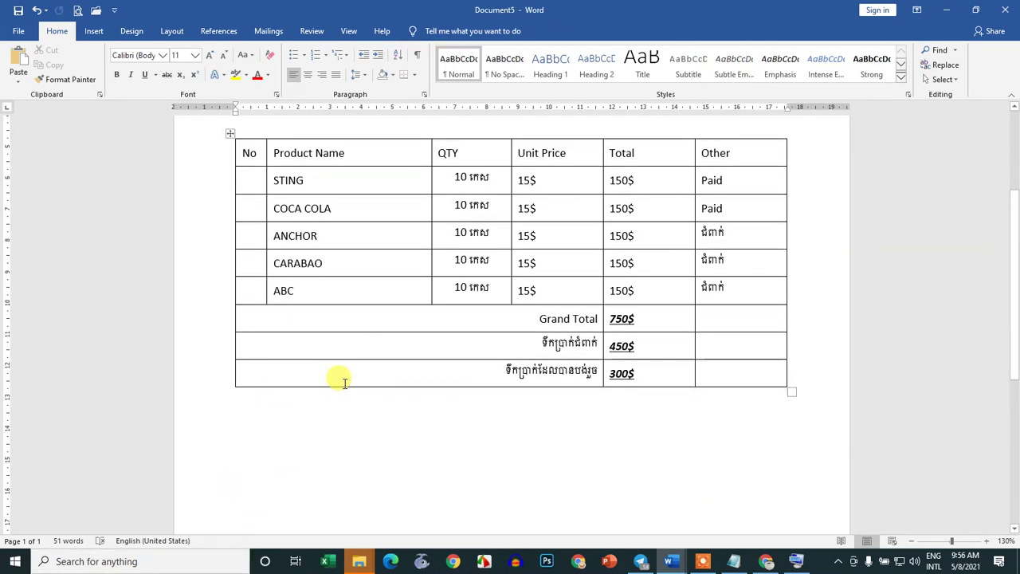
Step: Draw a wide text box just below the invoice table
{"action": "left_click", "coordinate": [83, 29]}
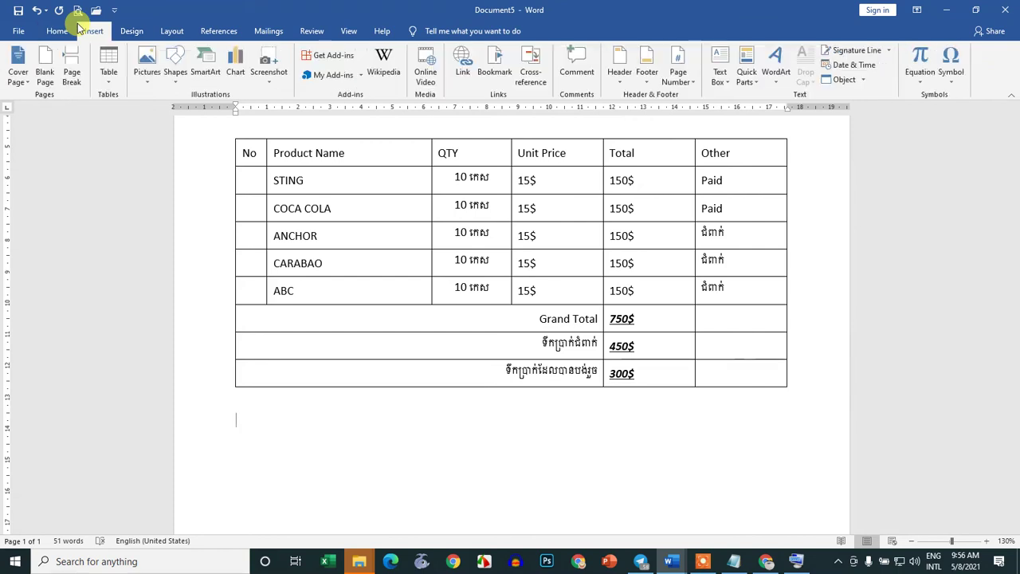
{"action": "left_click", "coordinate": [731, 85]}
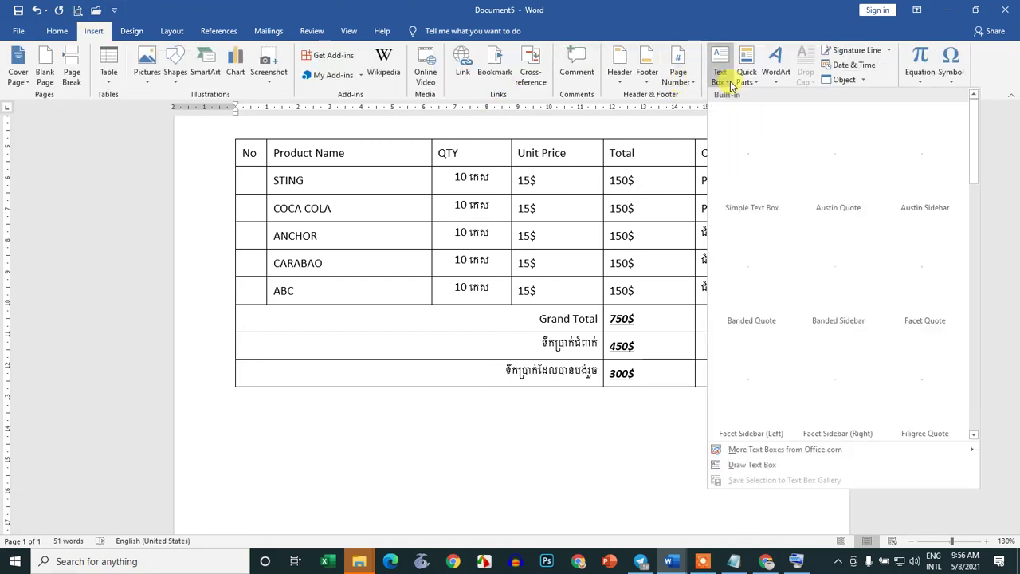
{"action": "left_click", "coordinate": [762, 464]}
{"action": "left_click_drag", "start_coordinate": [238, 419], "coordinate": [722, 477]}
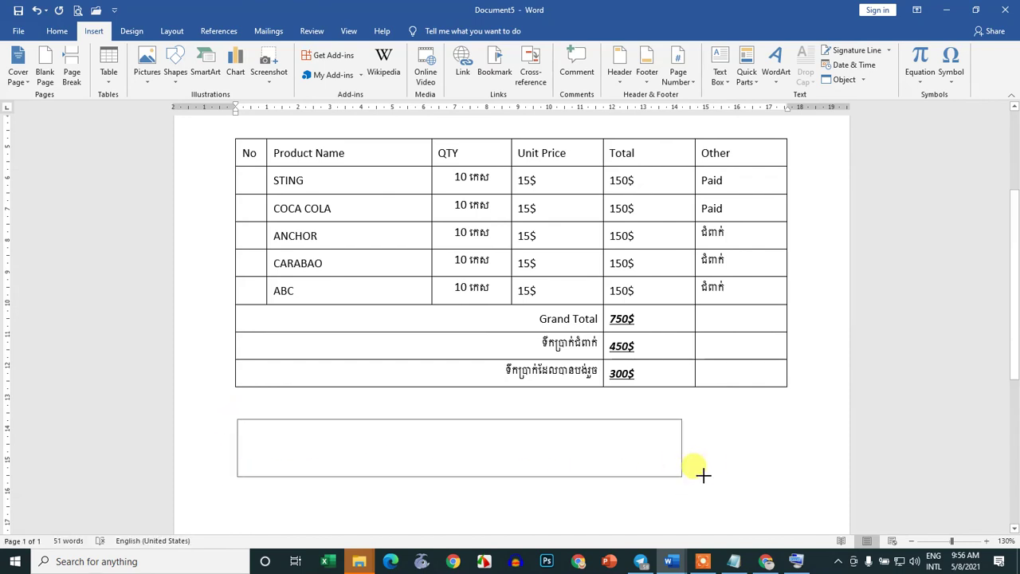
Step: Type the Khmer note that paid money cannot be refunded, then select it
{"action": "key", "text": "alt+shift"}
{"action": "type", "text": "ខ"}
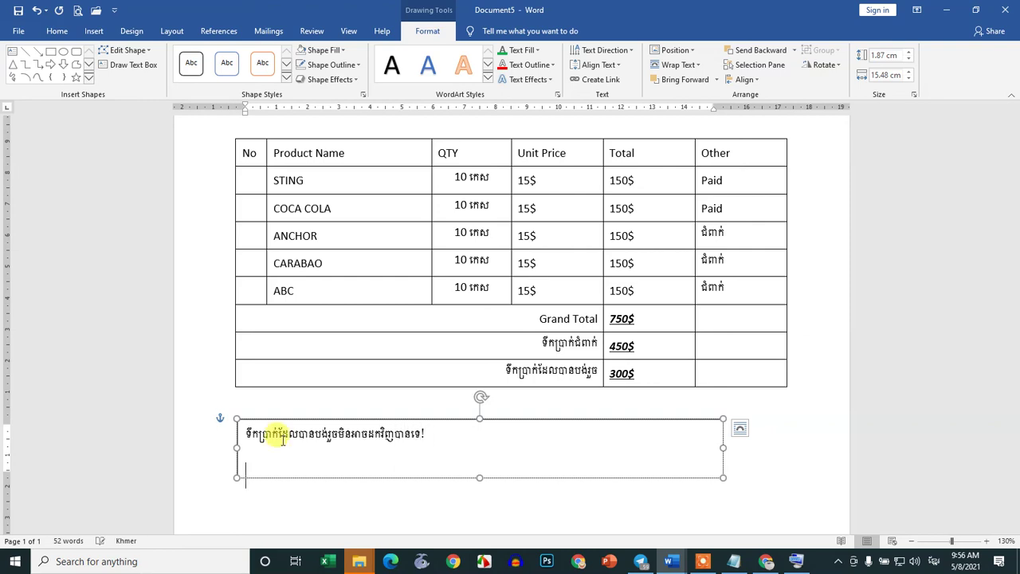
{"action": "left_click", "coordinate": [510, 419]}
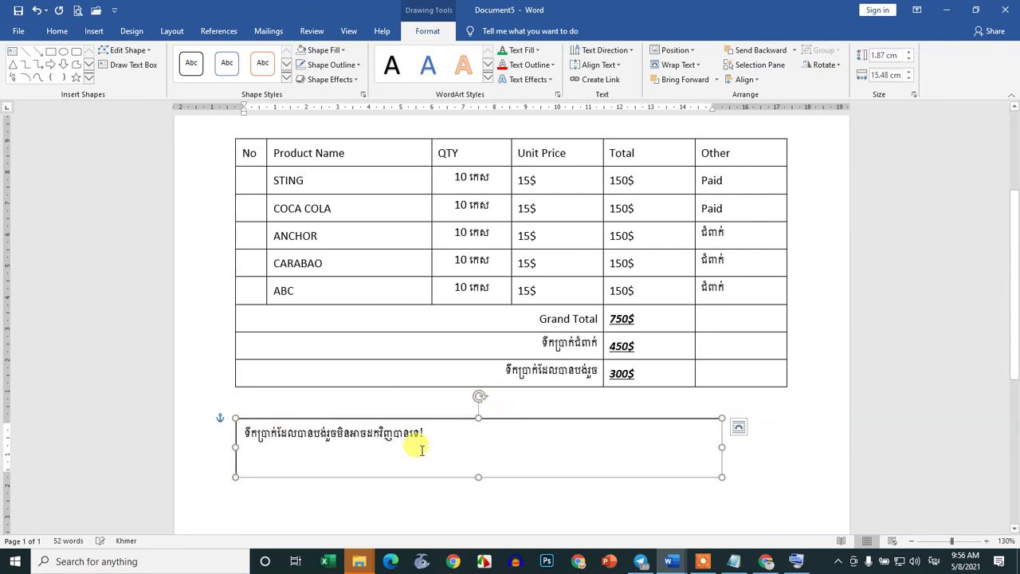
{"action": "left_click_drag", "start_coordinate": [423, 435], "coordinate": [343, 435]}
{"action": "left_click_drag", "start_coordinate": [197, 400], "coordinate": [199, 397]}
Step: Format the Khmer note as bold Khmer OS Battambang at size 12
{"action": "left_click", "coordinate": [57, 30]}
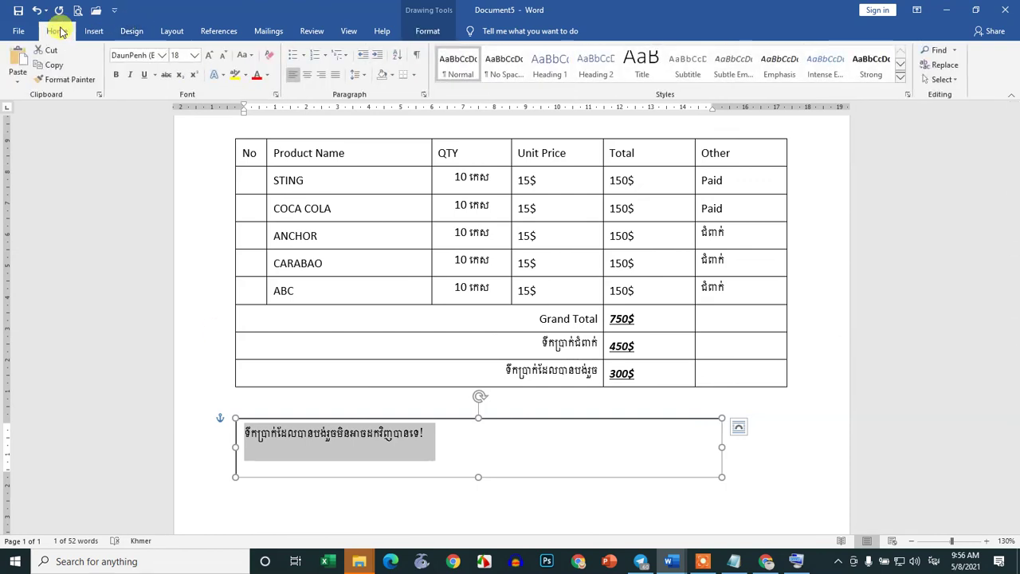
{"action": "left_click", "coordinate": [209, 55]}
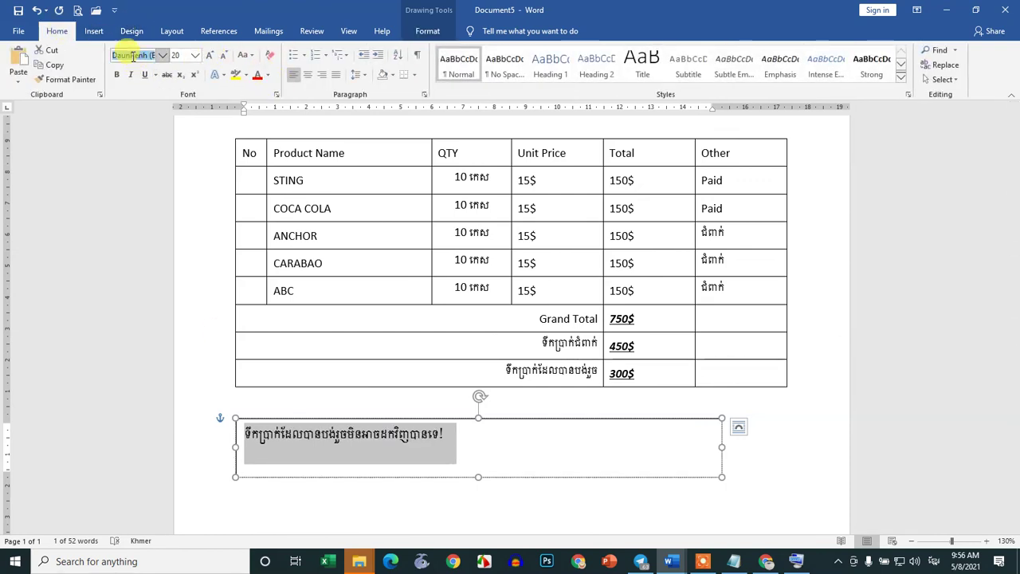
{"action": "type", "text": "Khmer OS M"}
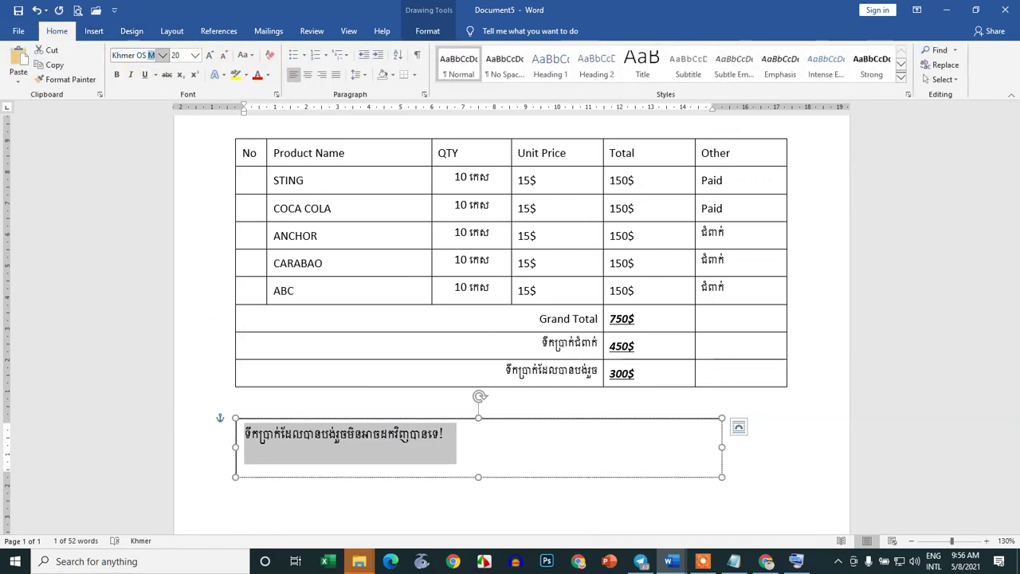
{"action": "key", "text": "Return"}
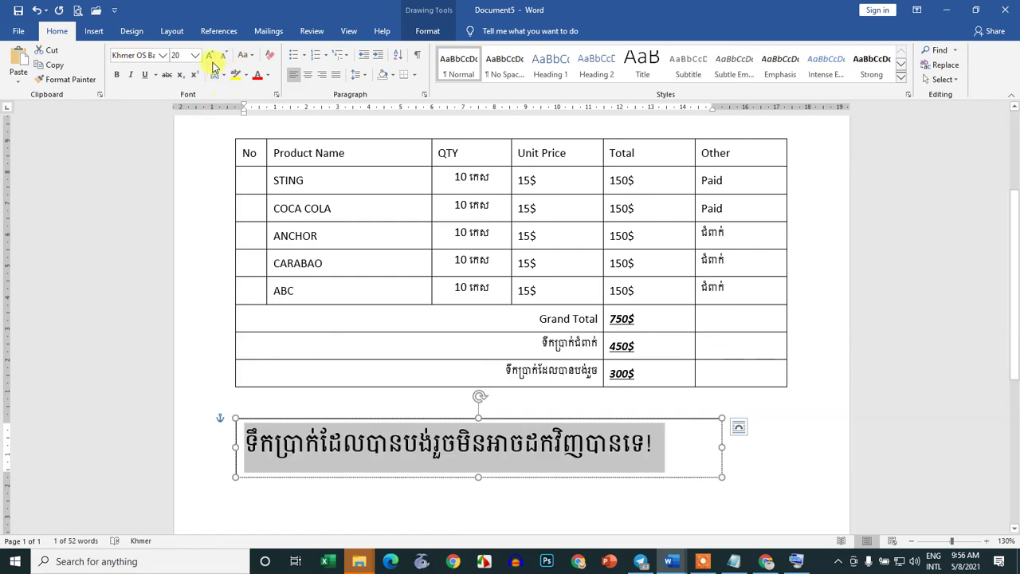
{"action": "left_click", "coordinate": [223, 56]}
{"action": "left_click", "coordinate": [223, 56]}
{"action": "left_click", "coordinate": [224, 56]}
{"action": "left_click", "coordinate": [223, 56]}
{"action": "left_click", "coordinate": [223, 55]}
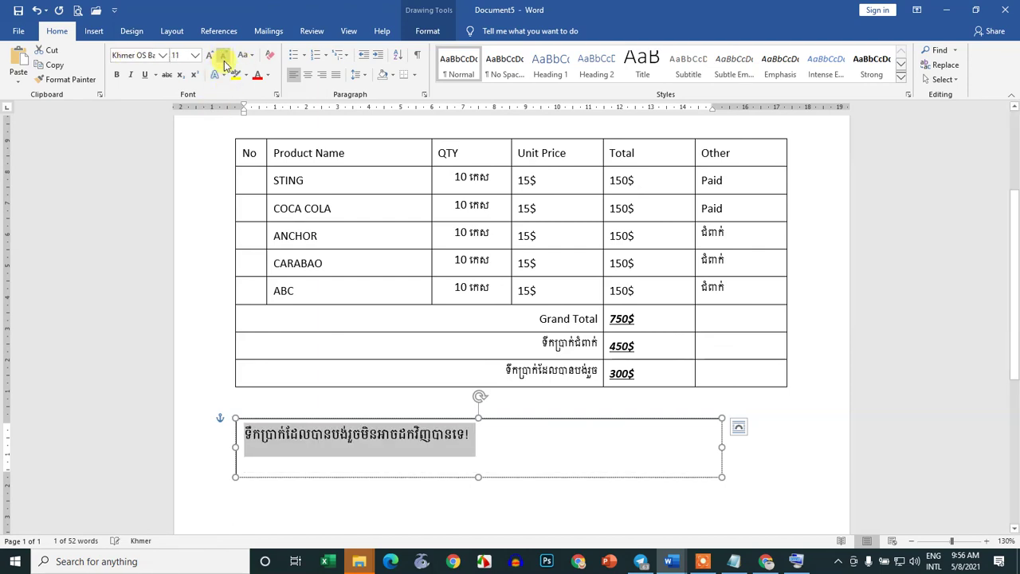
{"action": "left_click", "coordinate": [116, 74]}
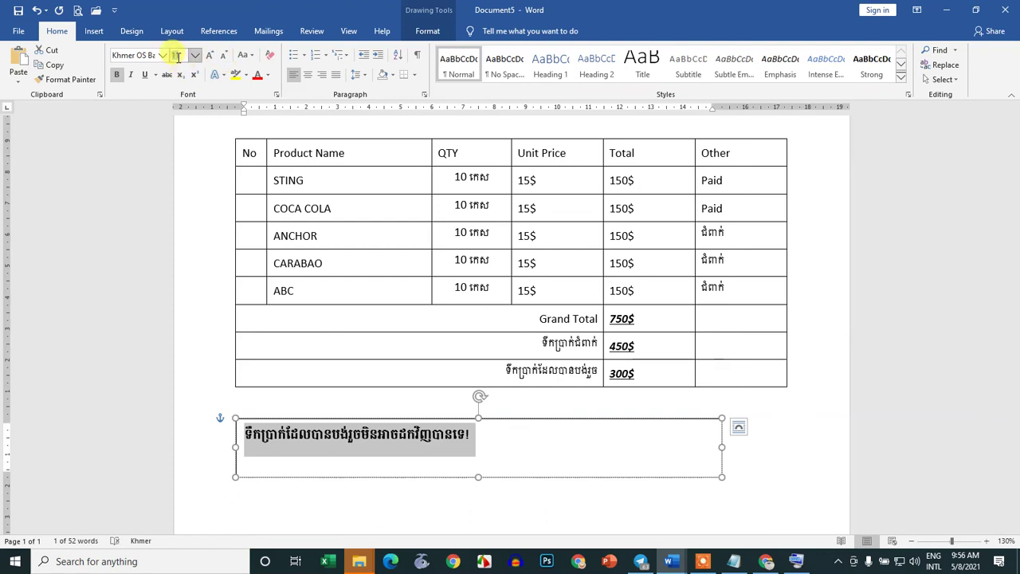
{"action": "type", "text": "12"}
Step: Give the note box No Outline and nudge it slightly up and left
{"action": "left_click", "coordinate": [479, 474]}
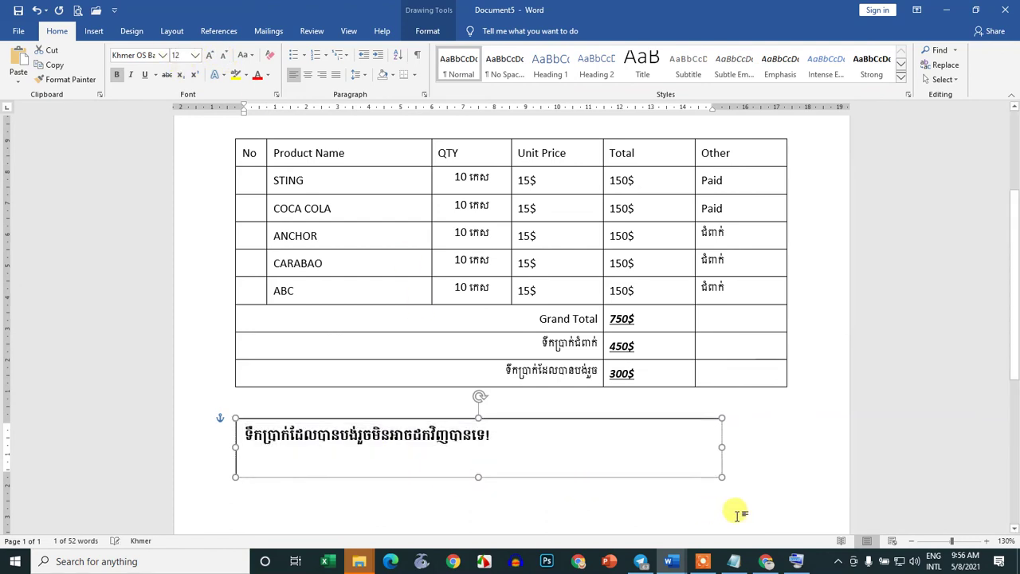
{"action": "left_click", "coordinate": [757, 490]}
{"action": "left_click", "coordinate": [658, 419]}
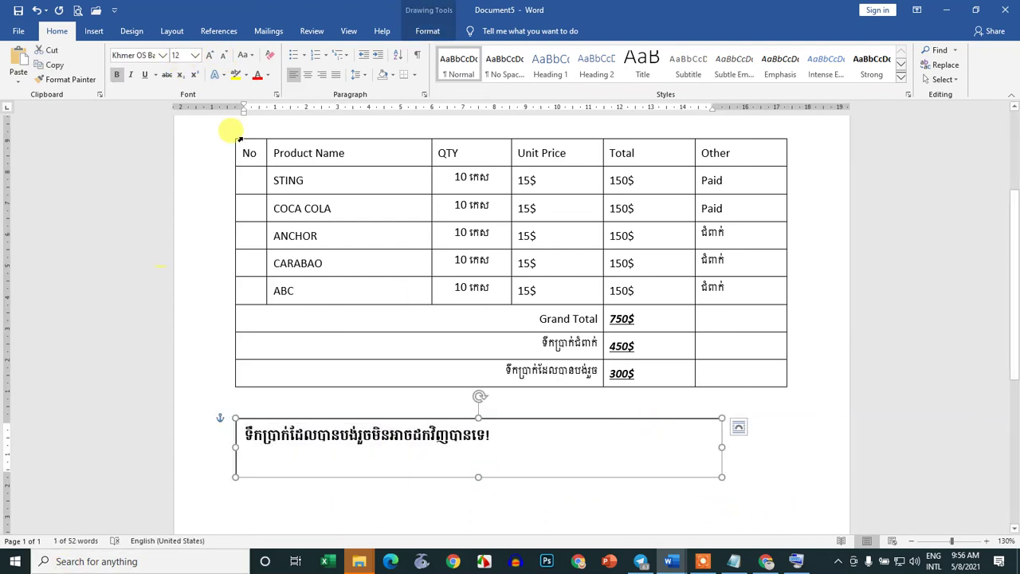
{"action": "left_click", "coordinate": [427, 32]}
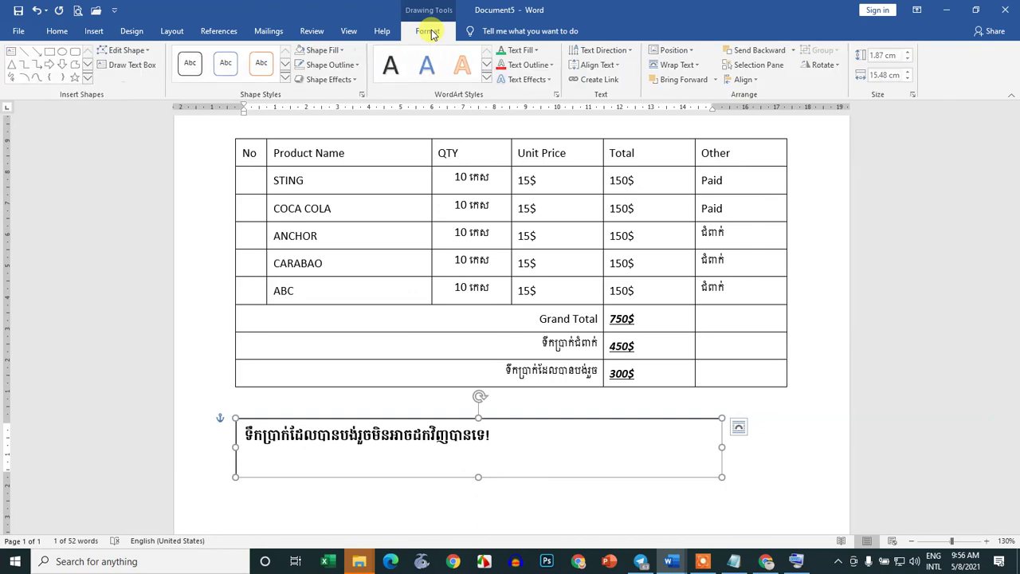
{"action": "left_click", "coordinate": [359, 64]}
{"action": "left_click", "coordinate": [320, 177]}
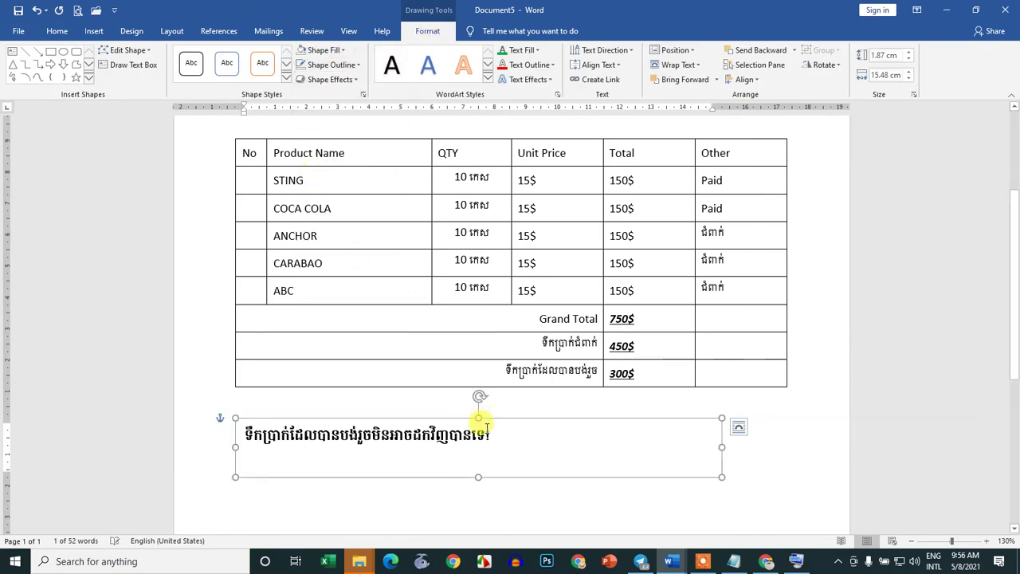
{"action": "left_click_drag", "start_coordinate": [486, 418], "coordinate": [477, 412]}
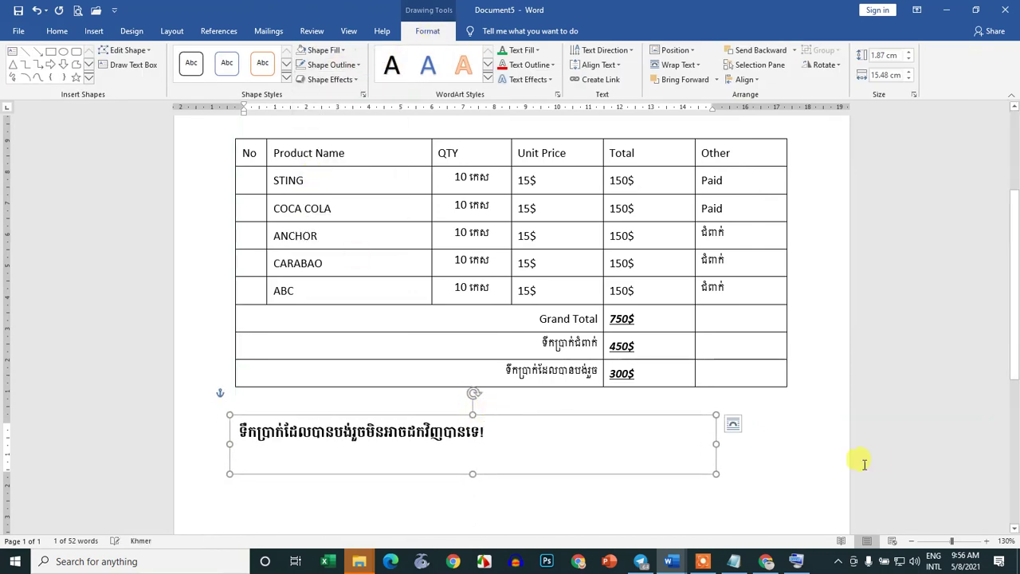
{"action": "left_click", "coordinate": [992, 447]}
{"action": "scroll", "coordinate": [717, 423], "scroll_direction": "up", "scroll_amount": 3}
{"action": "scroll", "coordinate": [717, 423], "scroll_direction": "down", "scroll_amount": 3}
Step: Make the table's header row bold
{"action": "scroll", "coordinate": [717, 423], "scroll_direction": "down", "scroll_amount": 3, "text": "ctrl"}
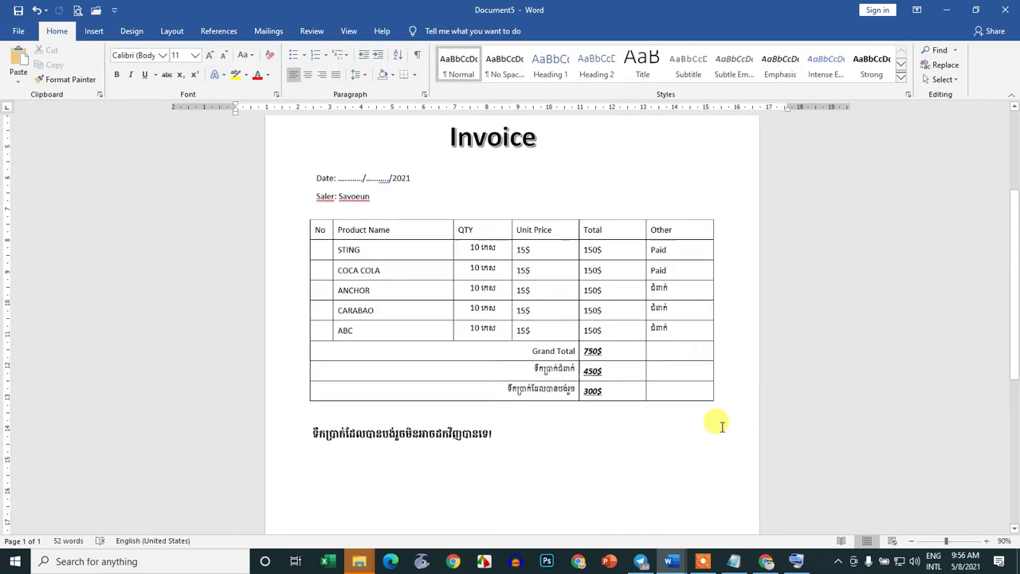
{"action": "scroll", "coordinate": [538, 376], "scroll_direction": "down", "scroll_amount": 1, "text": "ctrl"}
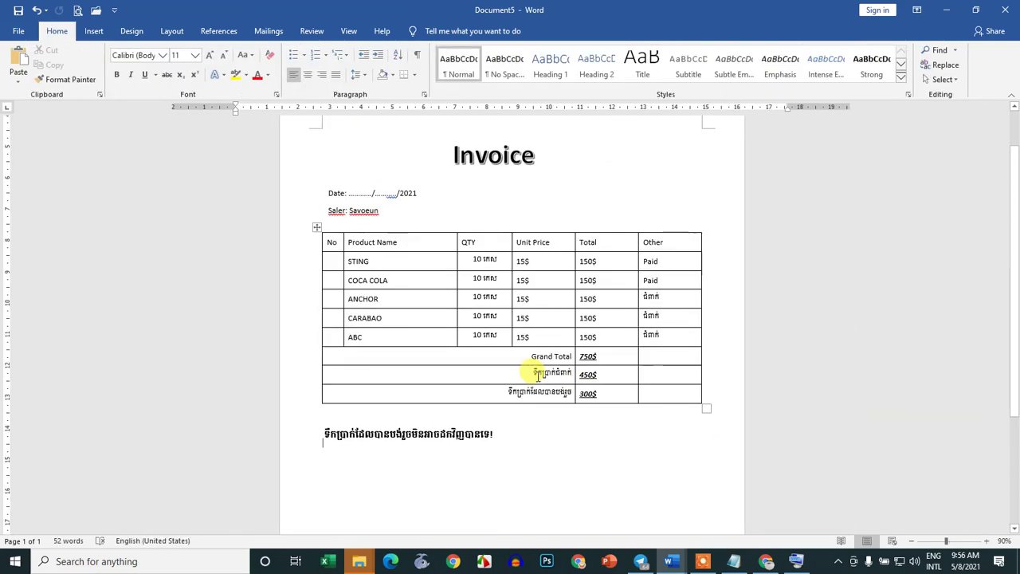
{"action": "left_click", "coordinate": [315, 242]}
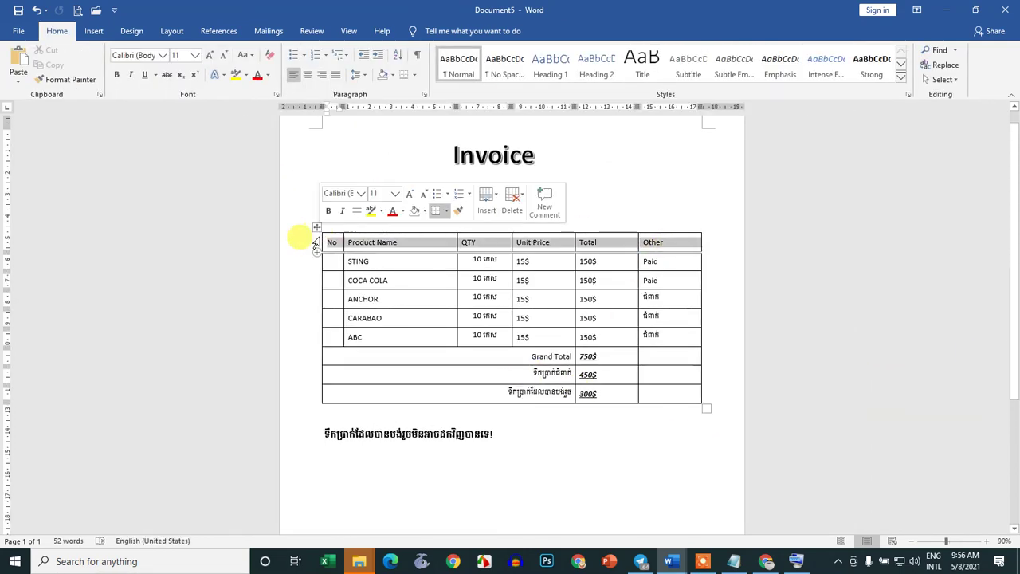
{"action": "left_click", "coordinate": [117, 74]}
{"action": "left_click", "coordinate": [683, 344]}
Step: Number the five product No cells 1. to 5. and shift the number indent left
{"action": "scroll", "coordinate": [558, 334], "scroll_direction": "up", "scroll_amount": 1, "text": "ctrl"}
{"action": "scroll", "coordinate": [678, 257], "scroll_direction": "up", "scroll_amount": 1, "text": "ctrl"}
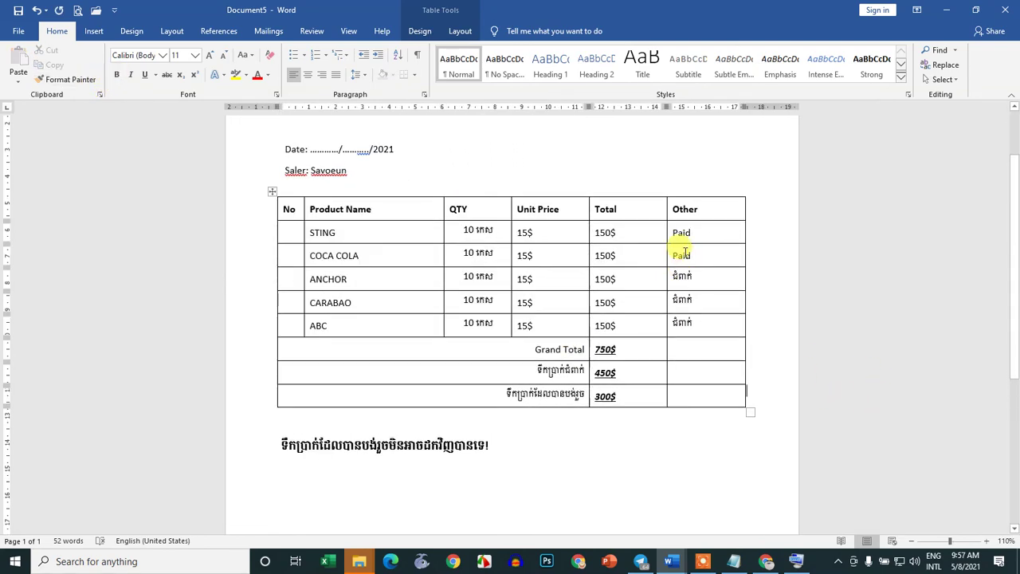
{"action": "scroll", "coordinate": [684, 252], "scroll_direction": "up", "scroll_amount": 1}
{"action": "left_click", "coordinate": [535, 166]}
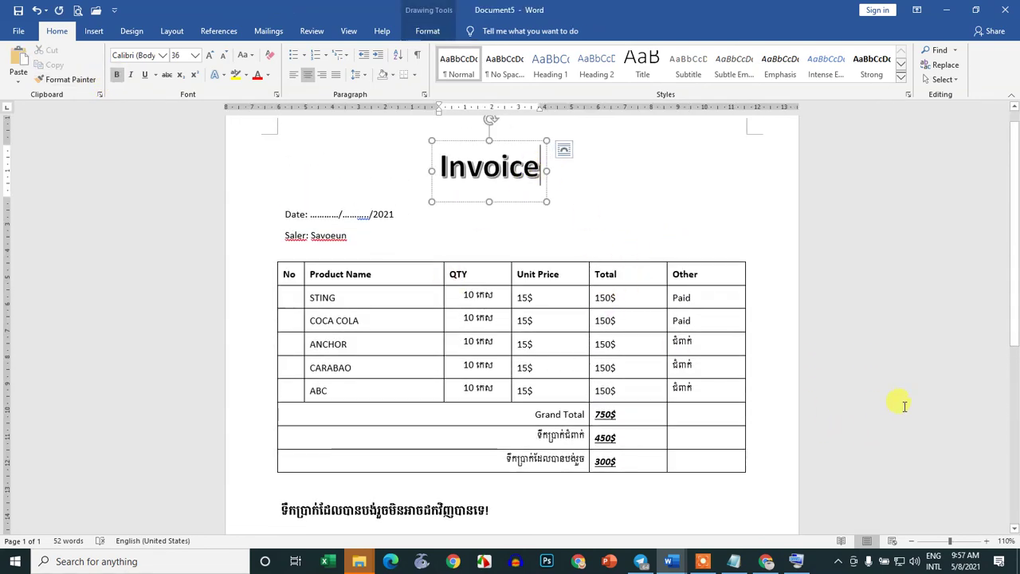
{"action": "left_click", "coordinate": [454, 423]}
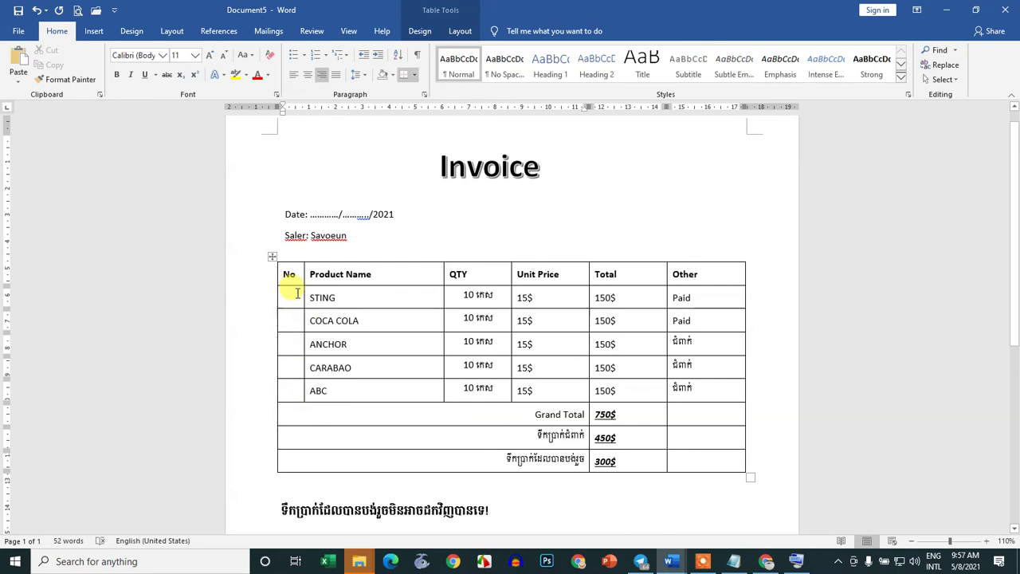
{"action": "left_click_drag", "start_coordinate": [296, 293], "coordinate": [295, 365]}
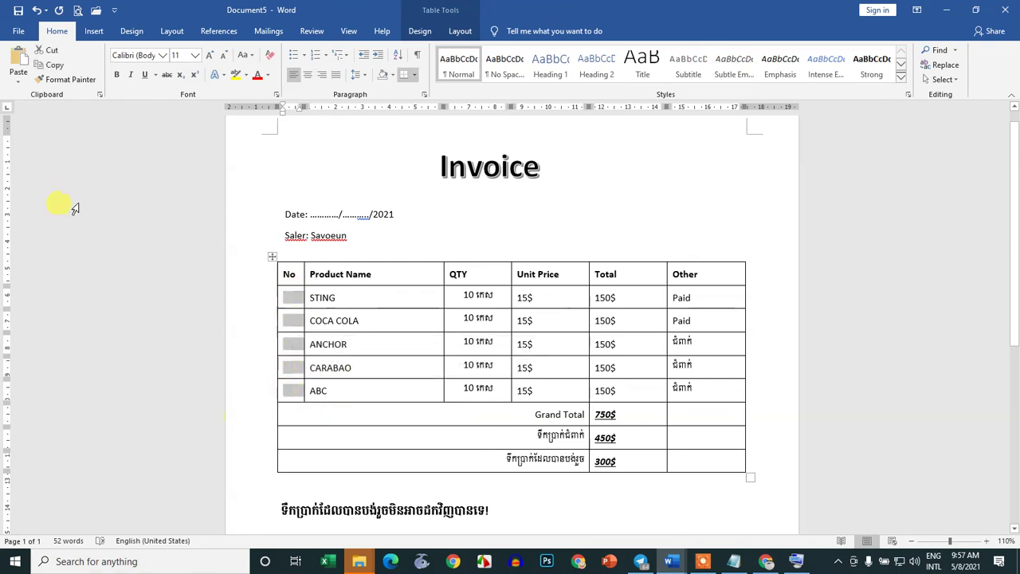
{"action": "left_click", "coordinate": [315, 56]}
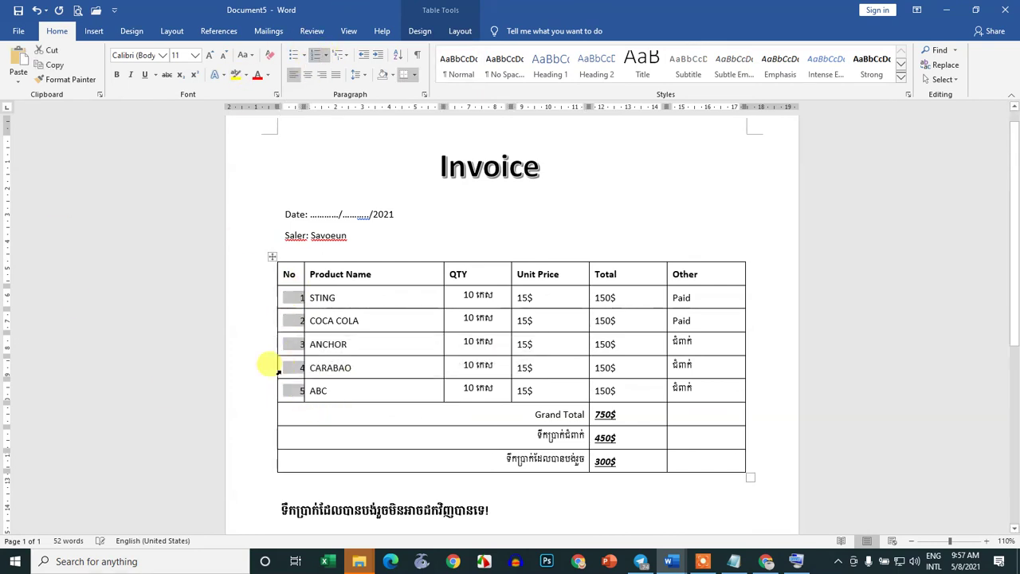
{"action": "left_click", "coordinate": [302, 303]}
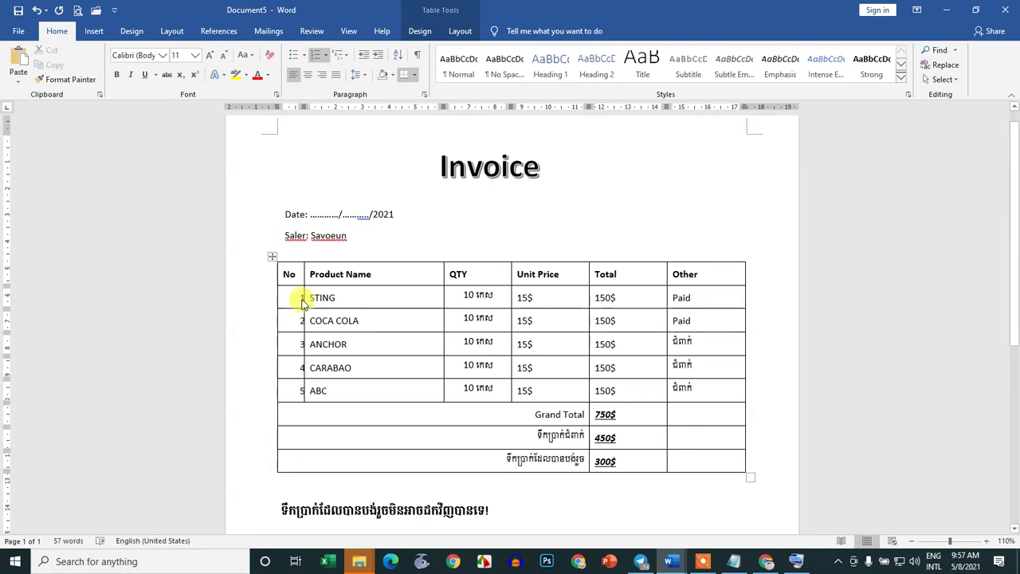
{"action": "left_click_drag", "start_coordinate": [302, 302], "coordinate": [288, 298]}
{"action": "left_click", "coordinate": [743, 365]}
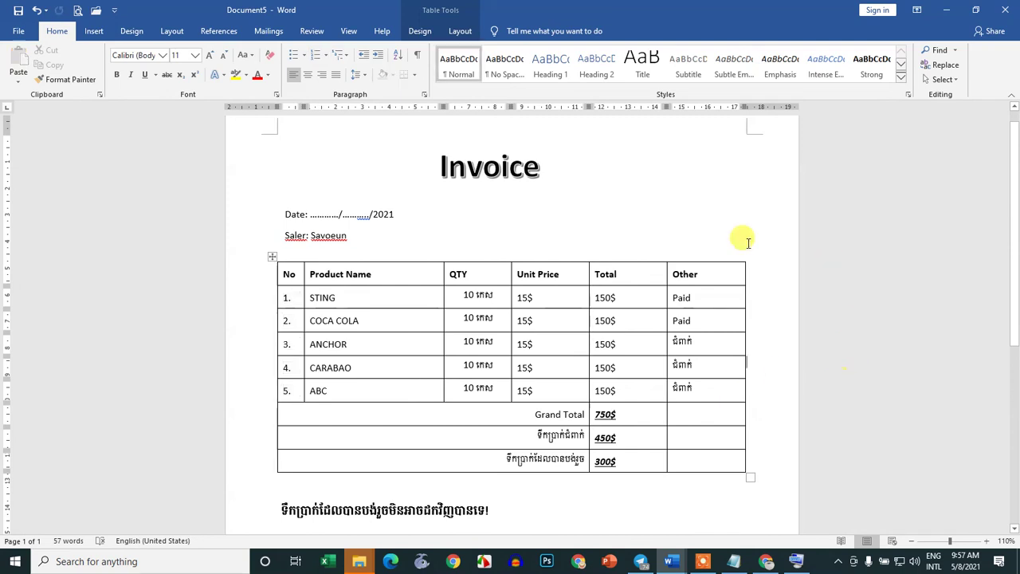
{"action": "scroll", "coordinate": [589, 443], "scroll_direction": "down", "scroll_amount": 2}
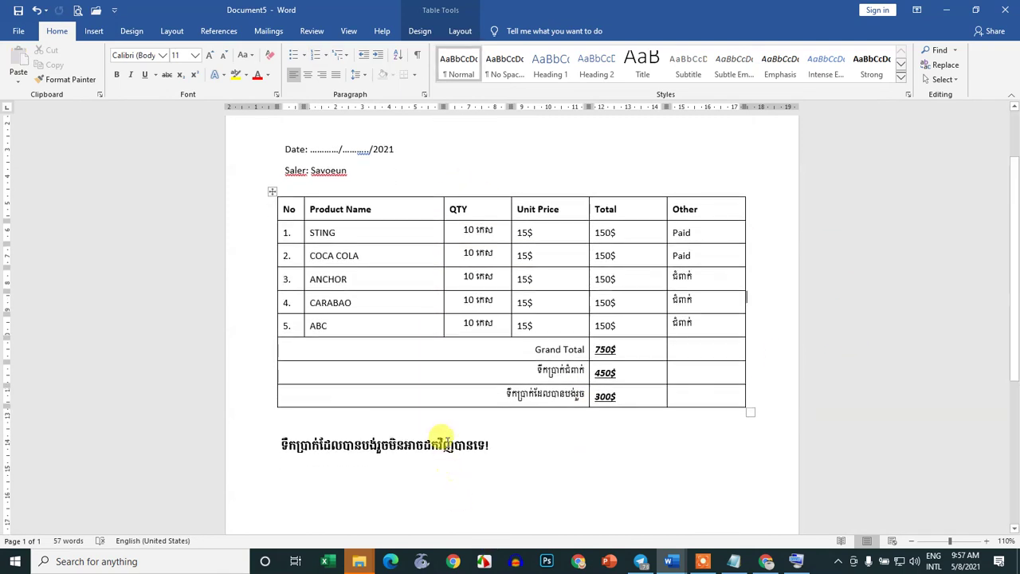
{"action": "left_click", "coordinate": [443, 445]}
{"action": "scroll", "coordinate": [644, 380], "scroll_direction": "up", "scroll_amount": 2}
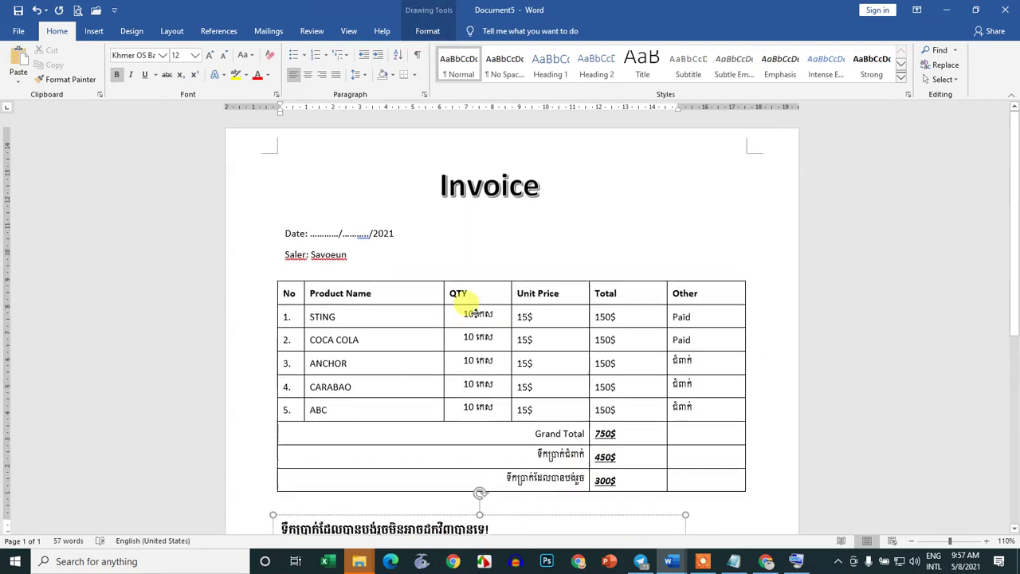
{"action": "left_click", "coordinate": [892, 361]}
{"action": "scroll", "coordinate": [629, 367], "scroll_direction": "down", "scroll_amount": 1}
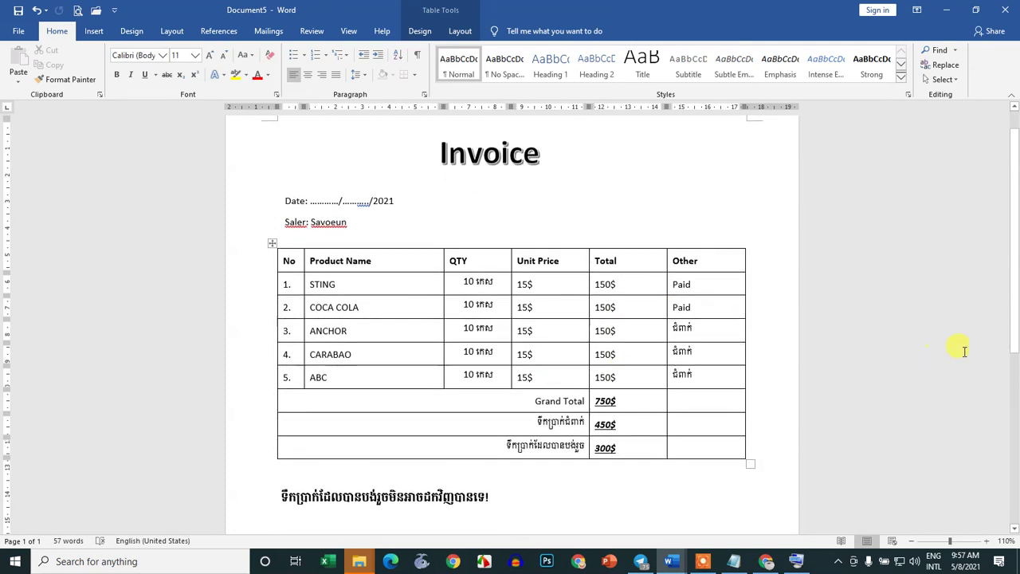
{"action": "left_click", "coordinate": [839, 561]}
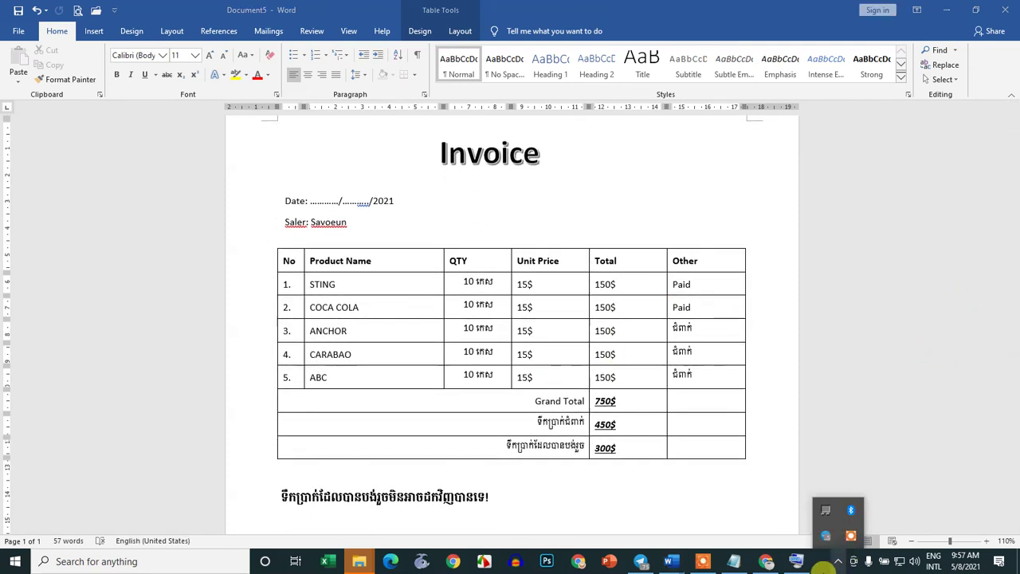
{"action": "left_click", "coordinate": [850, 536]}
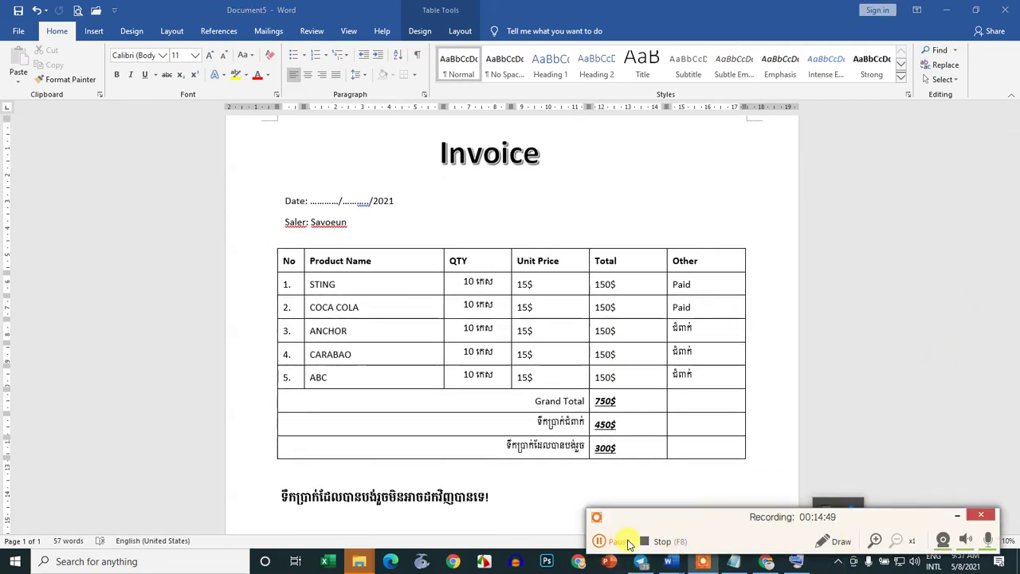